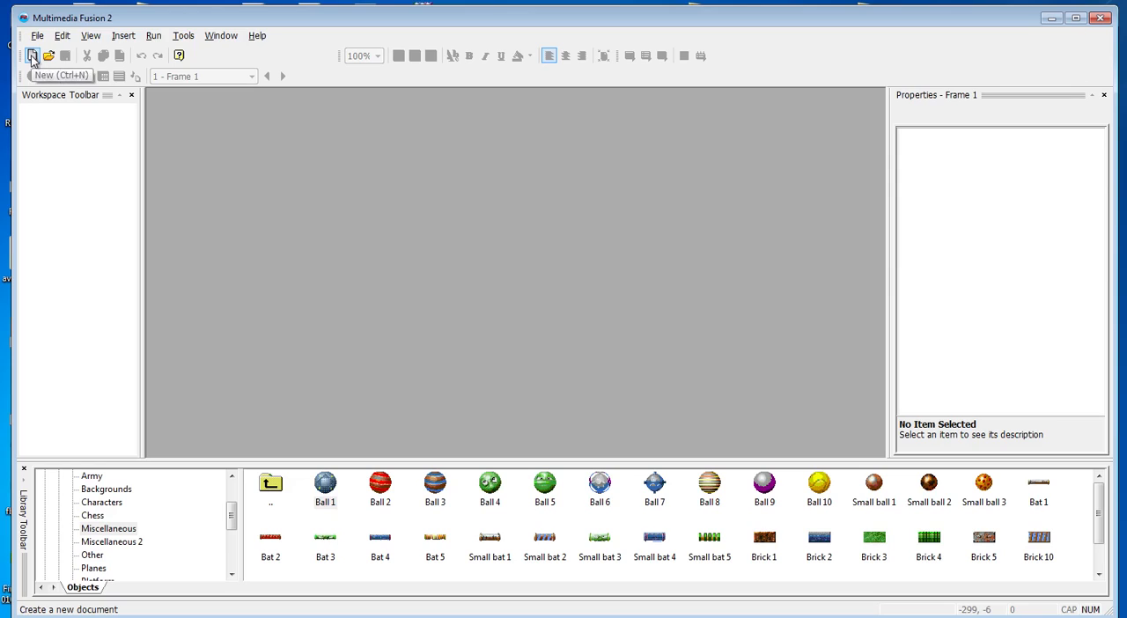
Create a new application and open its Frame 1 for editing
left_click(32, 55)
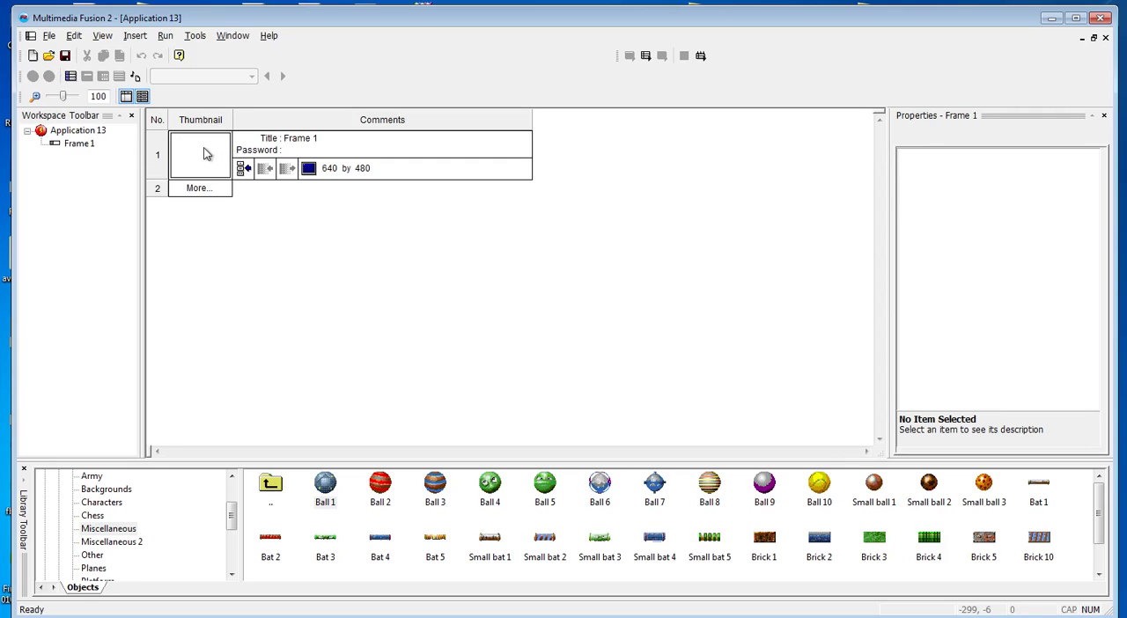
double_click(203, 154)
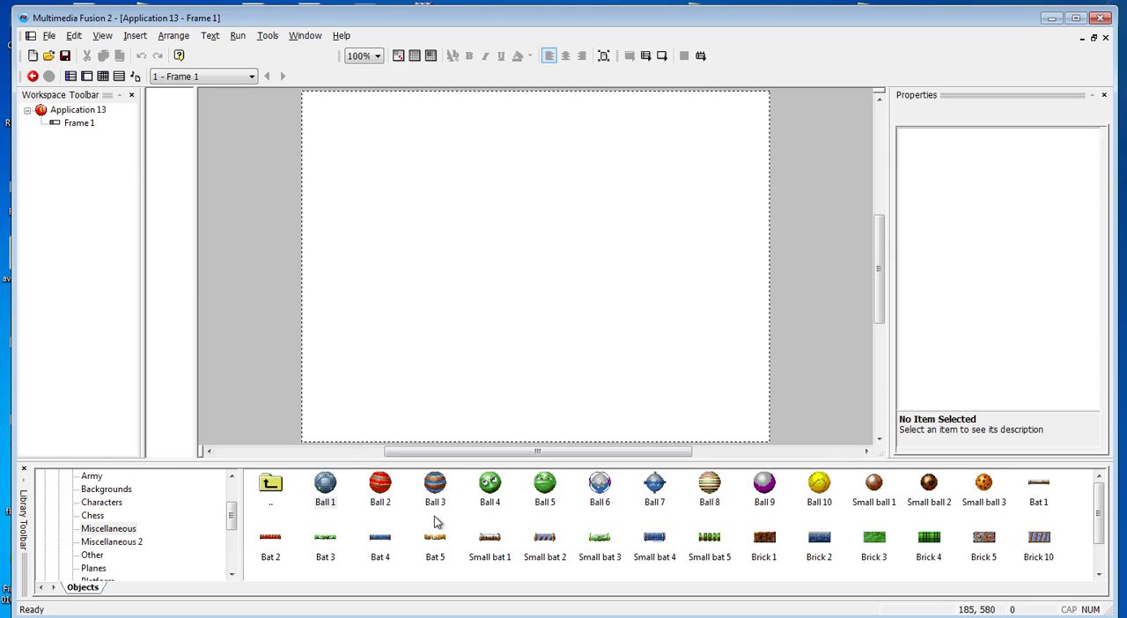
Open the Game objects 2 library in the Miscellaneous category of the Games local library
left_click_drag(235, 527, 231, 498)
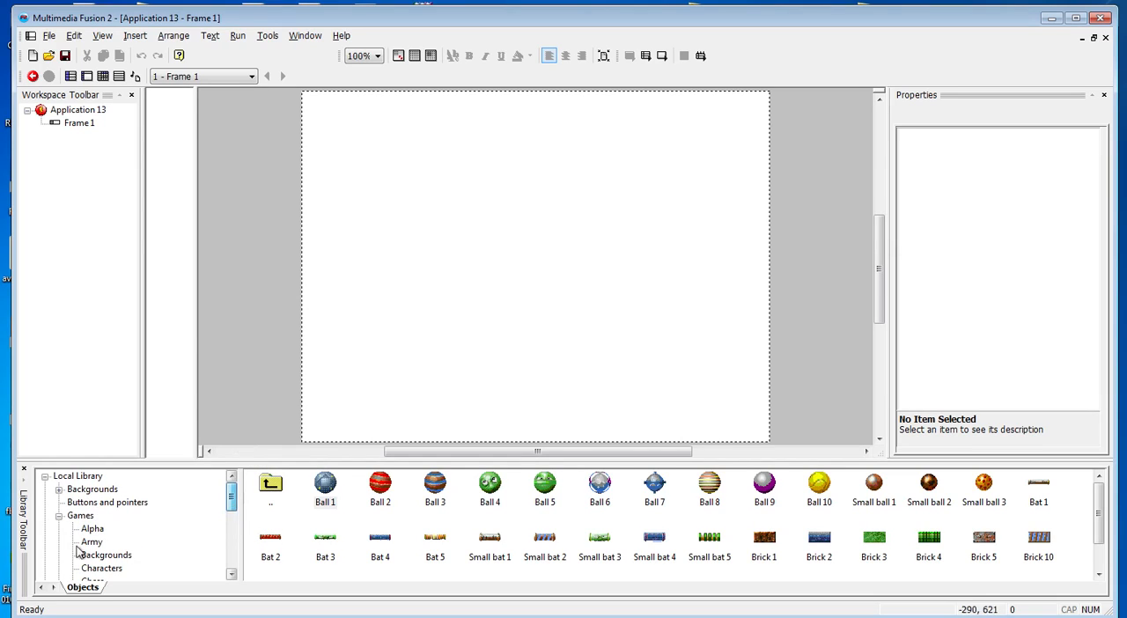
left_click(78, 518)
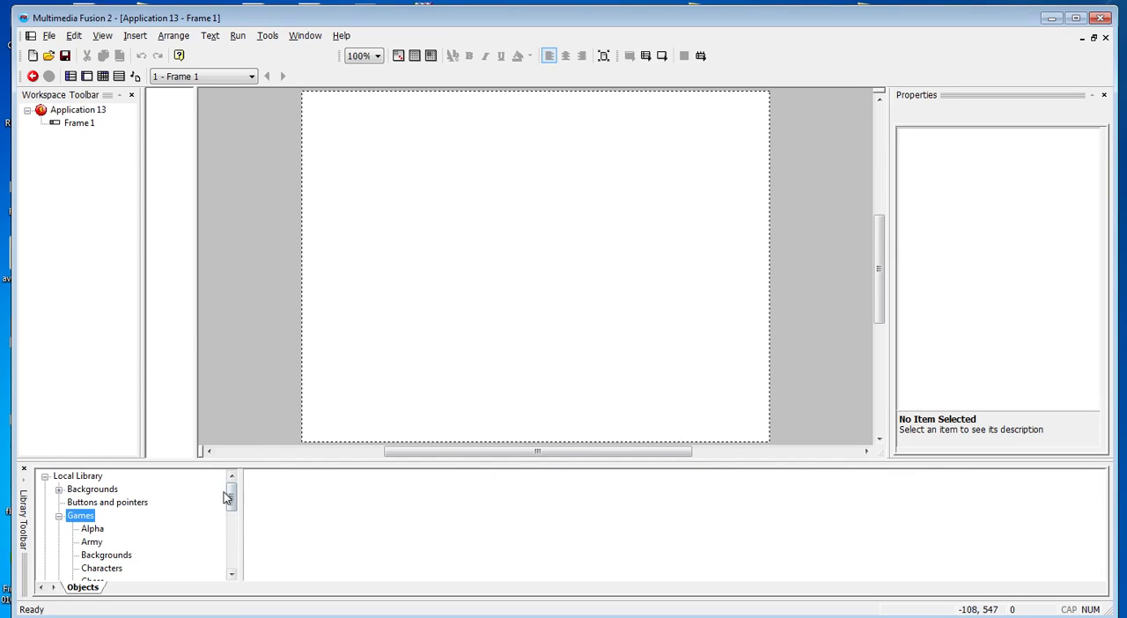
left_click_drag(231, 498, 231, 528)
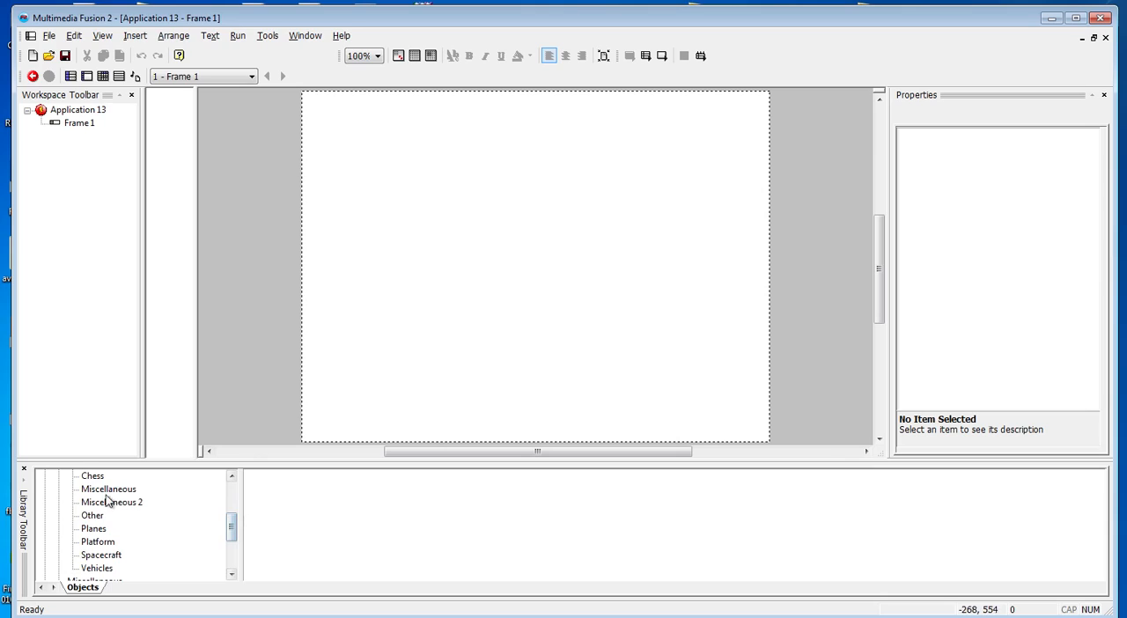
left_click(108, 490)
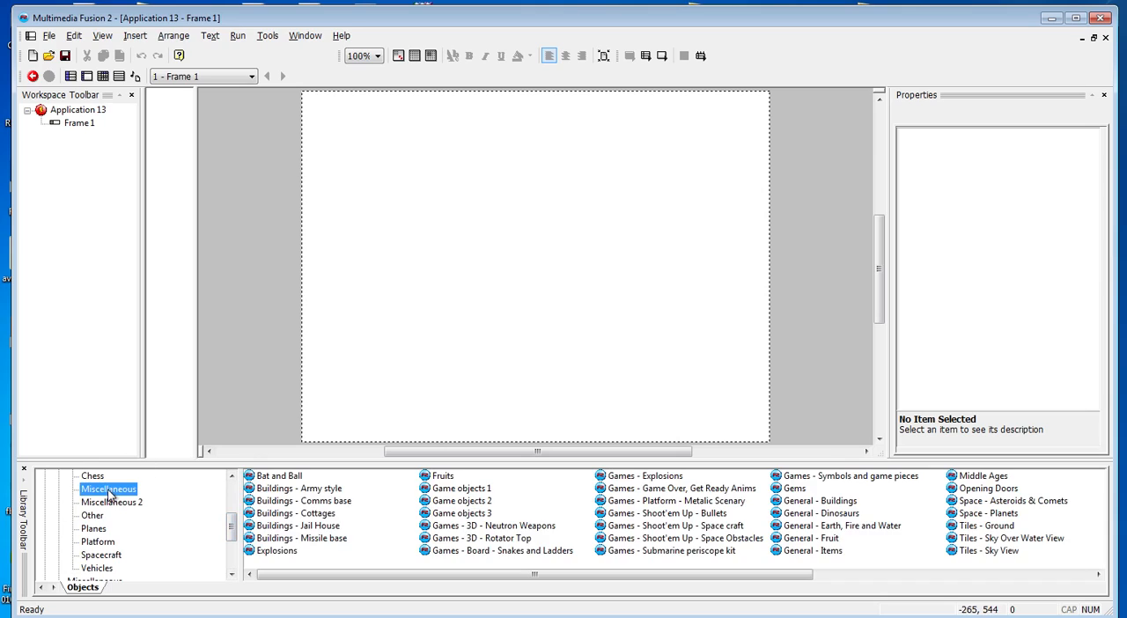
double_click(477, 502)
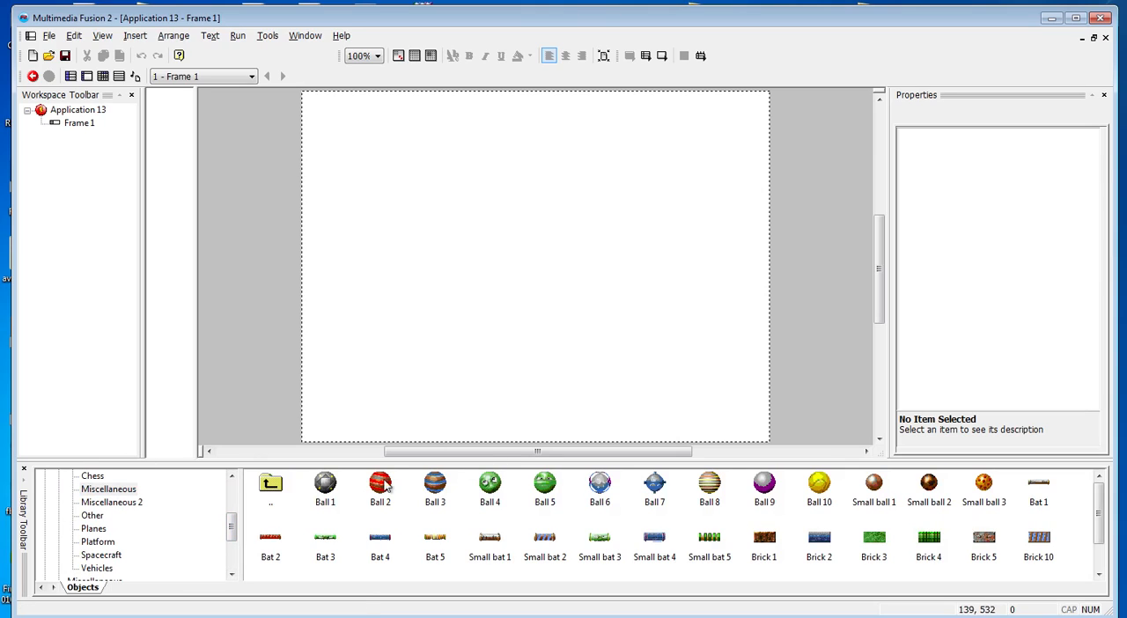
Add Bat 2, Bat 3 and Ball 1 from the library to the grey area beside the frame's left edge
left_click_drag(271, 539, 255, 228)
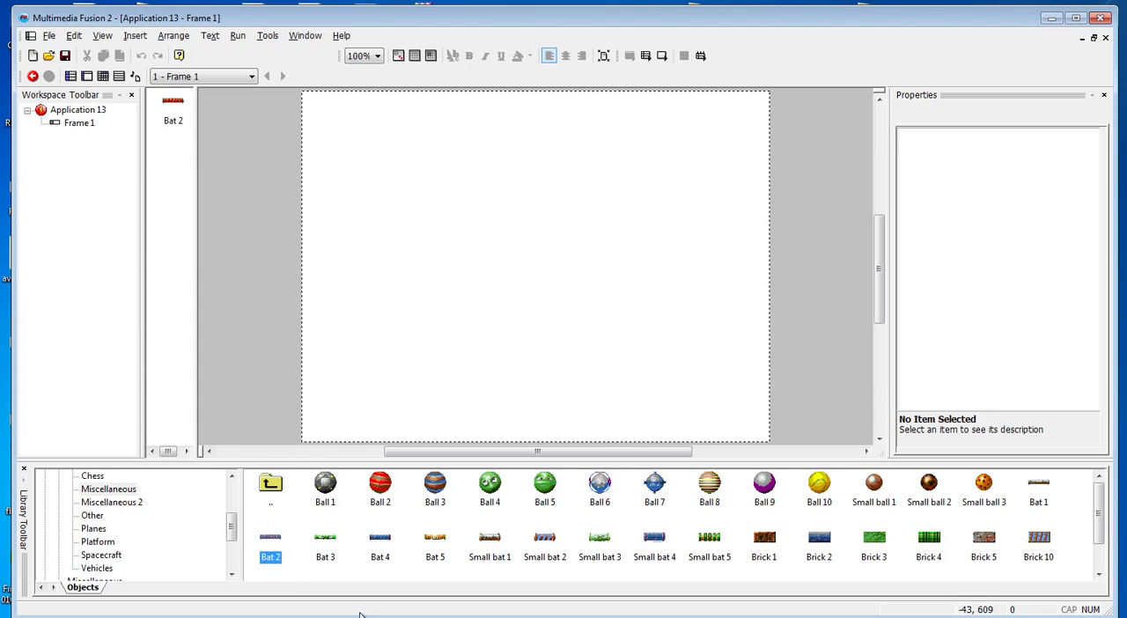
left_click_drag(325, 539, 261, 298)
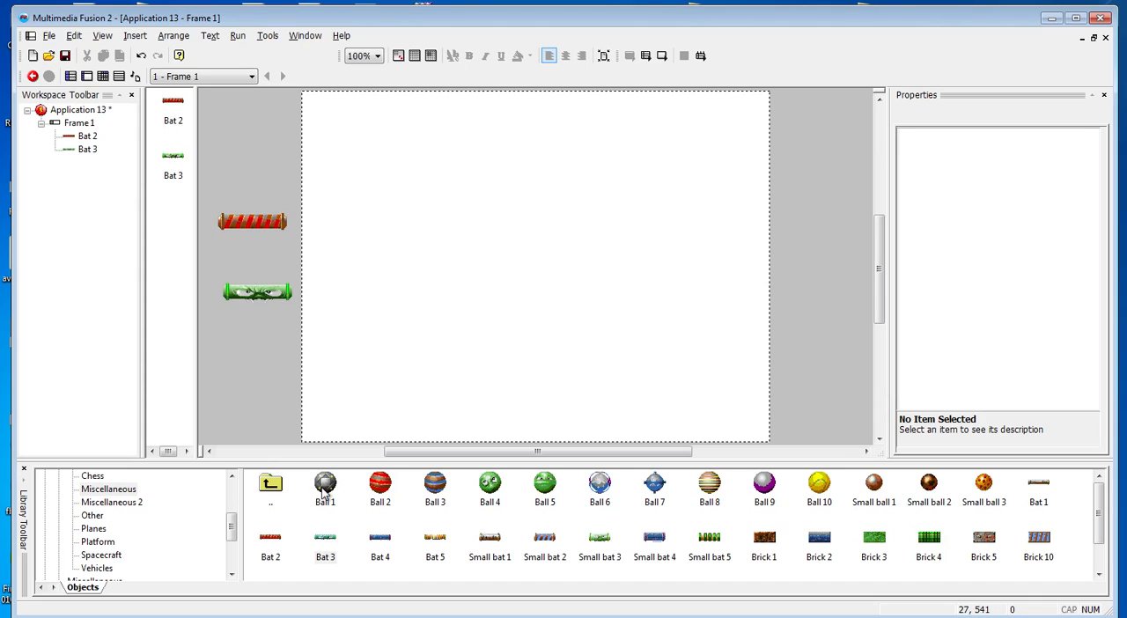
left_click_drag(325, 499, 264, 351)
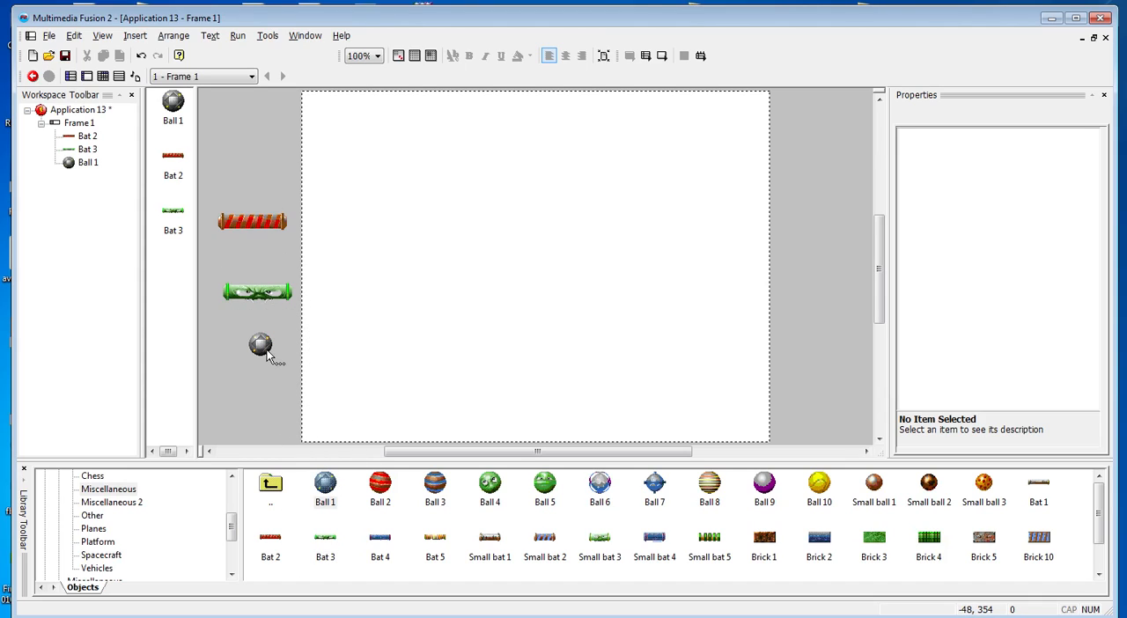
Rotate Bat 2 and Bat 3 by 90 degrees so both stand upright
left_click(254, 224)
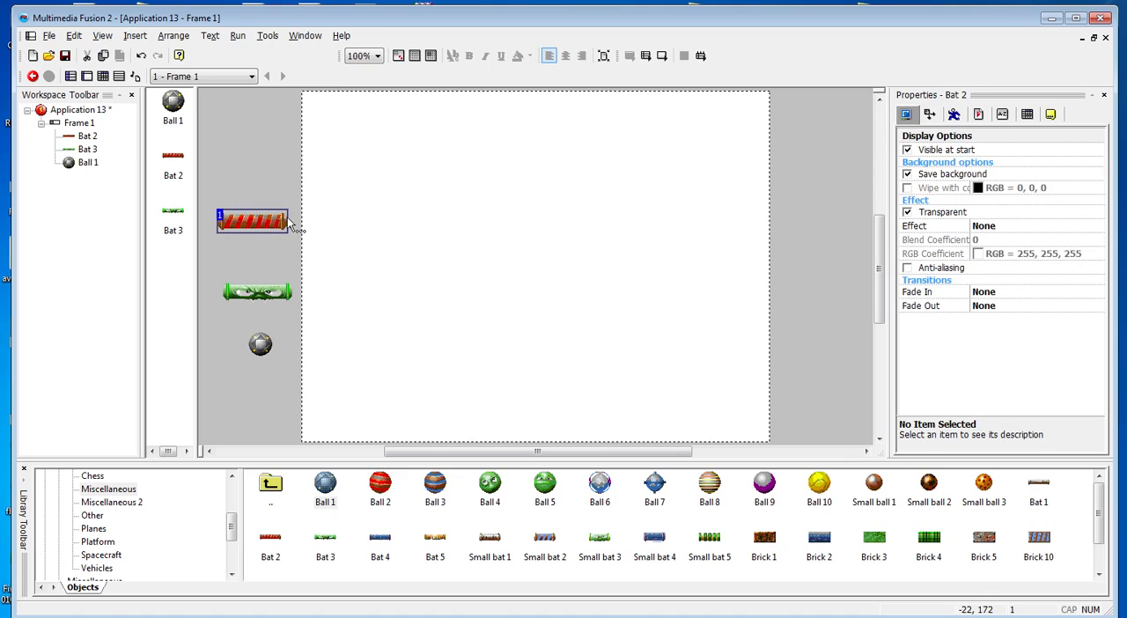
left_click(282, 219)
left_click_drag(293, 204, 274, 282)
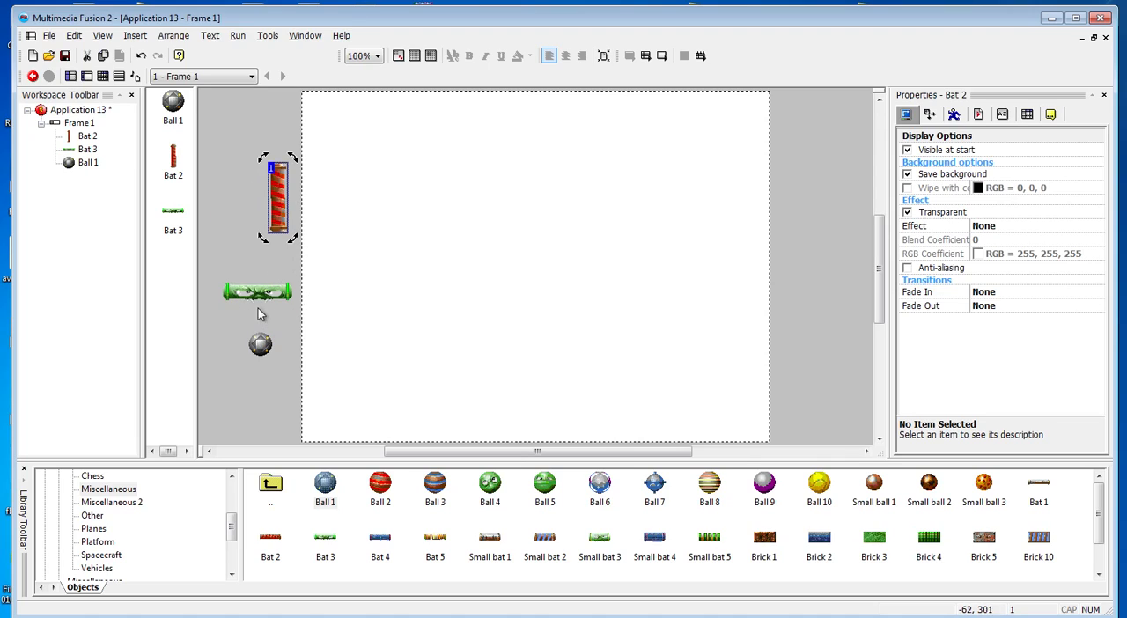
left_click(266, 299)
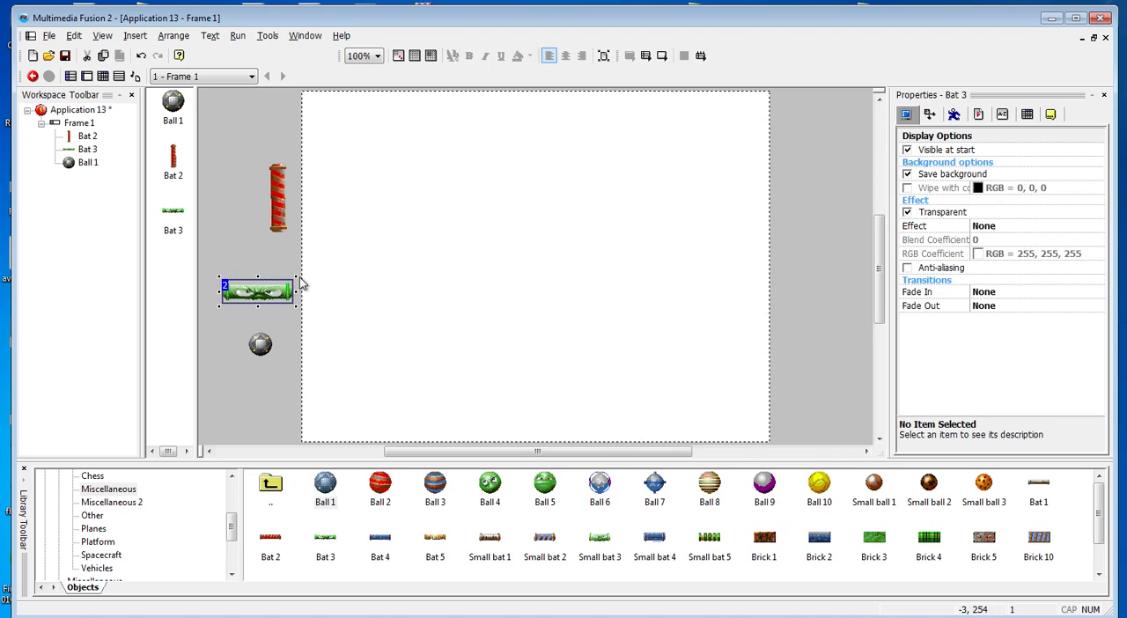
left_click(283, 293)
left_click_drag(297, 275, 281, 338)
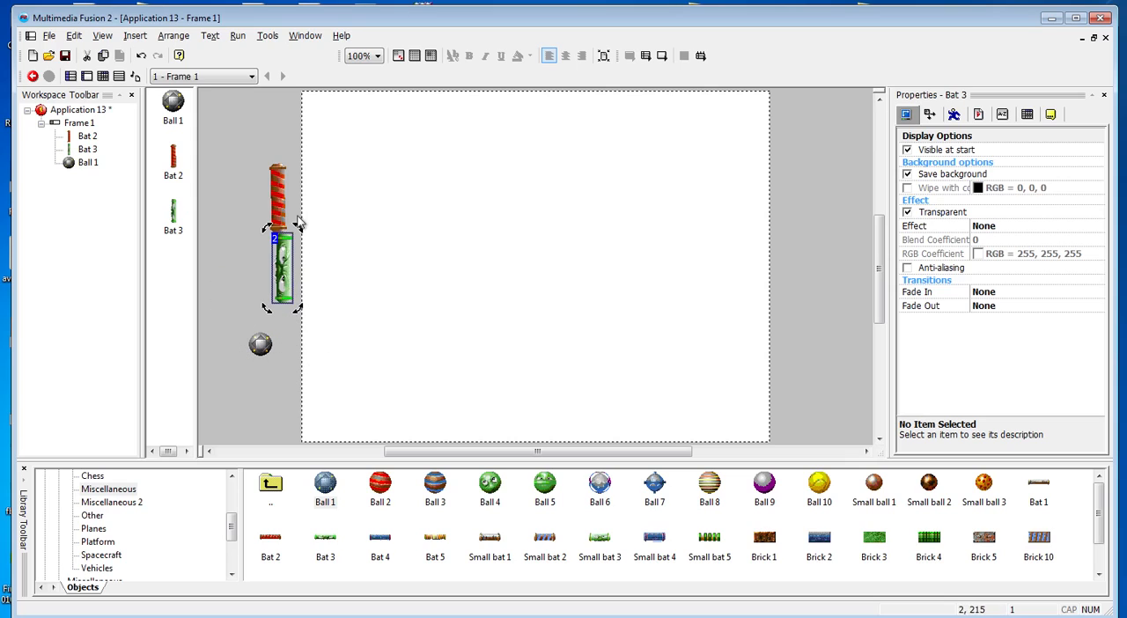
Place the red Bat 2 near the frame's right edge and the green Bat 3 near its left edge
left_click_drag(285, 207, 719, 253)
left_click(715, 251)
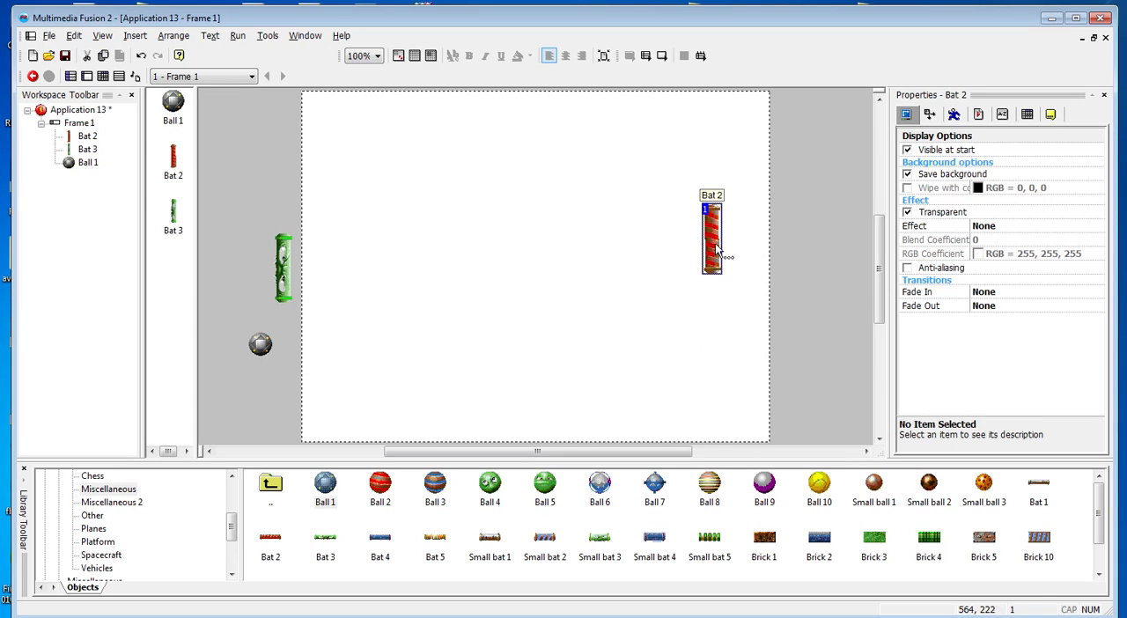
left_click(714, 239)
left_click_drag(727, 197, 730, 204)
left_click(661, 357)
left_click_drag(713, 256, 743, 254)
left_click_drag(300, 270, 338, 257)
Place Ball 1 in the frame roughly midway between the two bats
left_click(260, 344)
left_click_drag(491, 266, 490, 233)
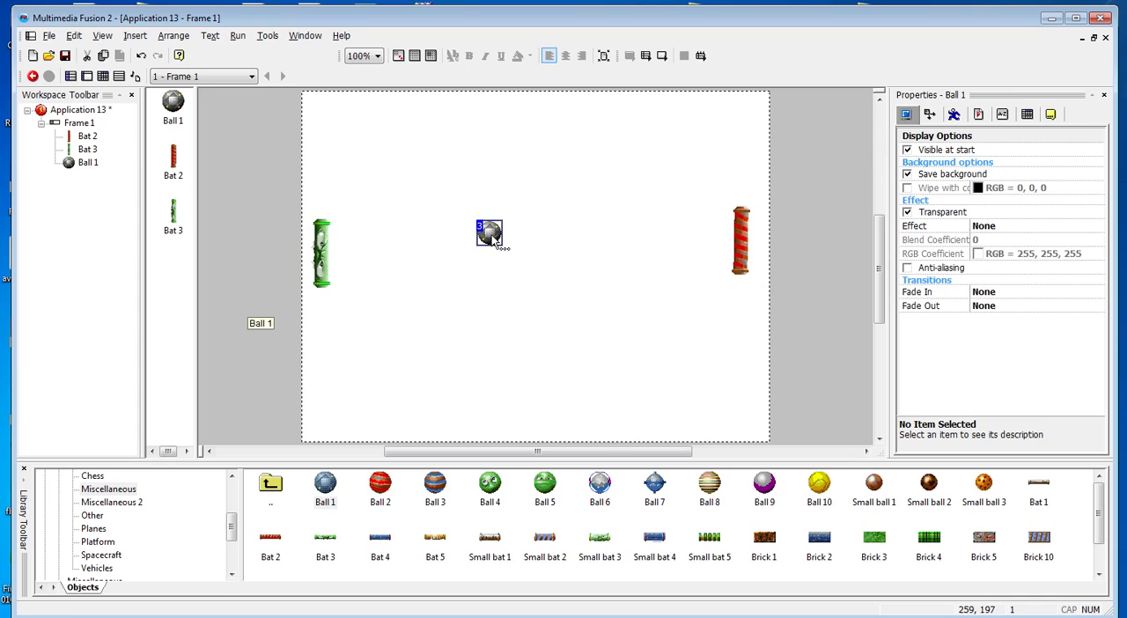
left_click_drag(496, 240, 528, 255)
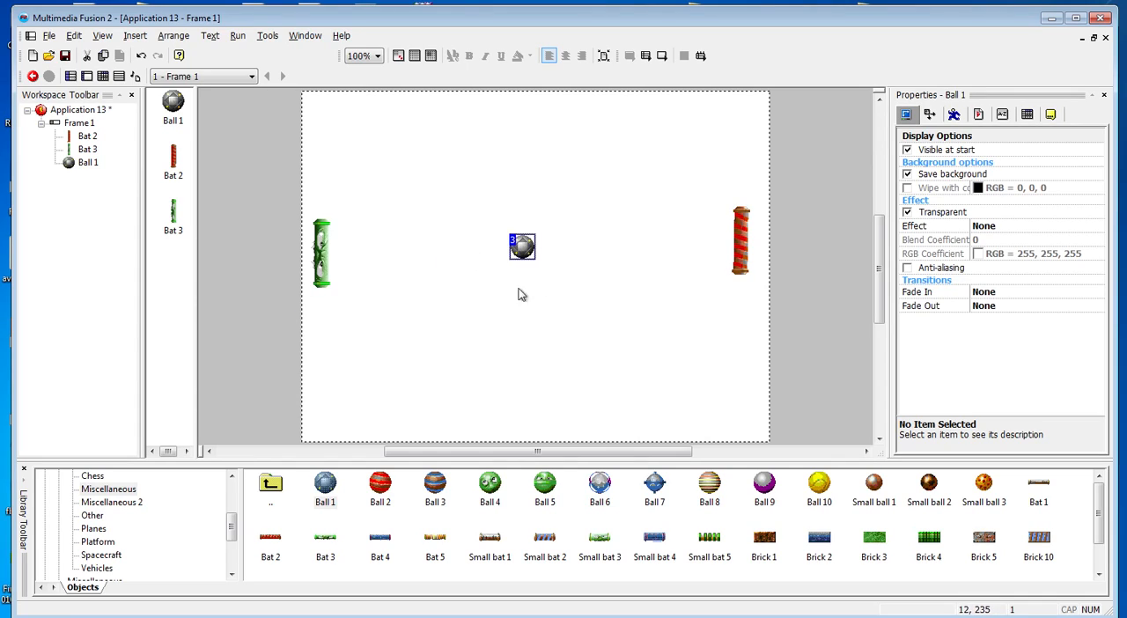
Give the green Bat 3 an Eight Directions movement restricted to straight up and down, directions 8 and 24
left_click(322, 260)
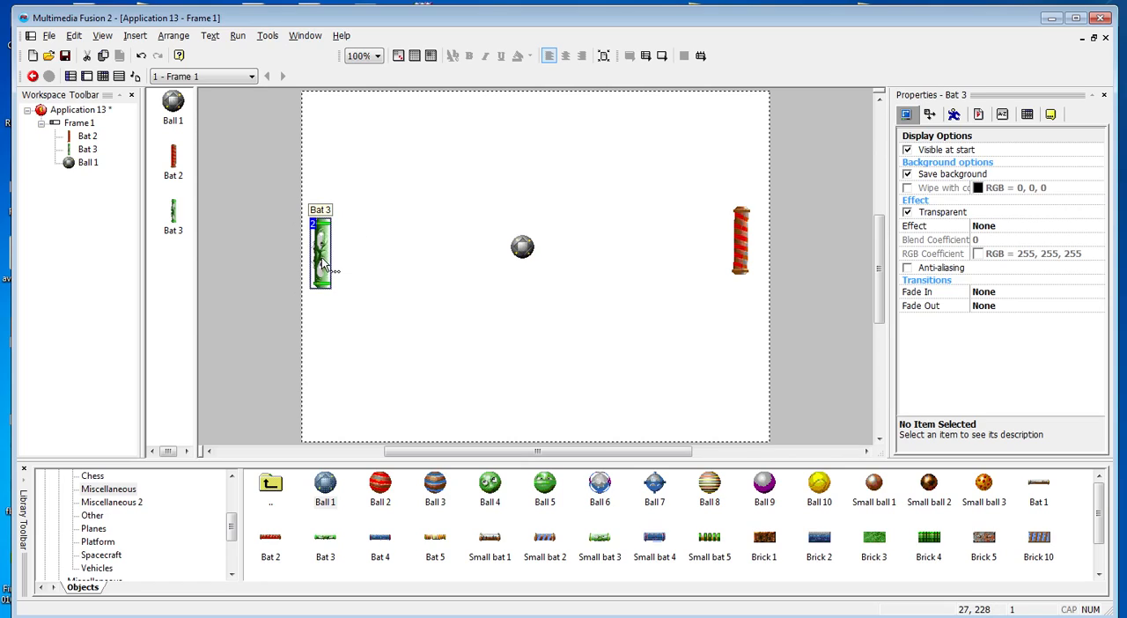
left_click(955, 117)
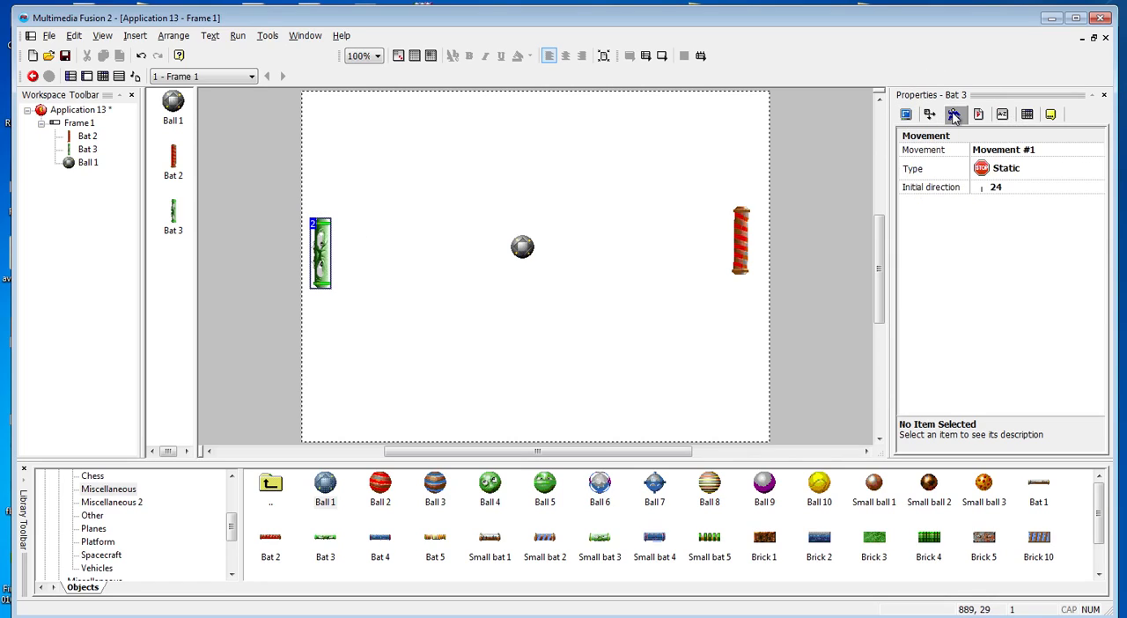
left_click(995, 170)
left_click(1017, 268)
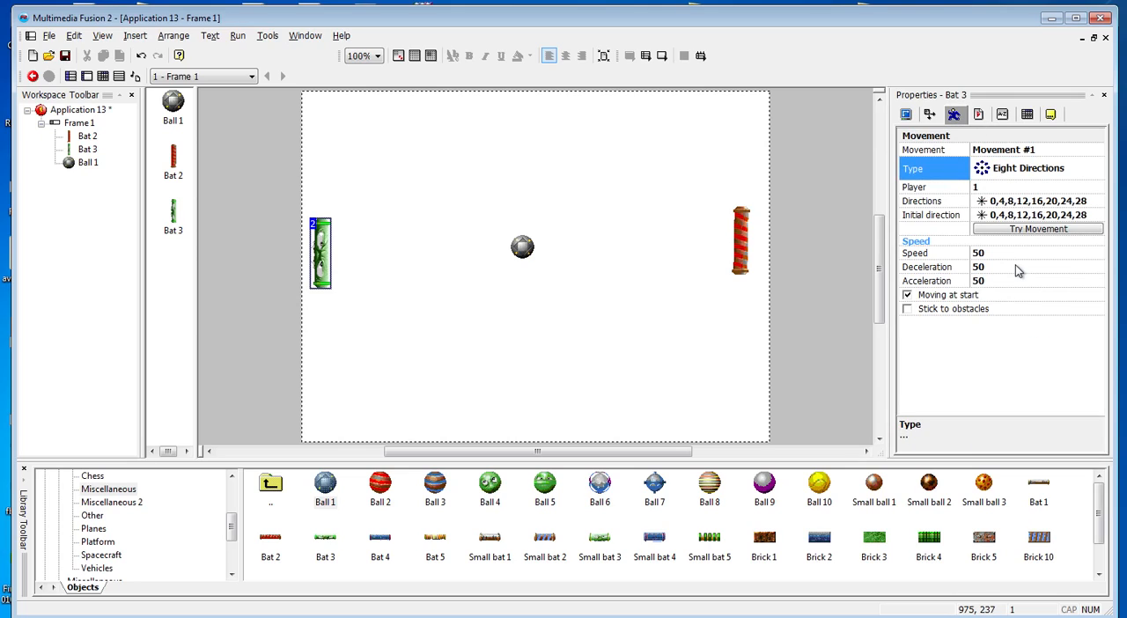
left_click(1008, 206)
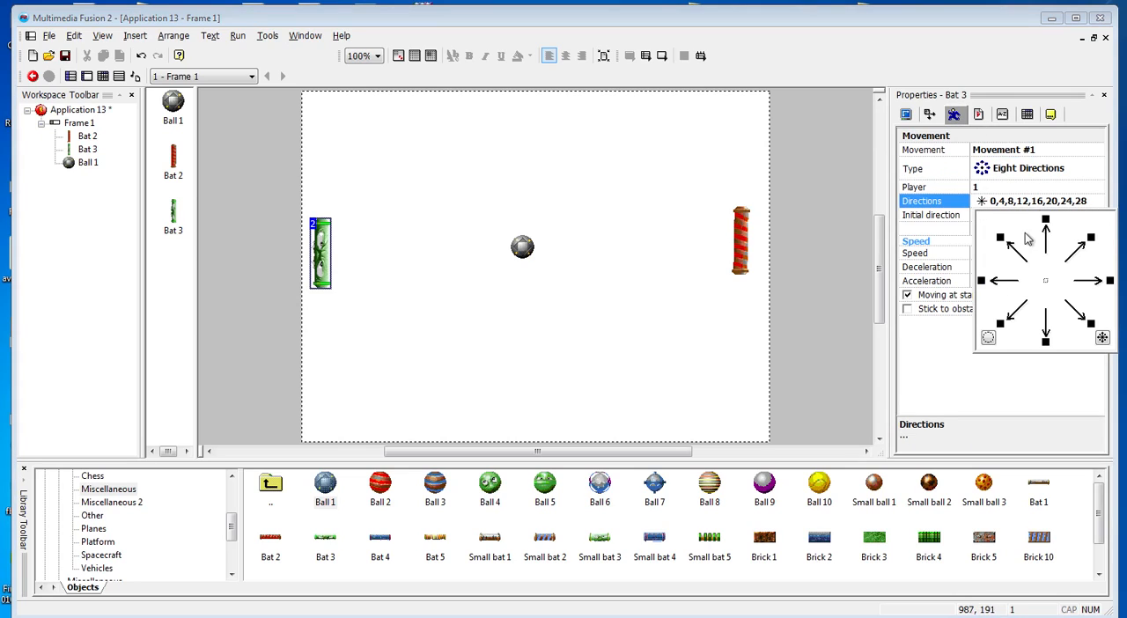
left_click(987, 338)
left_click(1045, 341)
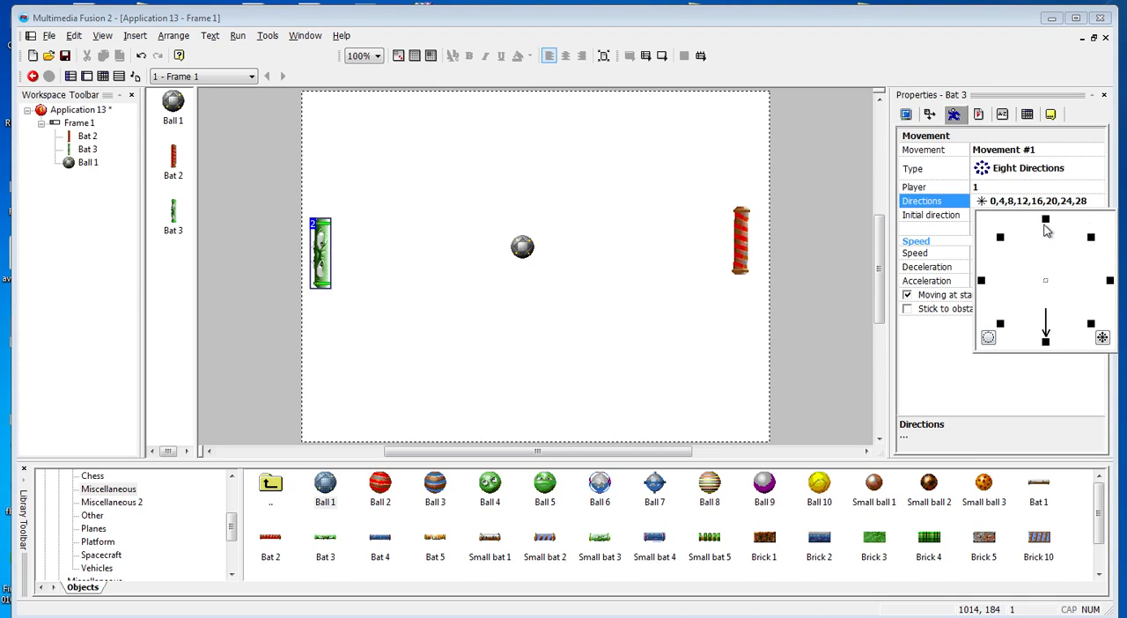
left_click(597, 341)
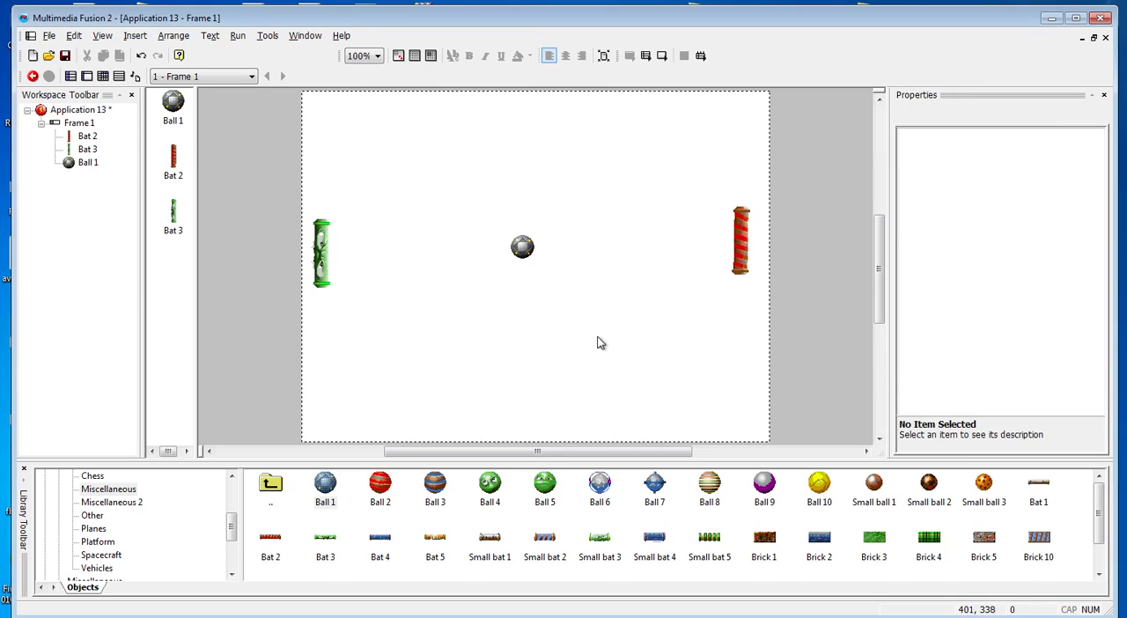
Give the red Bat 2 an Eight Directions movement limited to the vertical directions 8 and 24
left_click(744, 236)
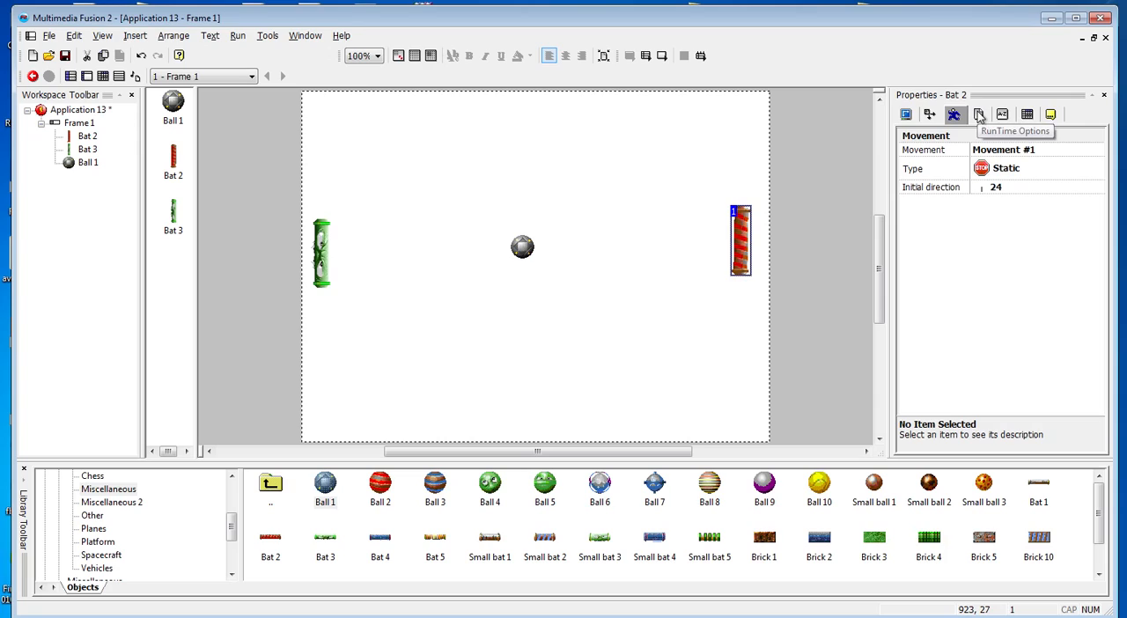
left_click(981, 168)
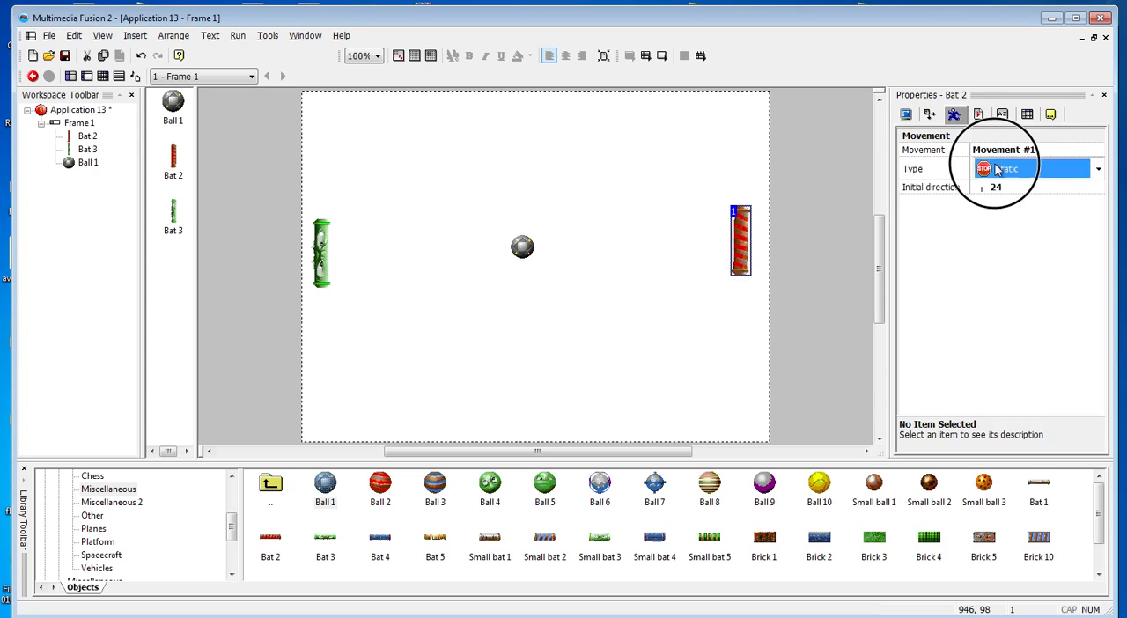
left_click(1011, 275)
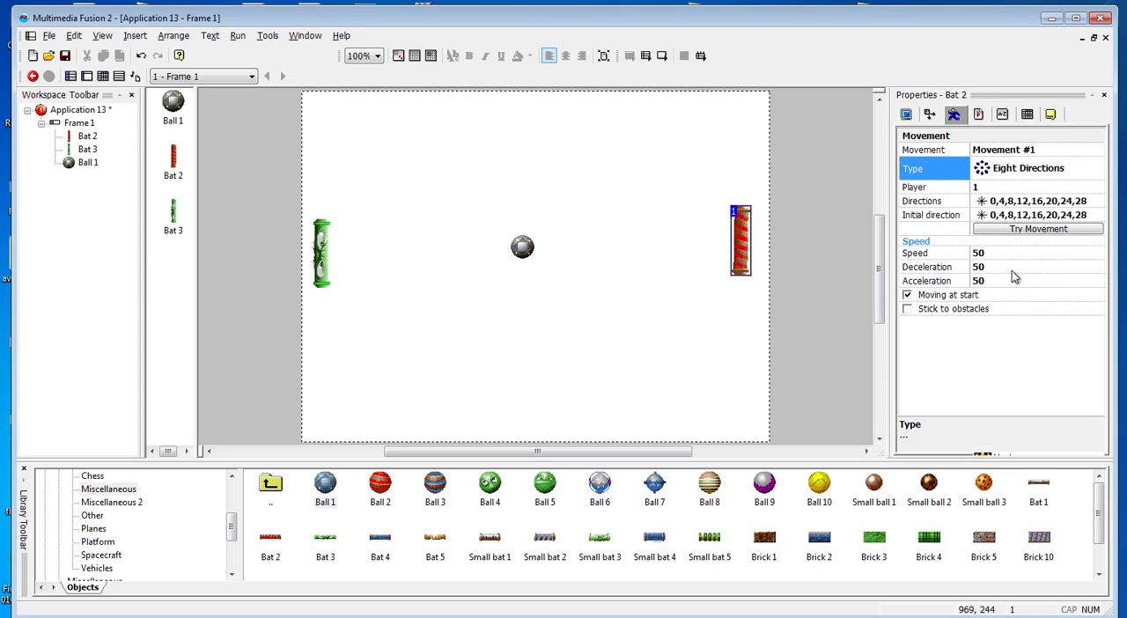
left_click(999, 203)
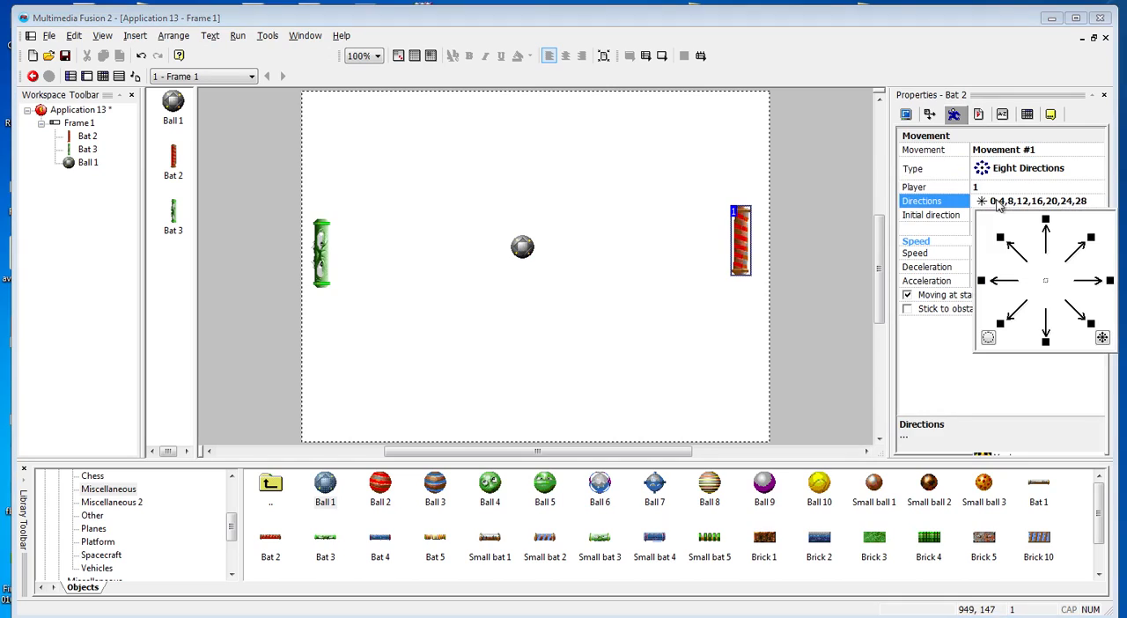
left_click(989, 339)
left_click(1045, 219)
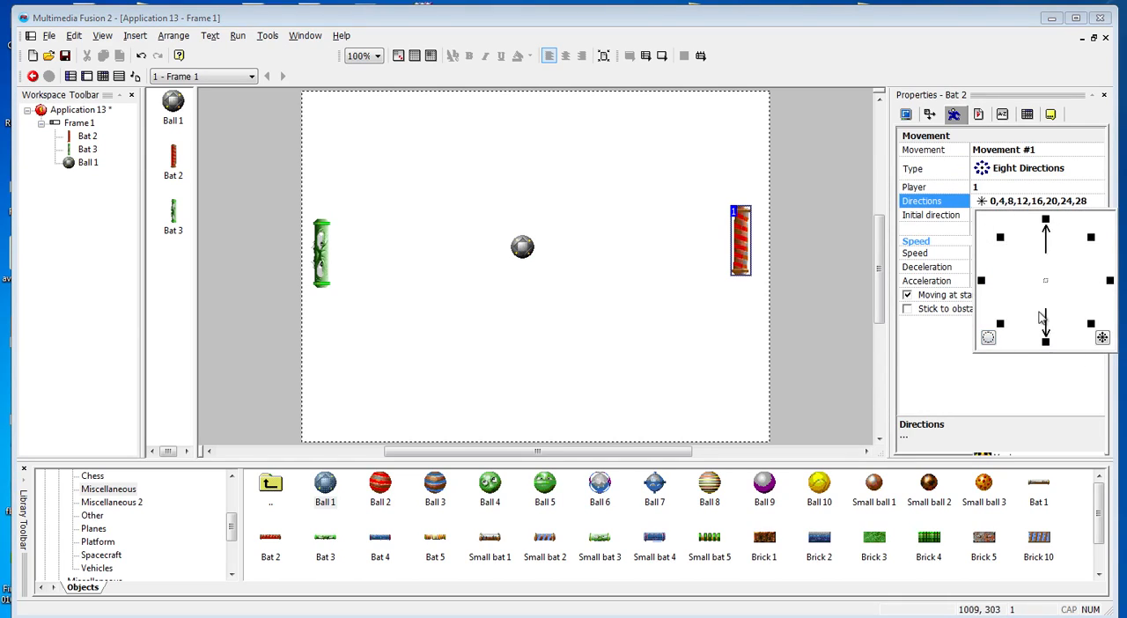
left_click(943, 376)
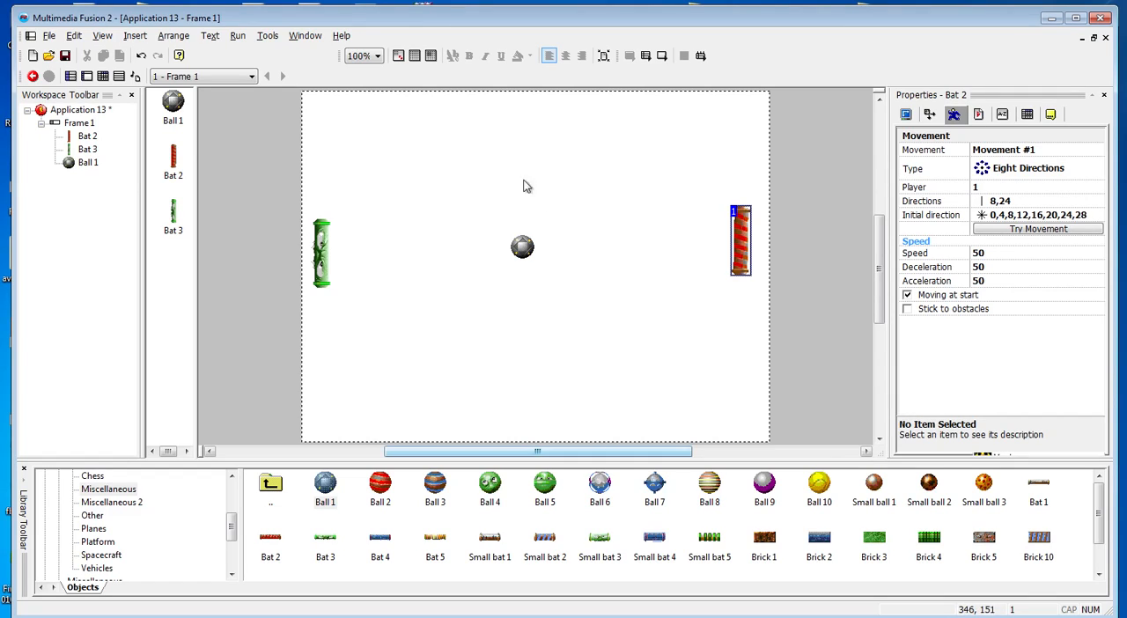
Run the application, test moving the bats up and down, and close the test window
left_click(475, 179)
key("F8")
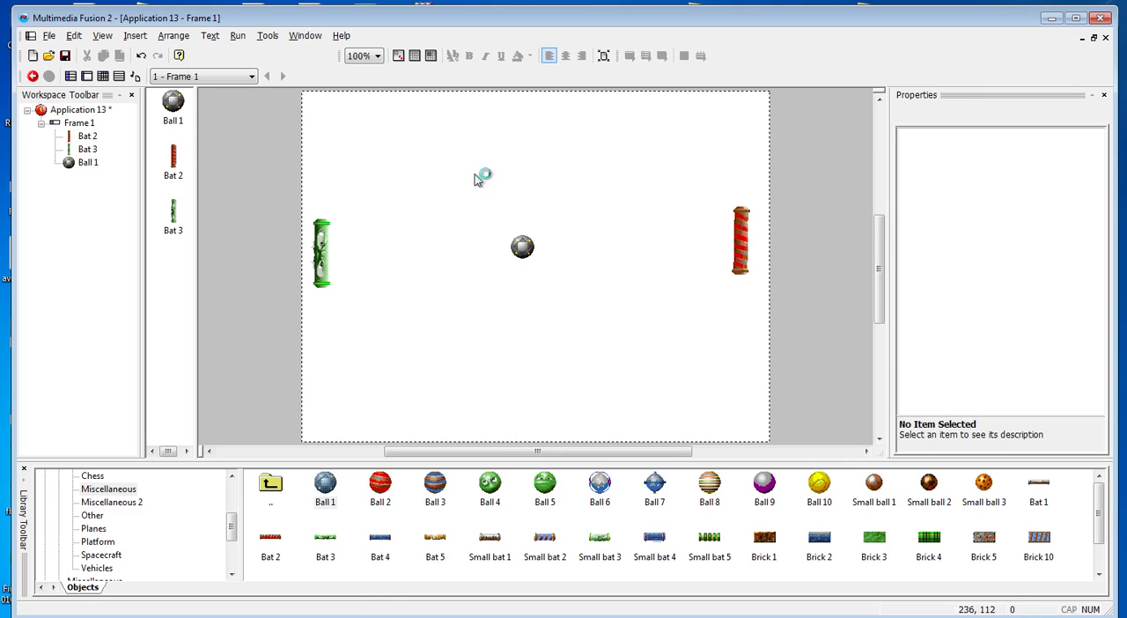
key("Up")
key("Down")
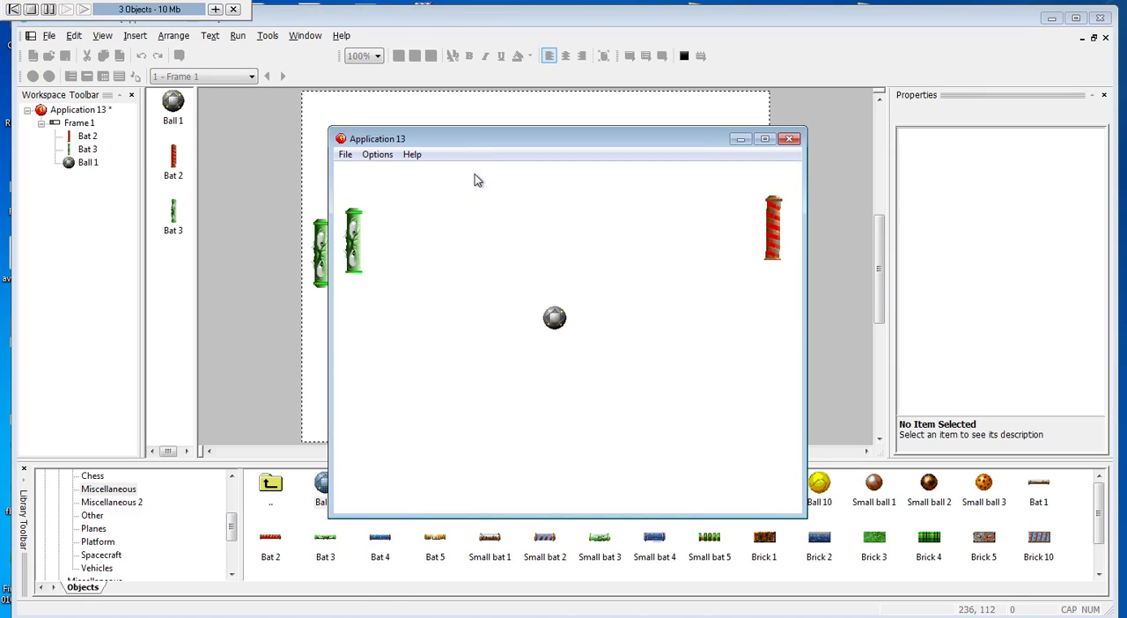
key("Up")
key("Down")
key("Down")
key("Up")
key("Down")
key("Up")
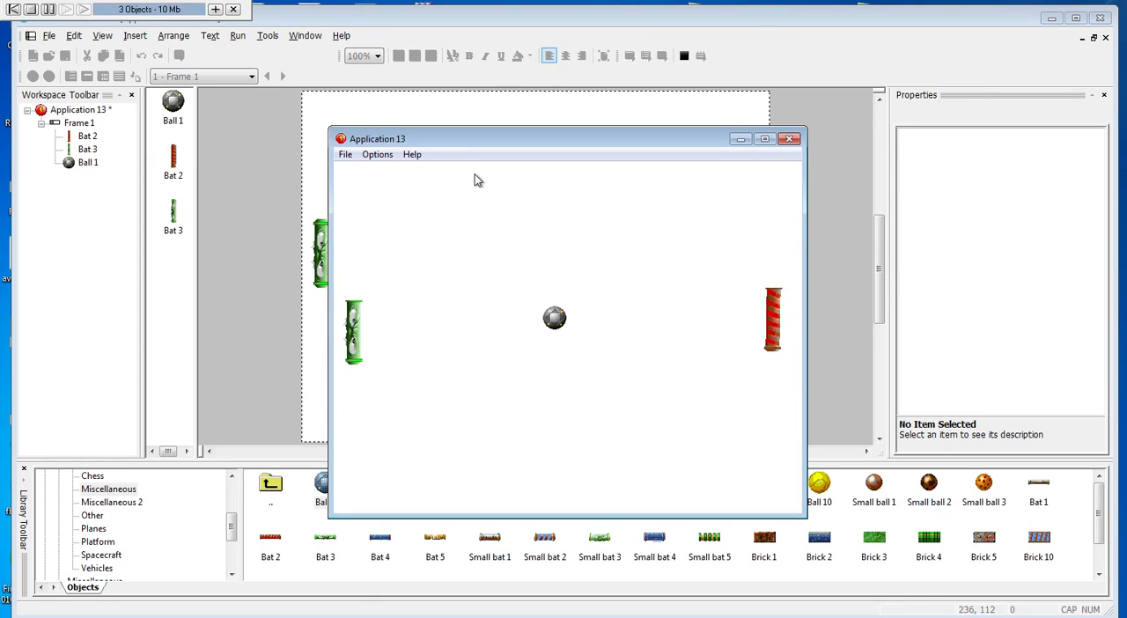
key("Down")
key("Up")
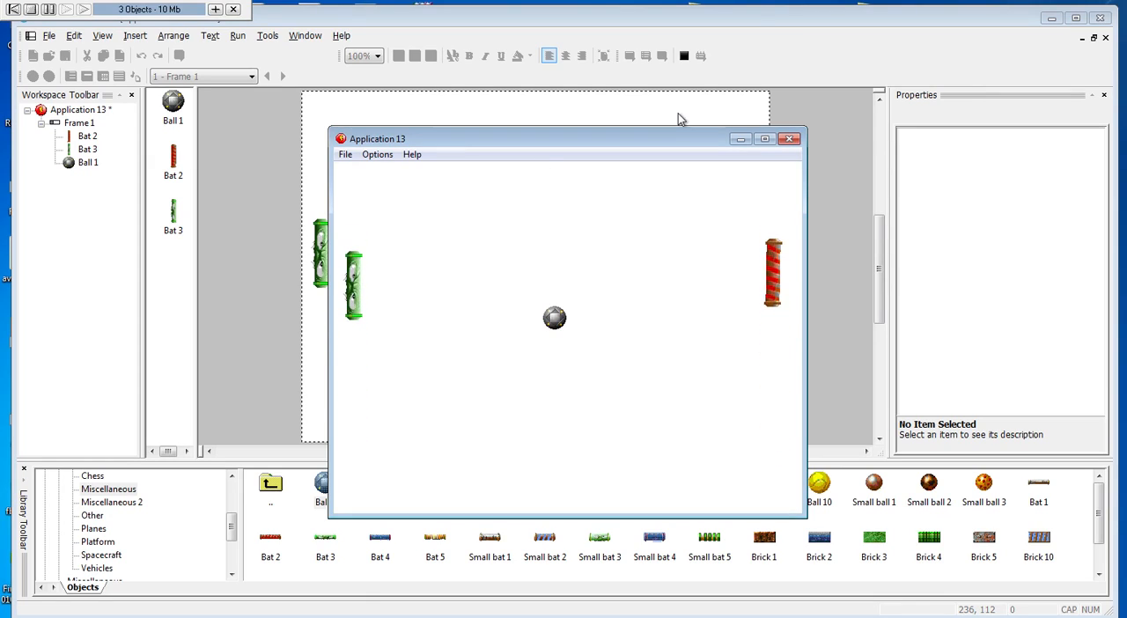
left_click(789, 138)
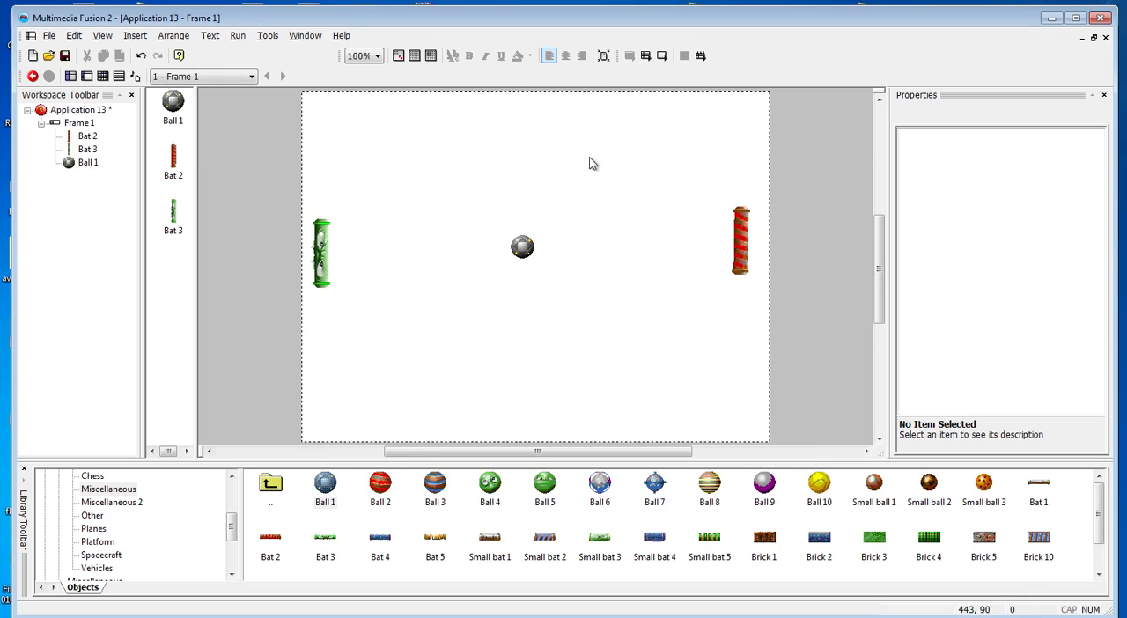
left_click(327, 245)
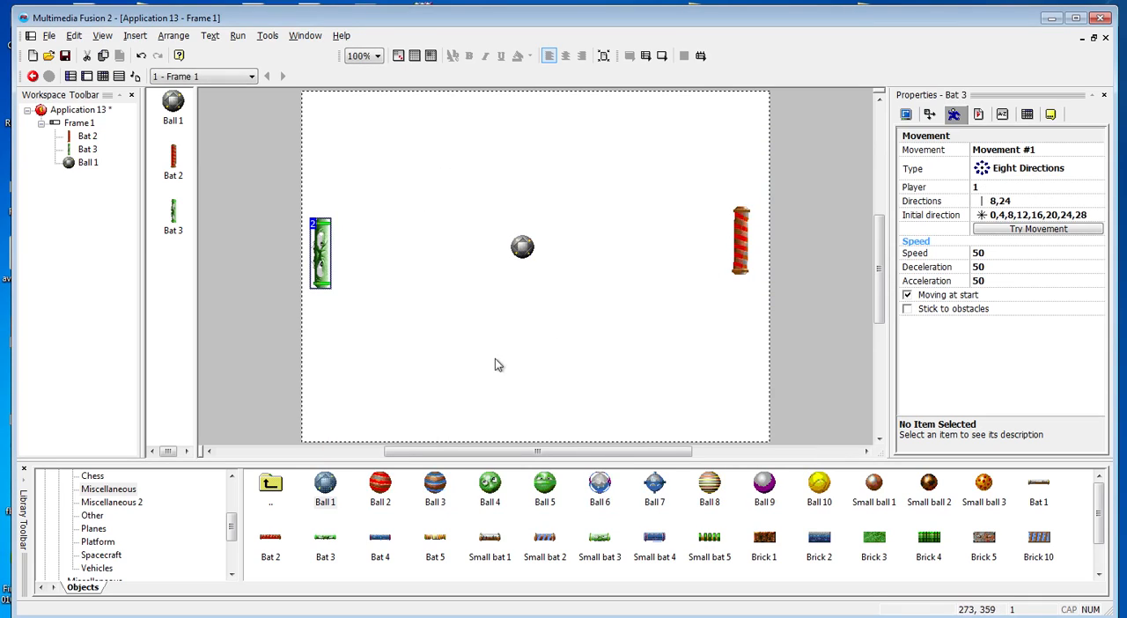
left_click(736, 239)
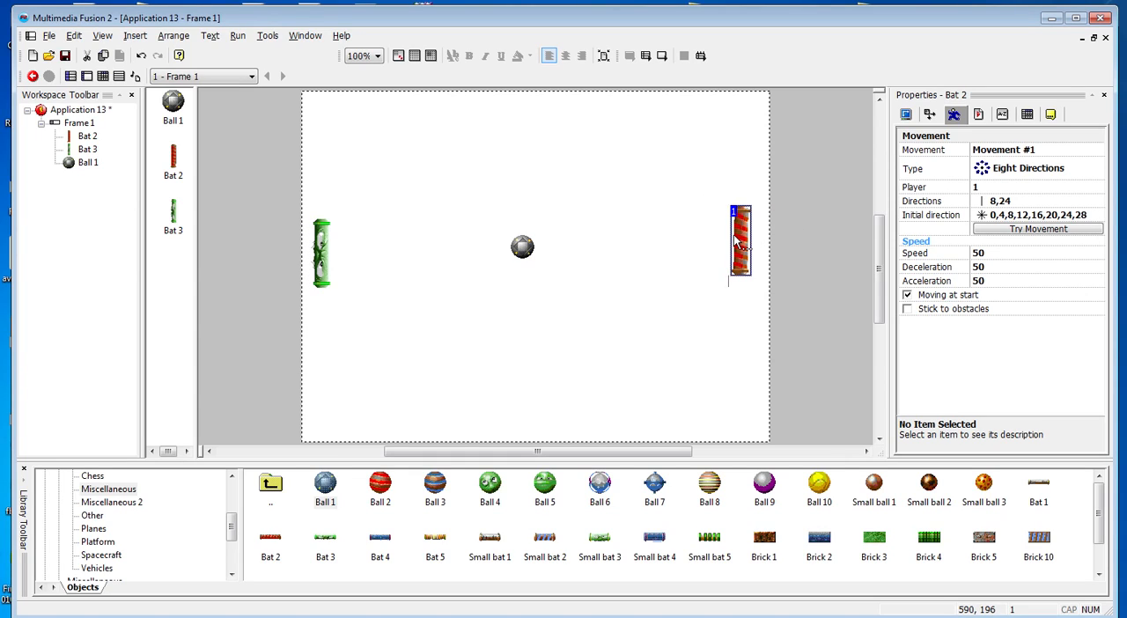
left_click(564, 277)
Insert a String object in the frame's upper-left area, above the green bat, and set its text to "Player 1"
right_click(379, 148)
left_click(433, 175)
left_click_drag(428, 240, 426, 342)
left_click(339, 326)
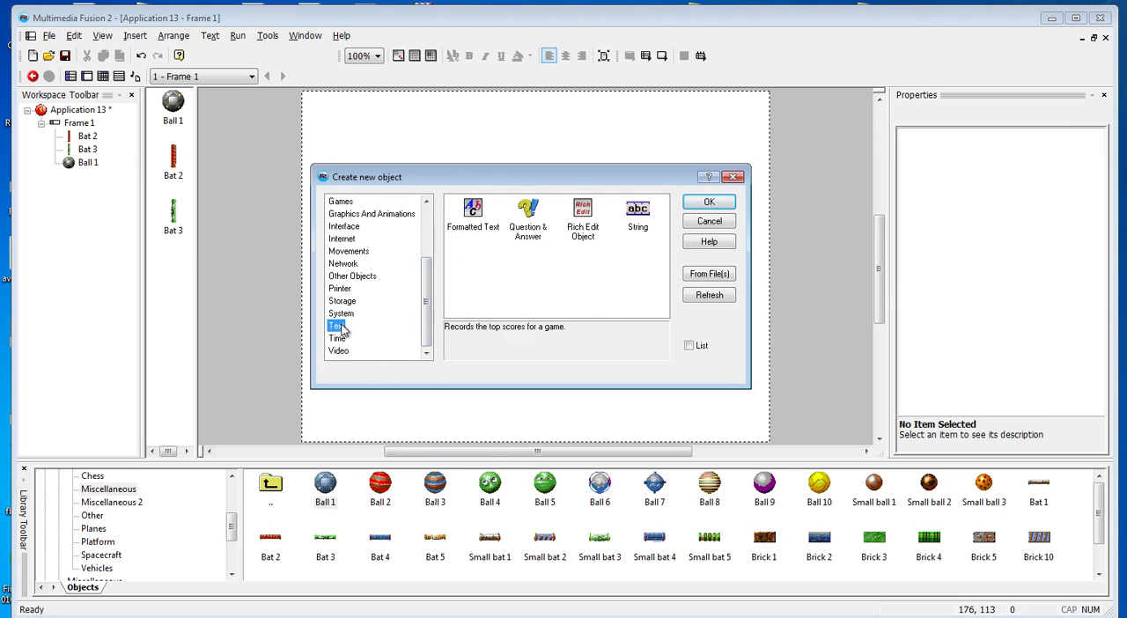
double_click(641, 214)
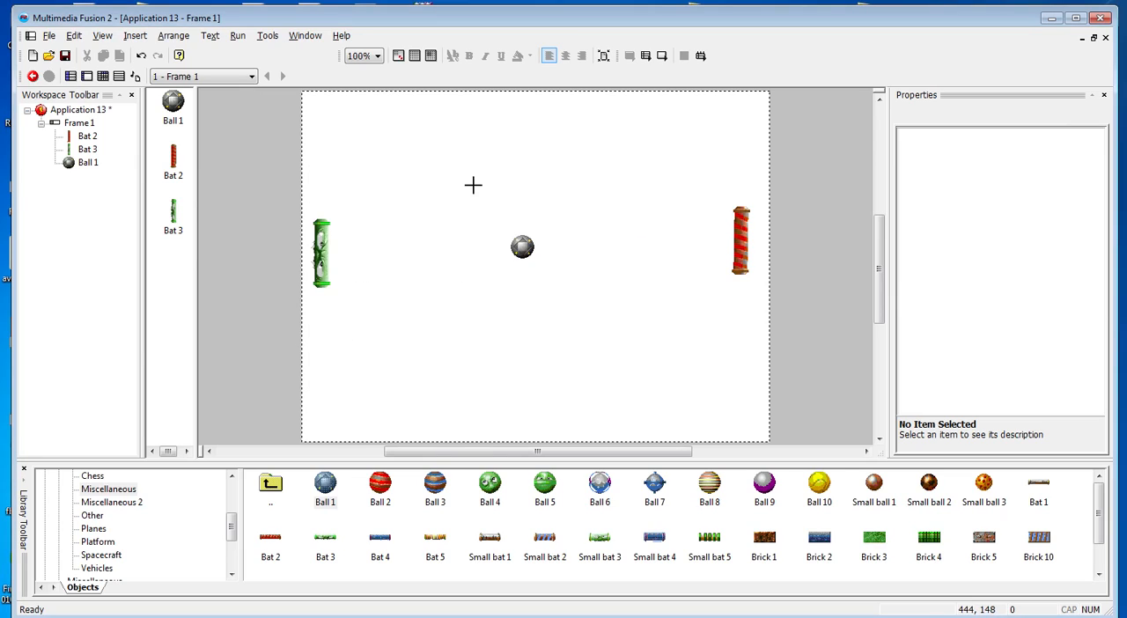
left_click(331, 106)
double_click(350, 113)
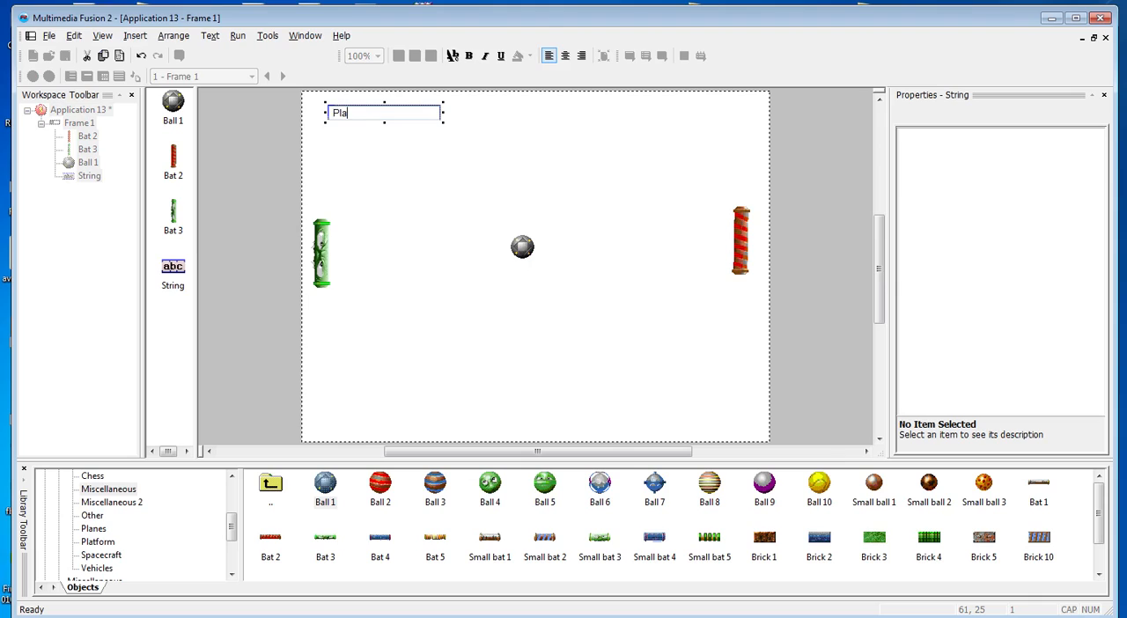
left_click(545, 125)
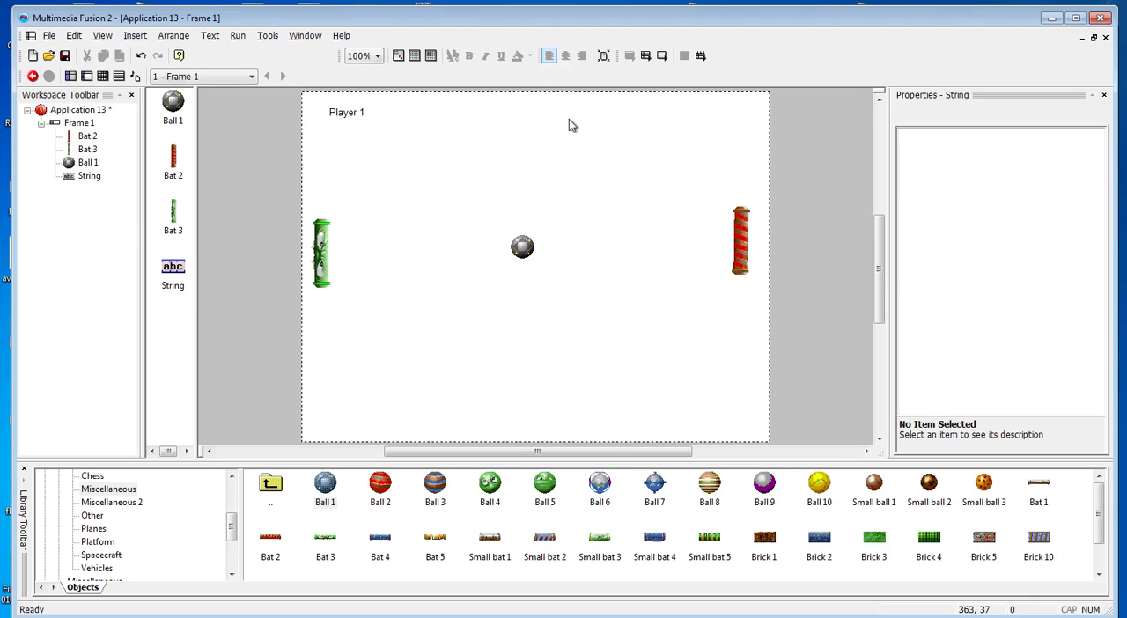
Insert a second String object reading "Player 2" above the red bat, narrowed and positioned to fit inside the frame
right_click(627, 130)
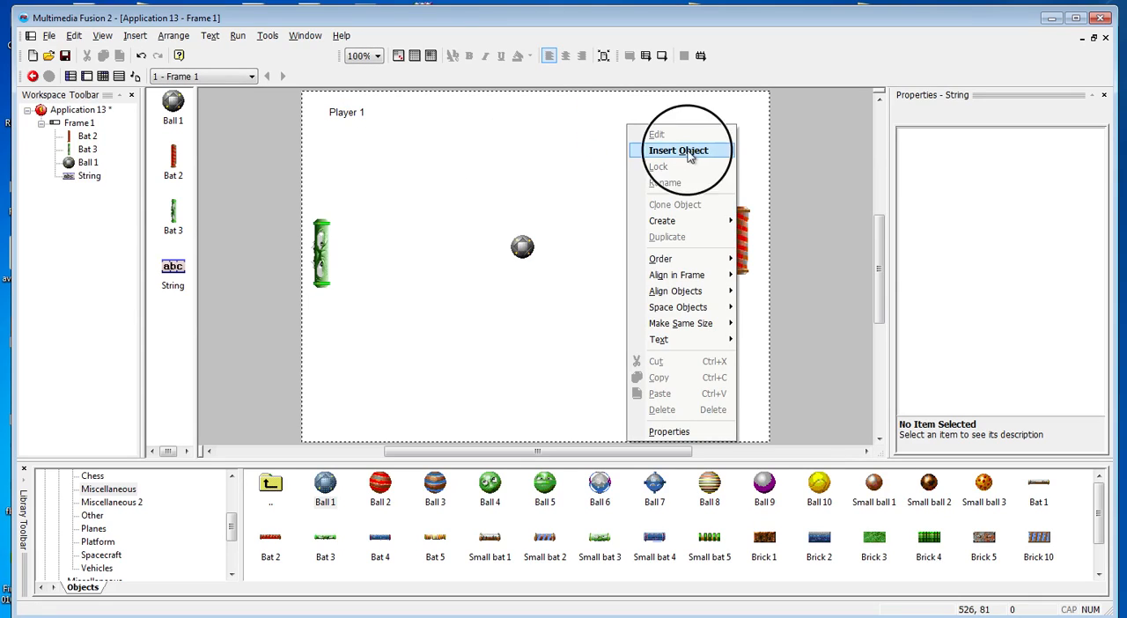
left_click(656, 147)
double_click(641, 216)
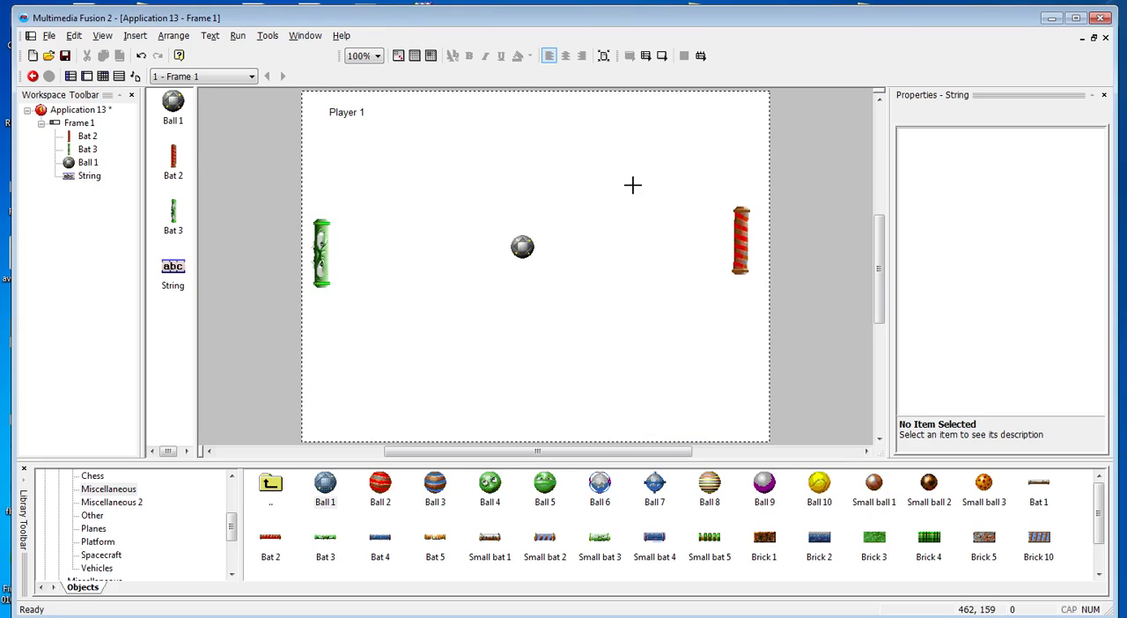
left_click(707, 115)
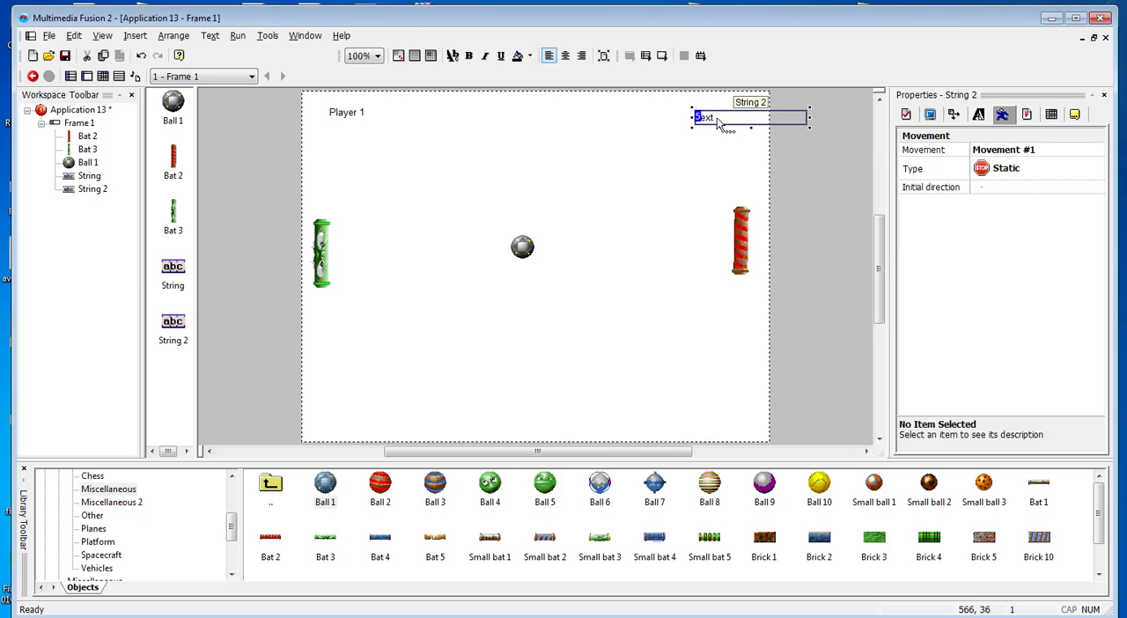
double_click(722, 122)
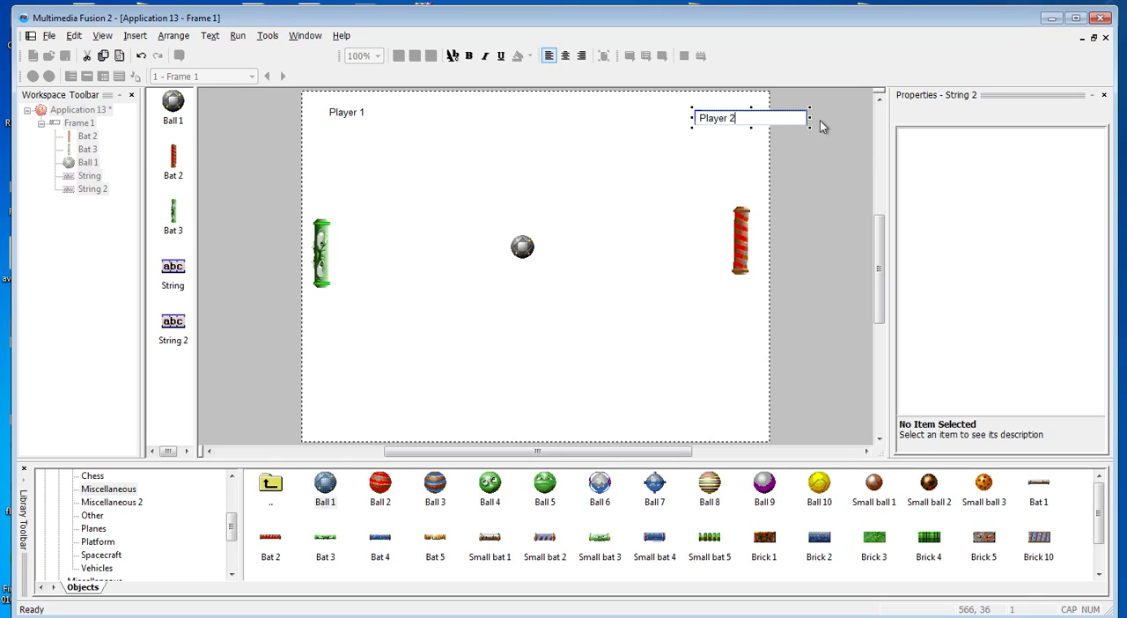
left_click_drag(812, 117, 729, 113)
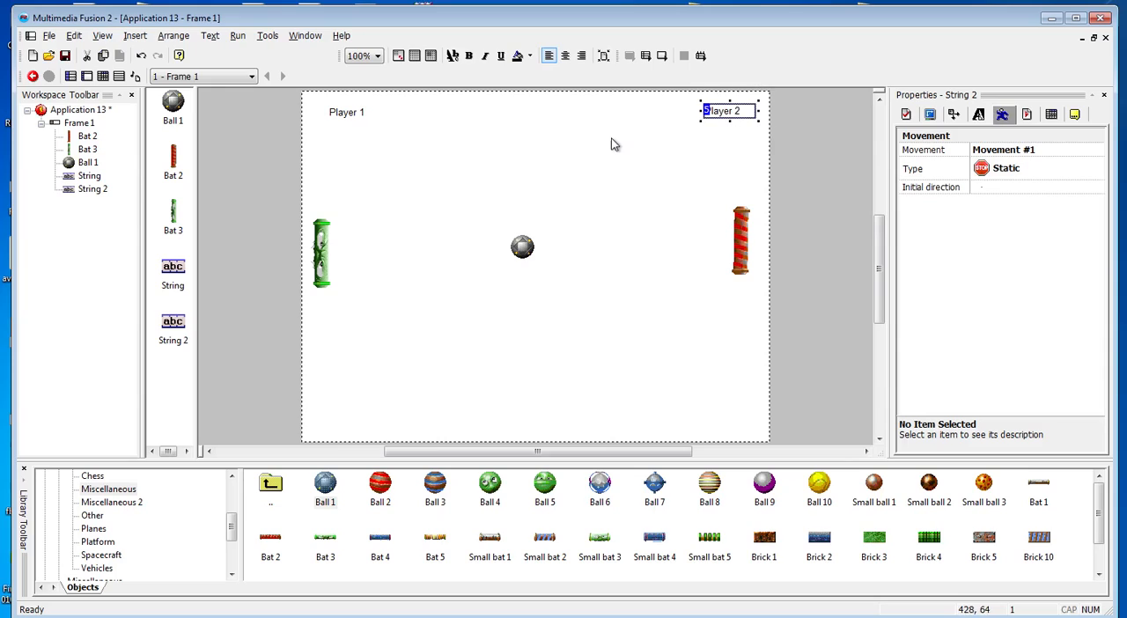
left_click(613, 136)
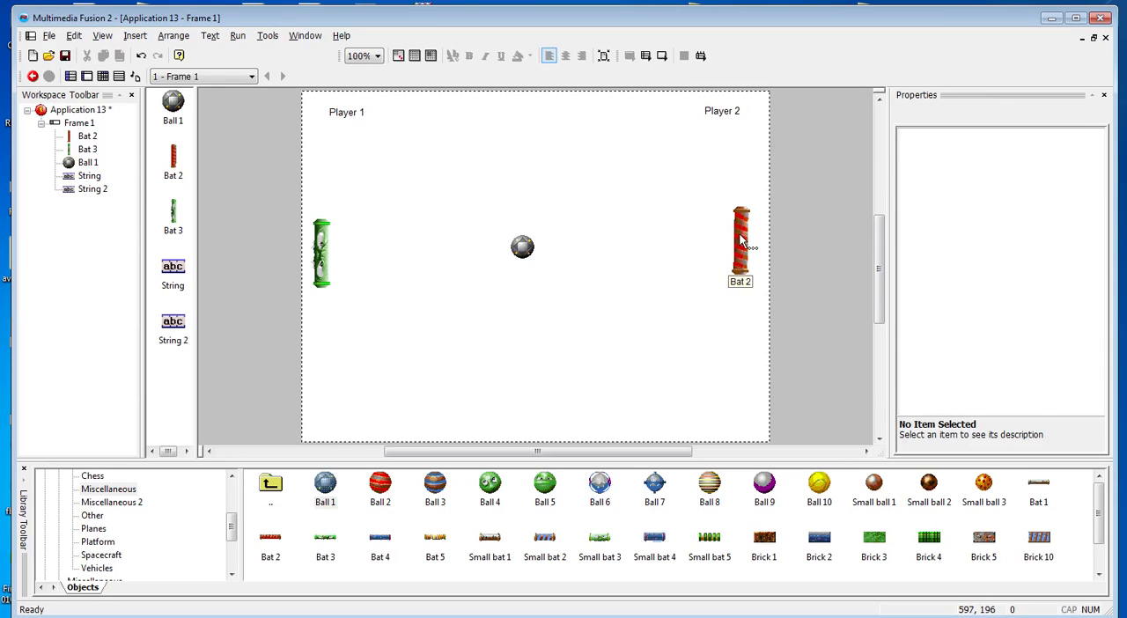
Insert a Score object from the Games category directly beneath the Player 1 label
right_click(529, 169)
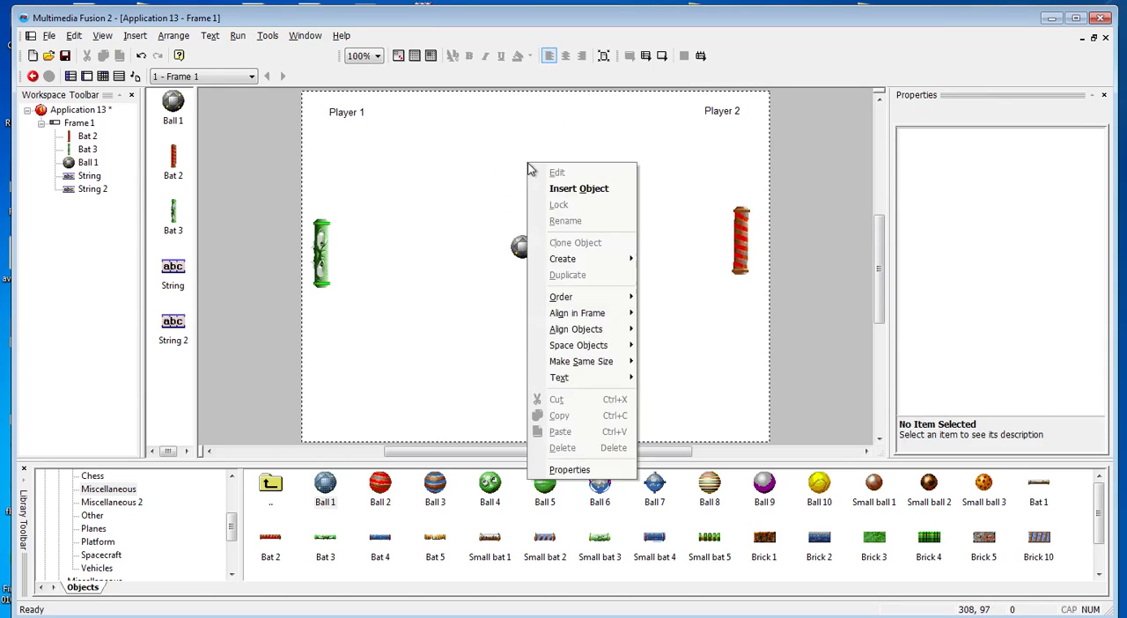
left_click(546, 188)
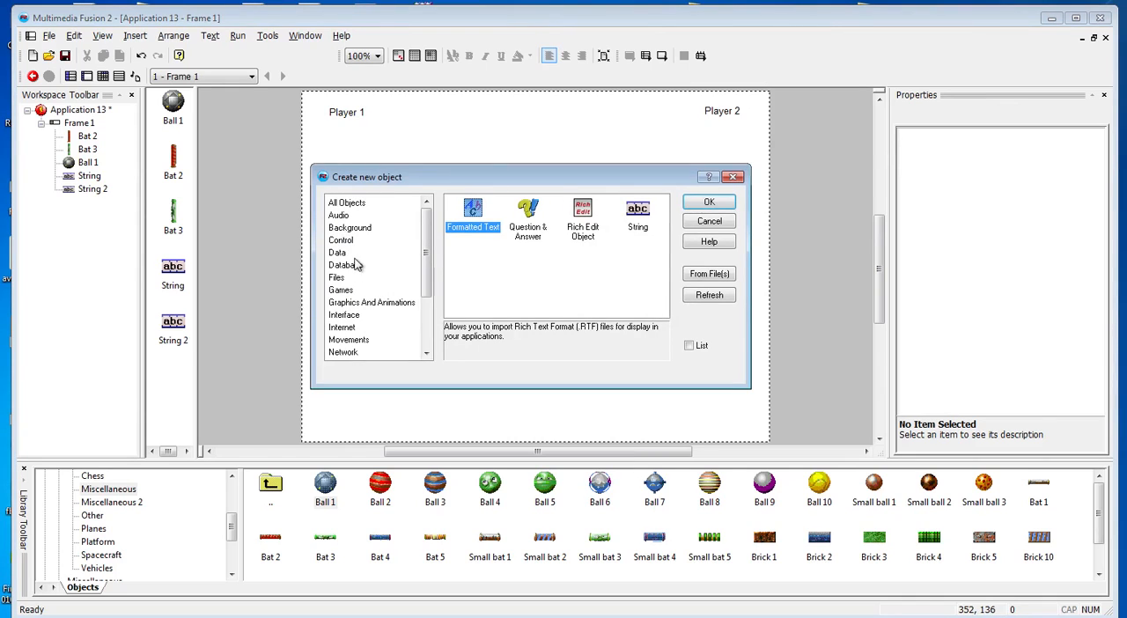
left_click(344, 290)
left_click(581, 211)
double_click(581, 212)
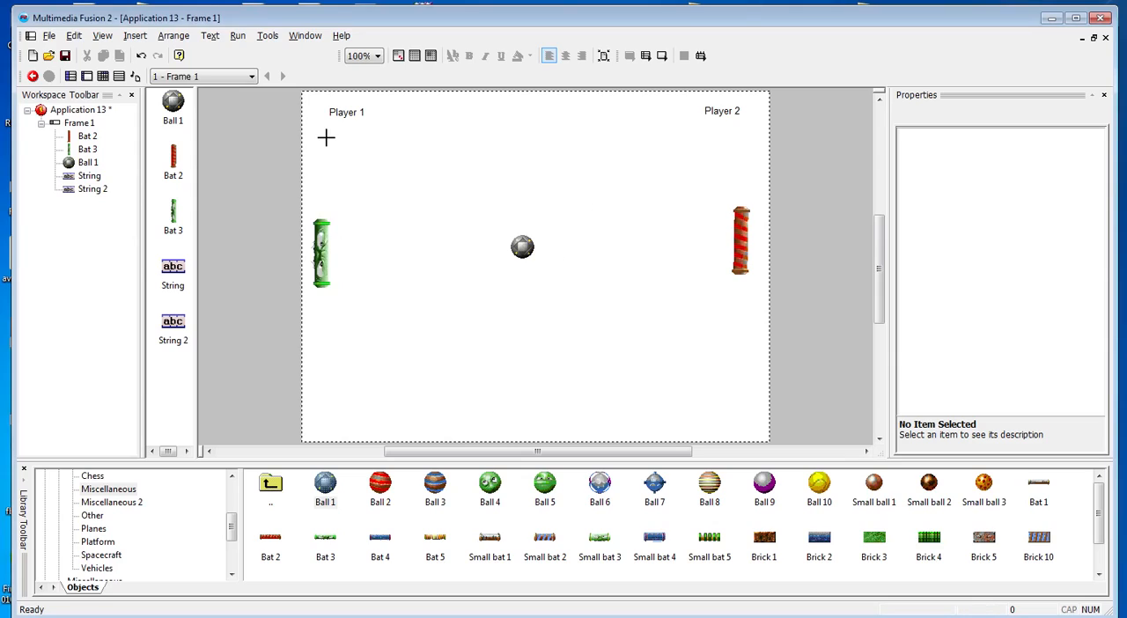
left_click(349, 140)
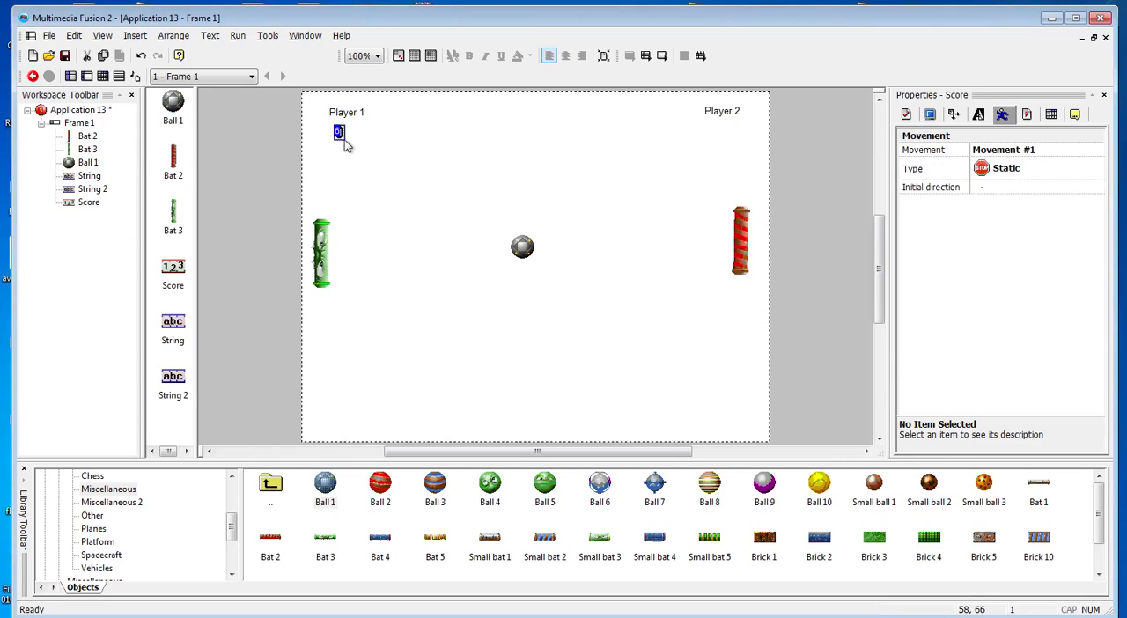
Insert a second Score object and position it directly beneath the Player 2 label
right_click(690, 144)
left_click(640, 157)
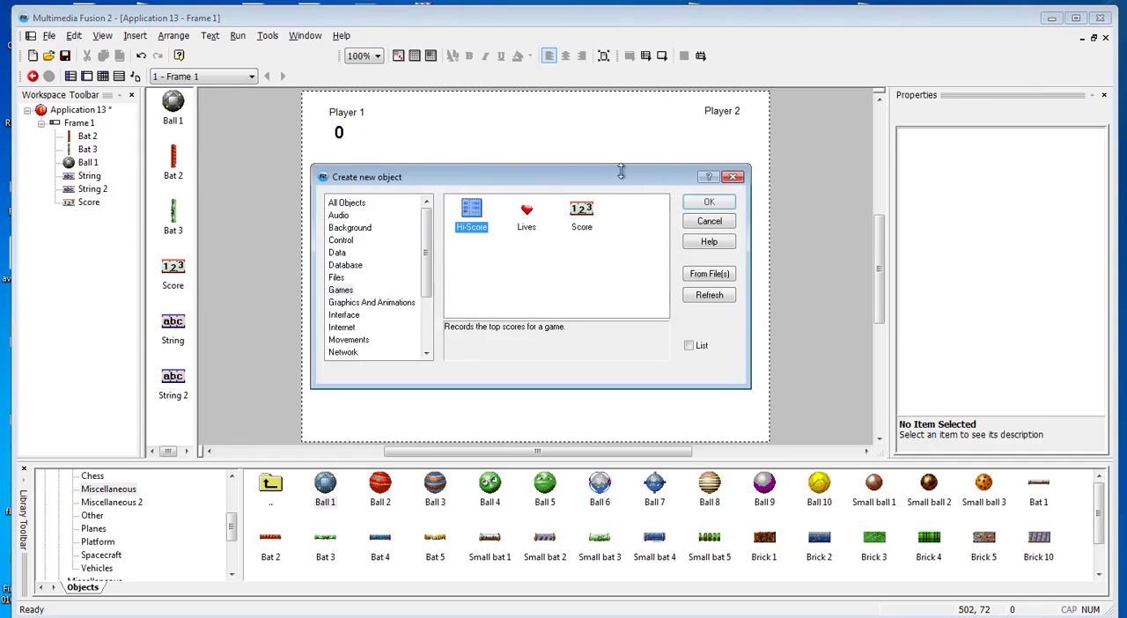
double_click(582, 212)
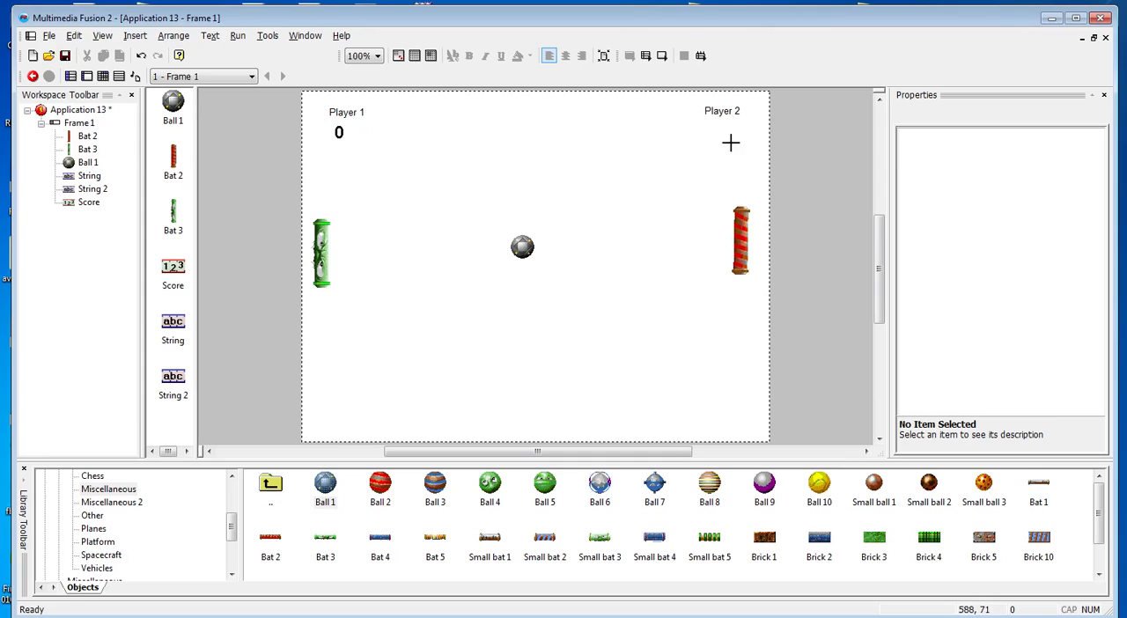
left_click(723, 128)
left_click(721, 148)
left_click_drag(720, 130, 722, 130)
left_click(709, 156)
left_click(579, 176)
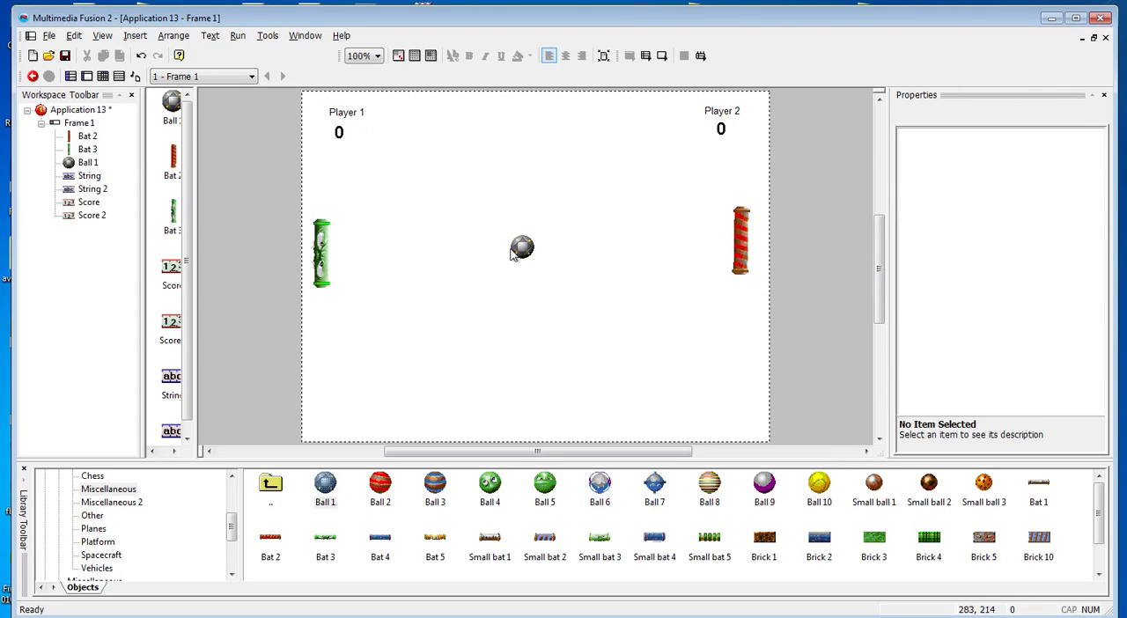
Check the green bat's player assignment and set the red Bat 2's movement to be controlled by player 2
left_click(325, 253)
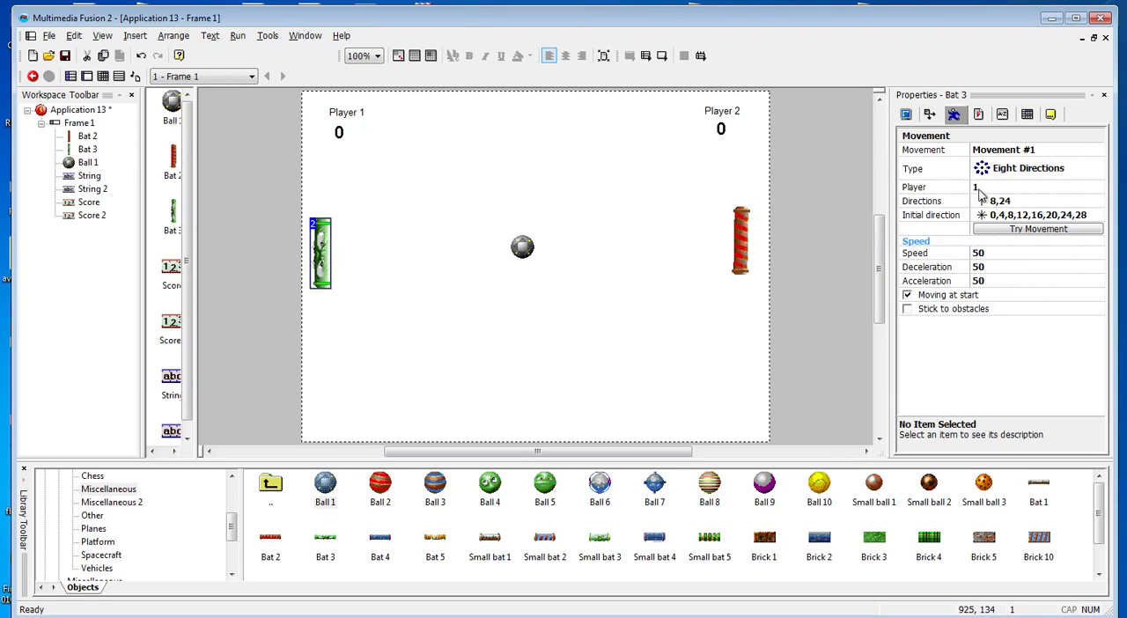
left_click(589, 222)
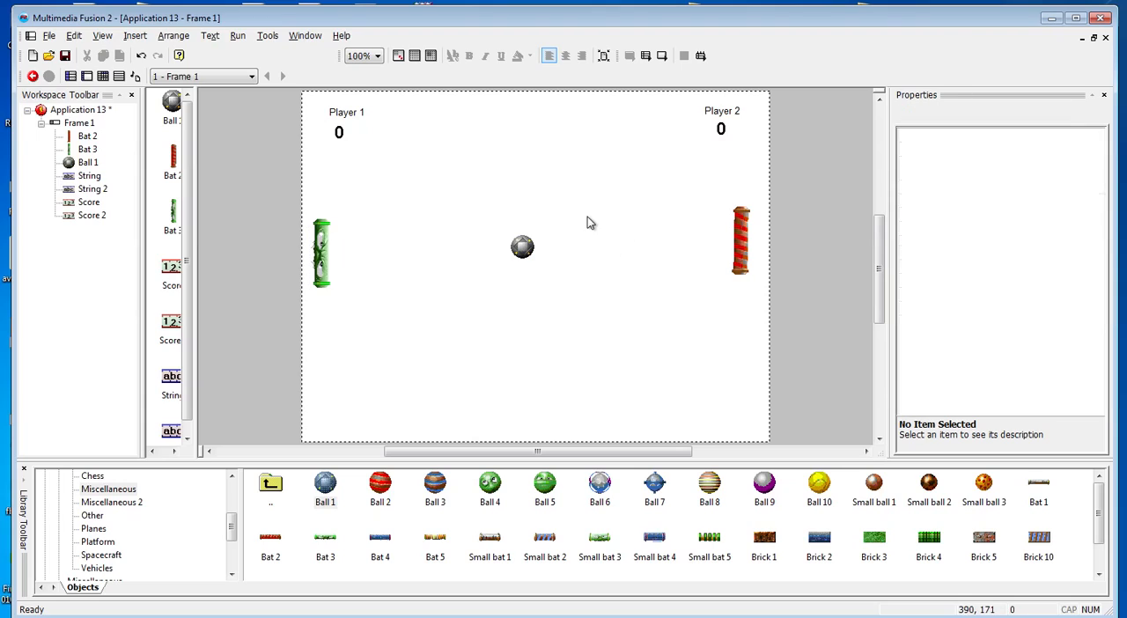
left_click(744, 232)
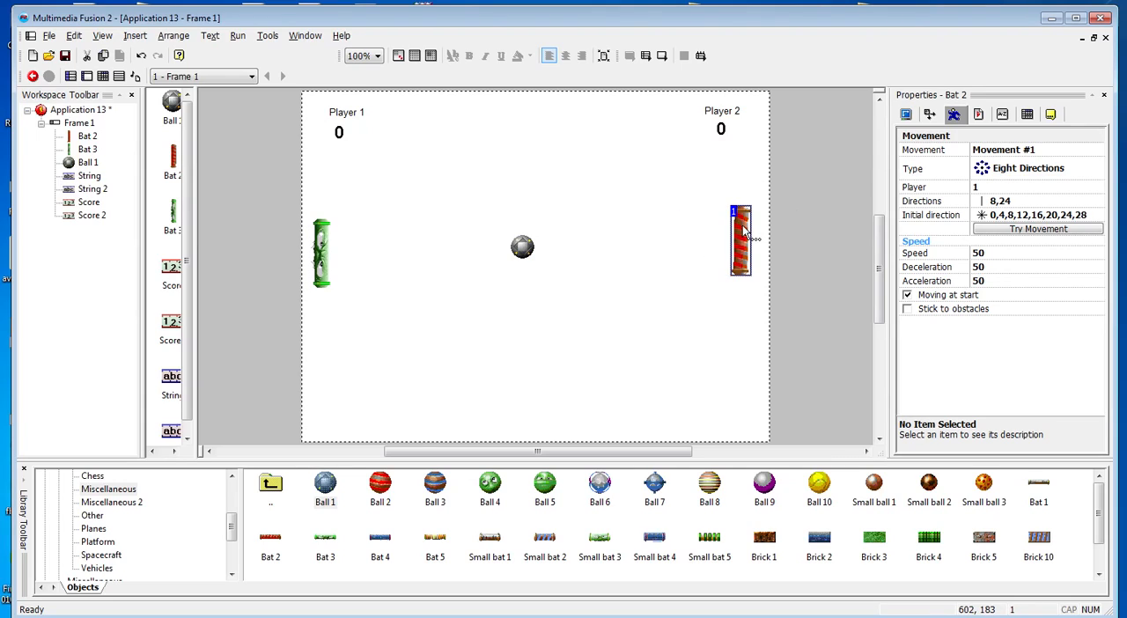
left_click(978, 190)
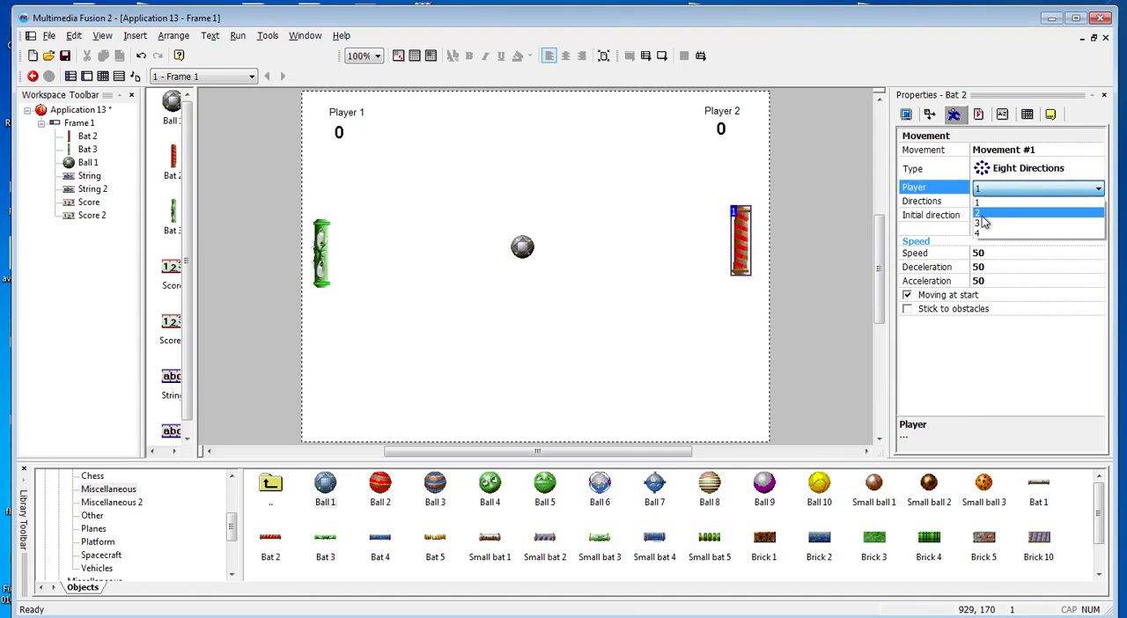
left_click(979, 213)
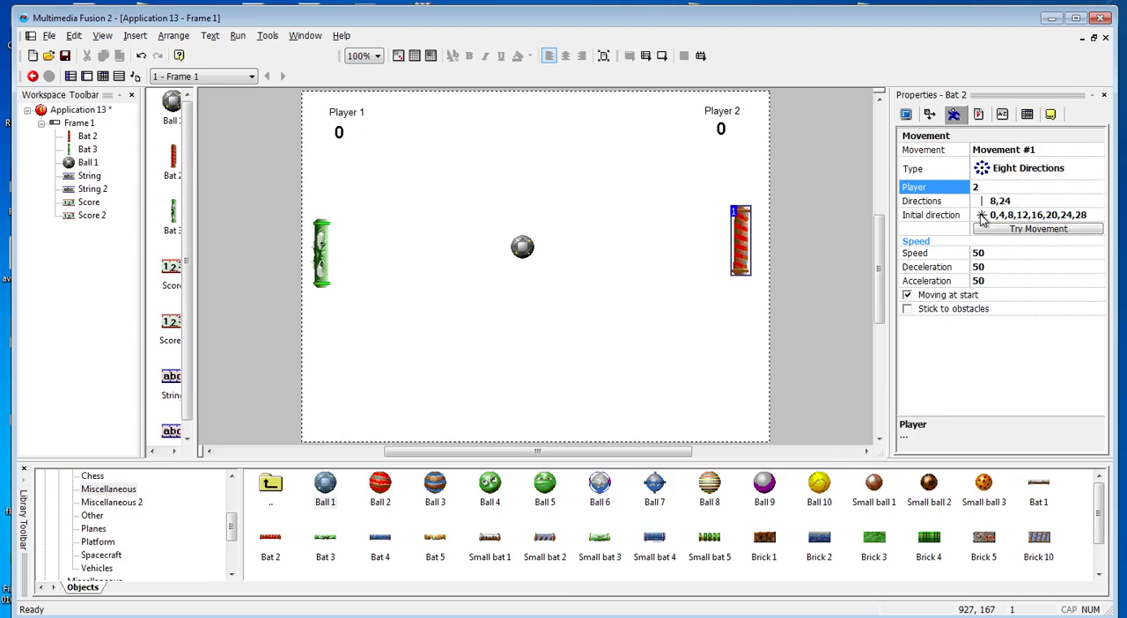
left_click(543, 171)
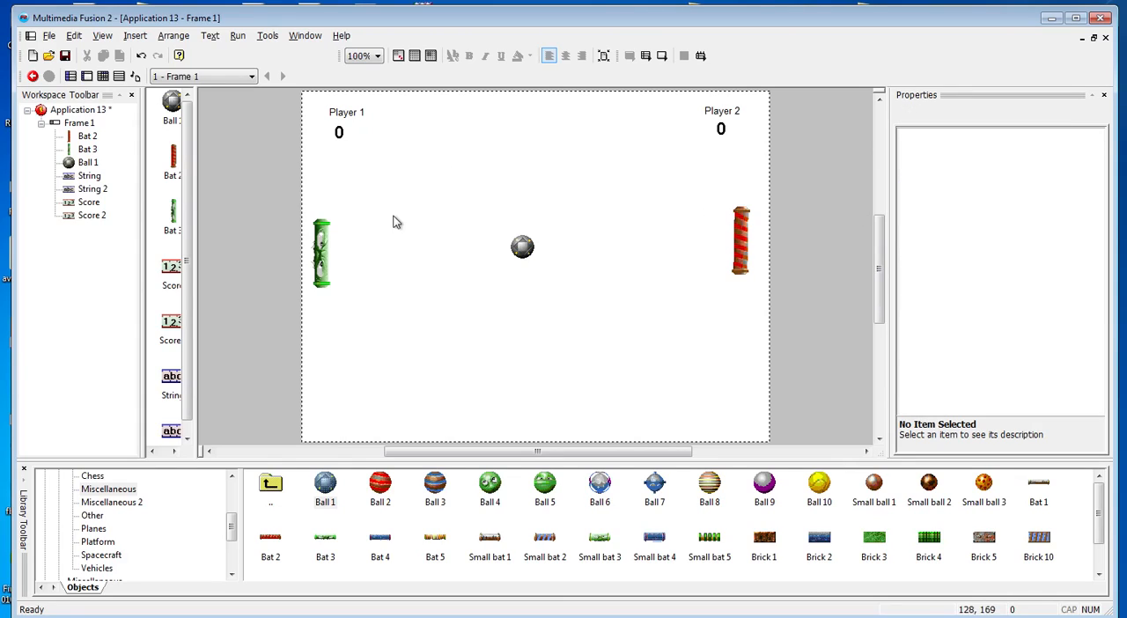
Run the application, test the bats' up and down movement with player 1's controls, and close the test window
key("F8")
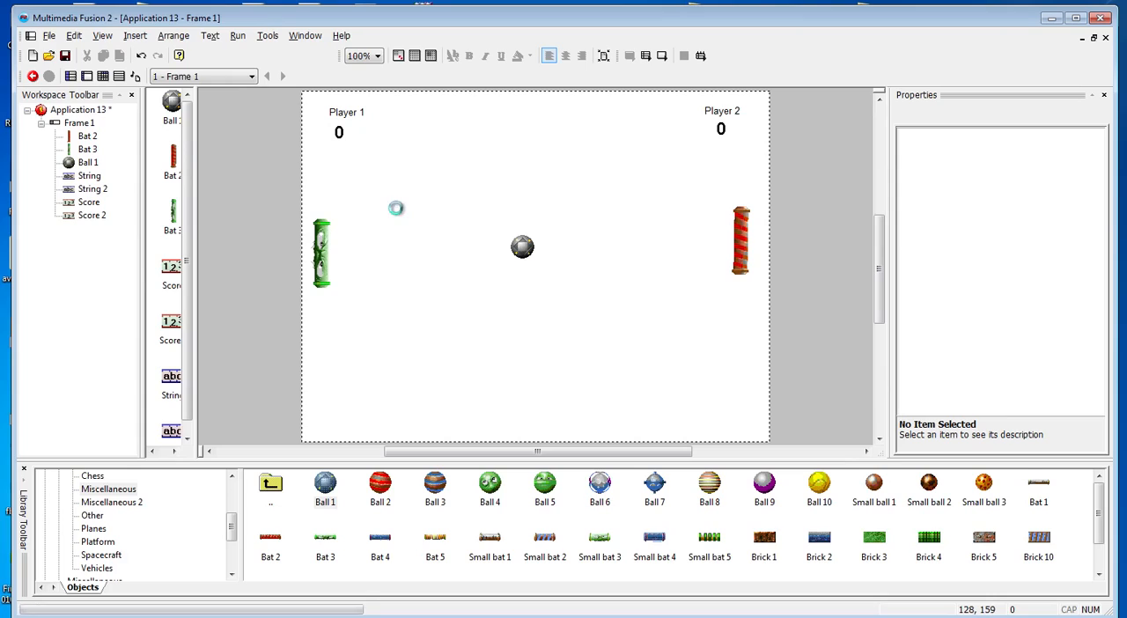
key("Down")
key("Up")
key("Down")
key("Up")
key("Down")
key("Up")
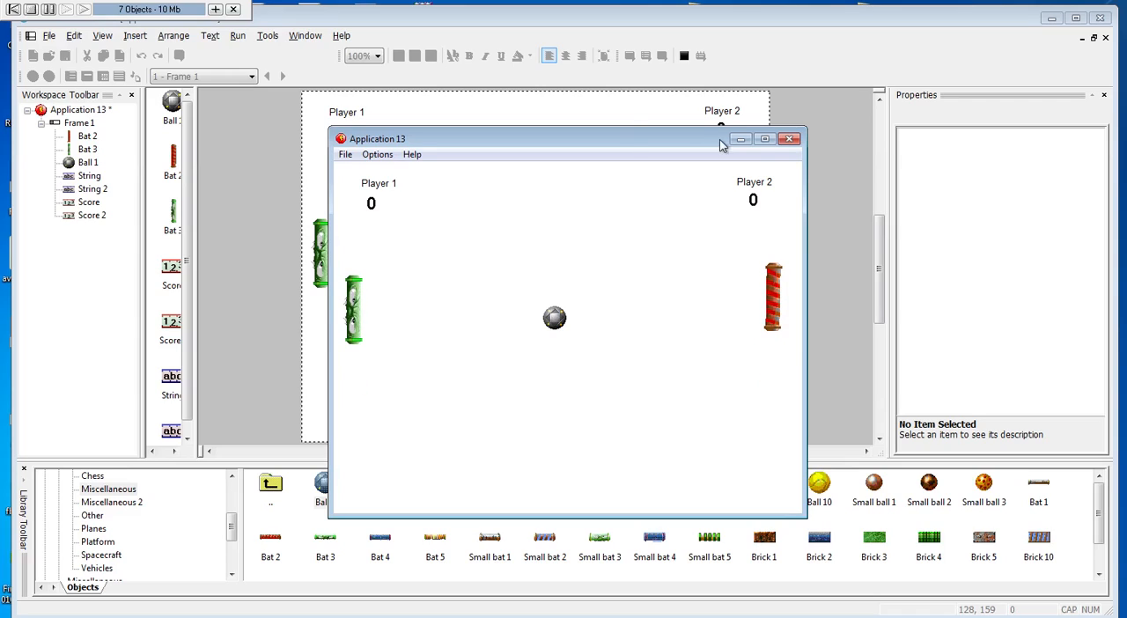
left_click(790, 139)
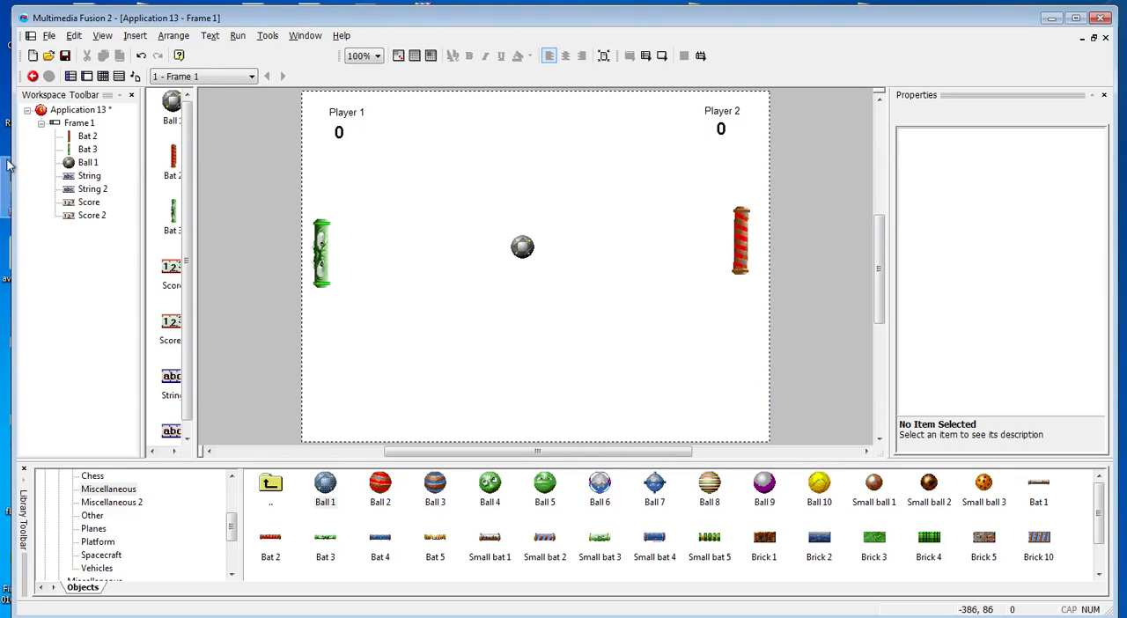
Look through the frame's and application's properties and set the initial number of lives to 3 in the application's runtime options
left_click(78, 123)
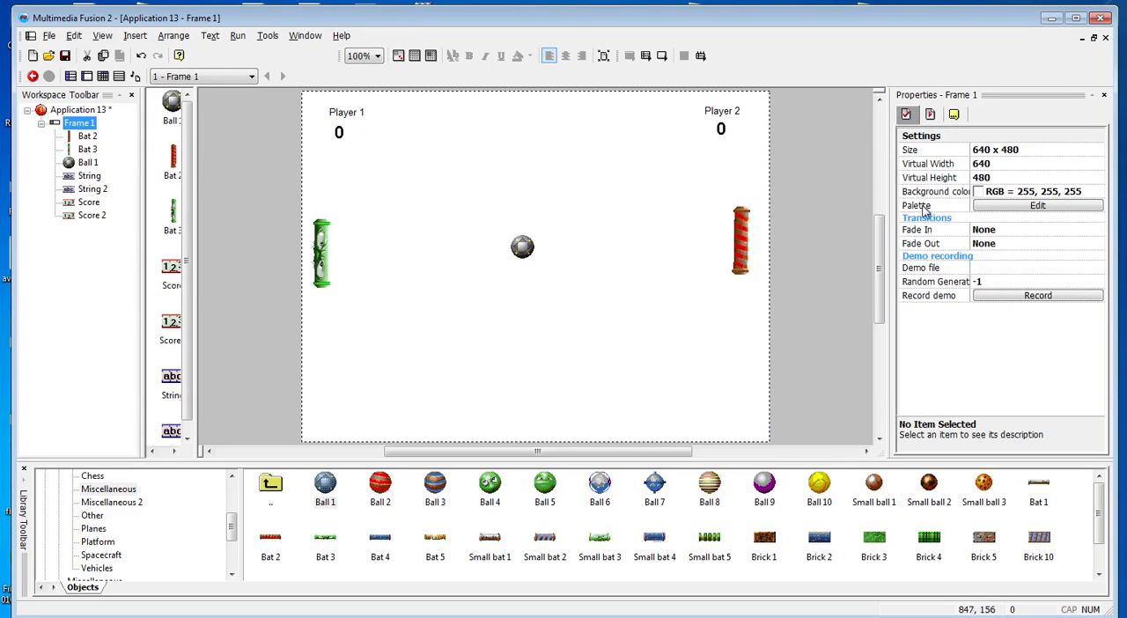
left_click(931, 116)
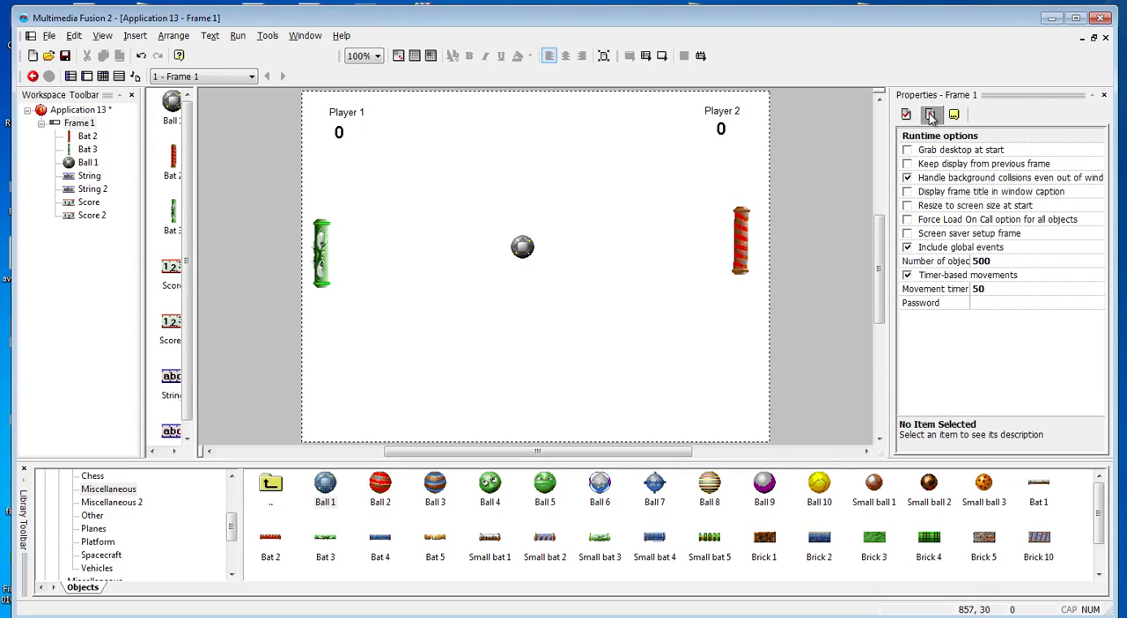
left_click(64, 113)
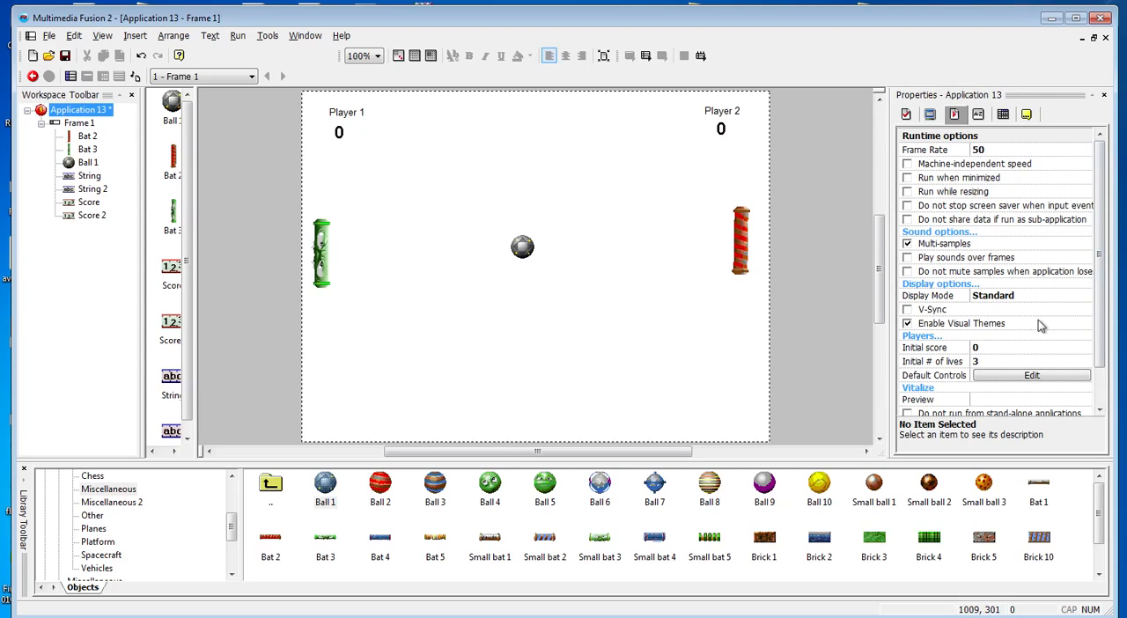
left_click(908, 116)
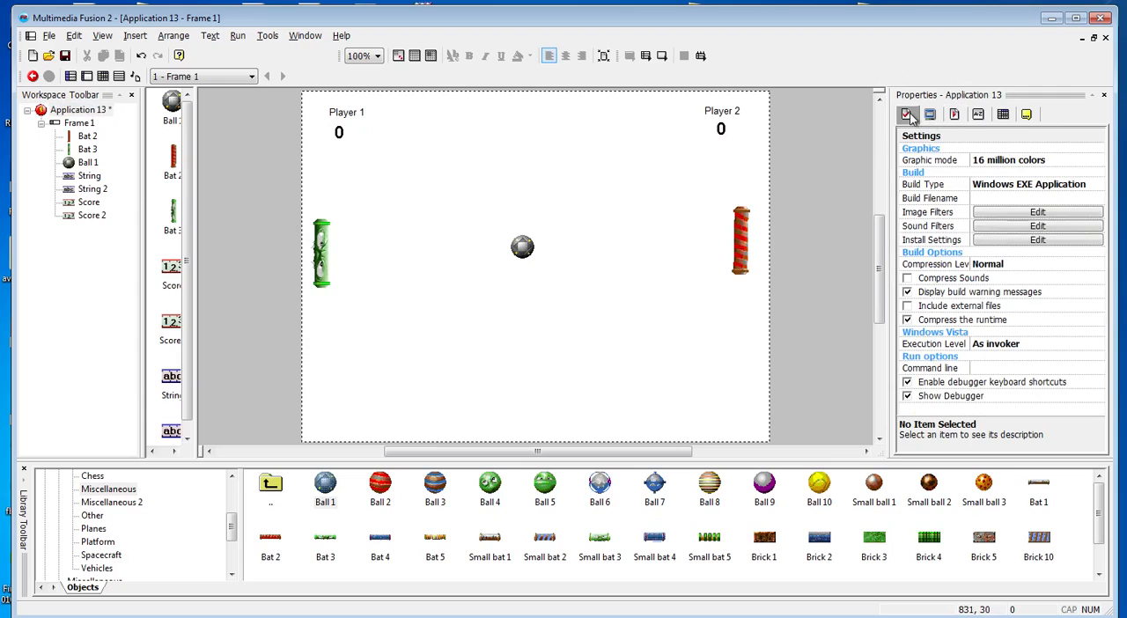
left_click(81, 110)
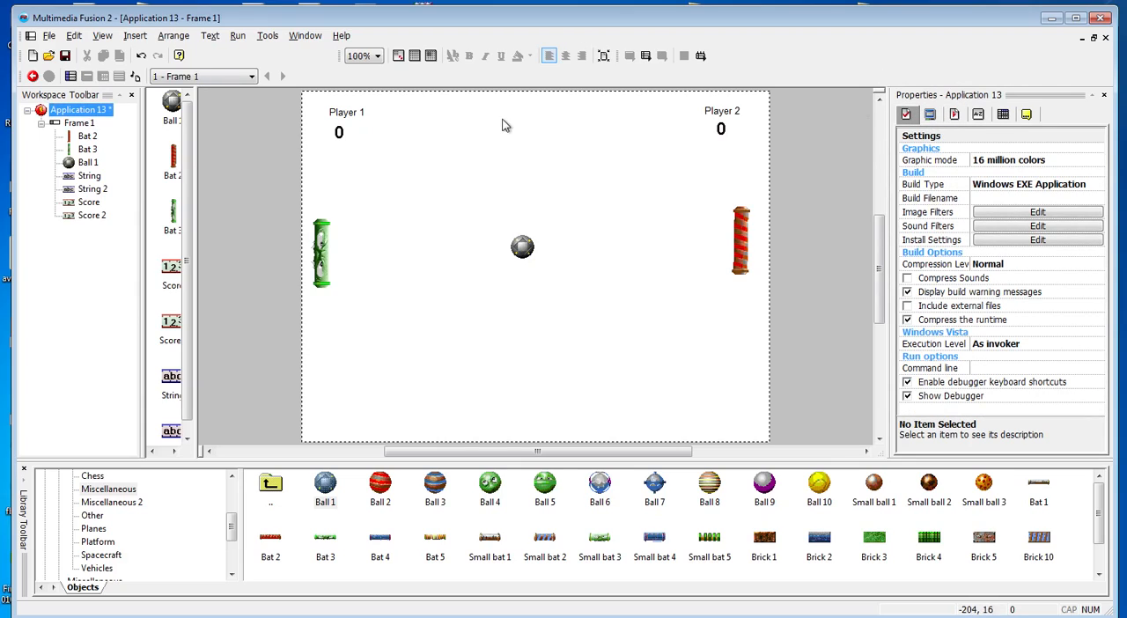
left_click(930, 114)
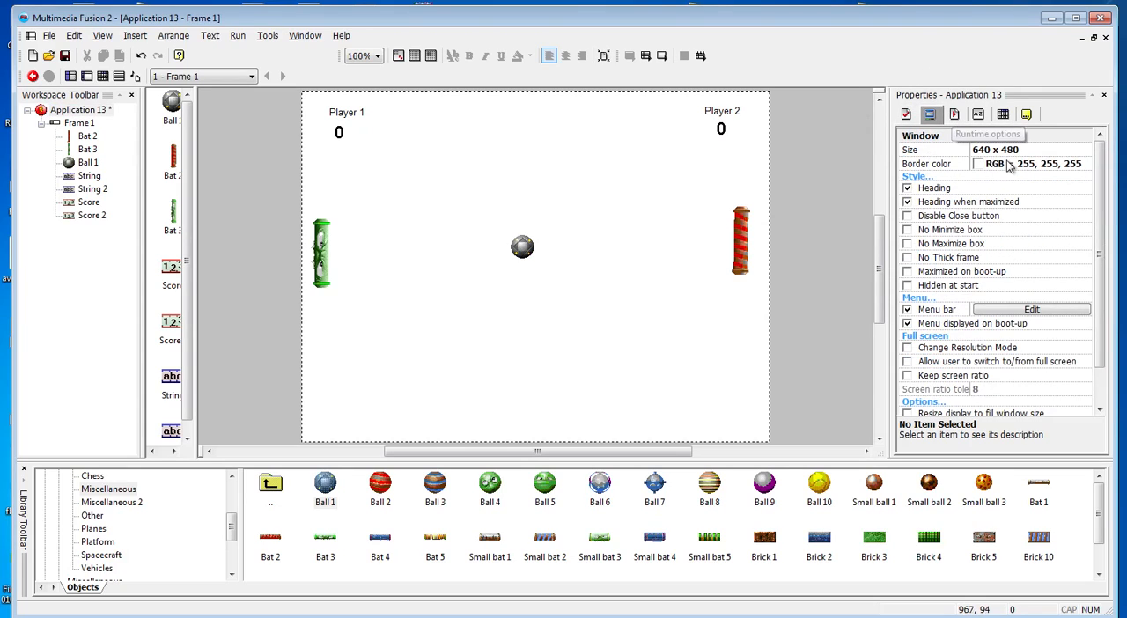
left_click(955, 116)
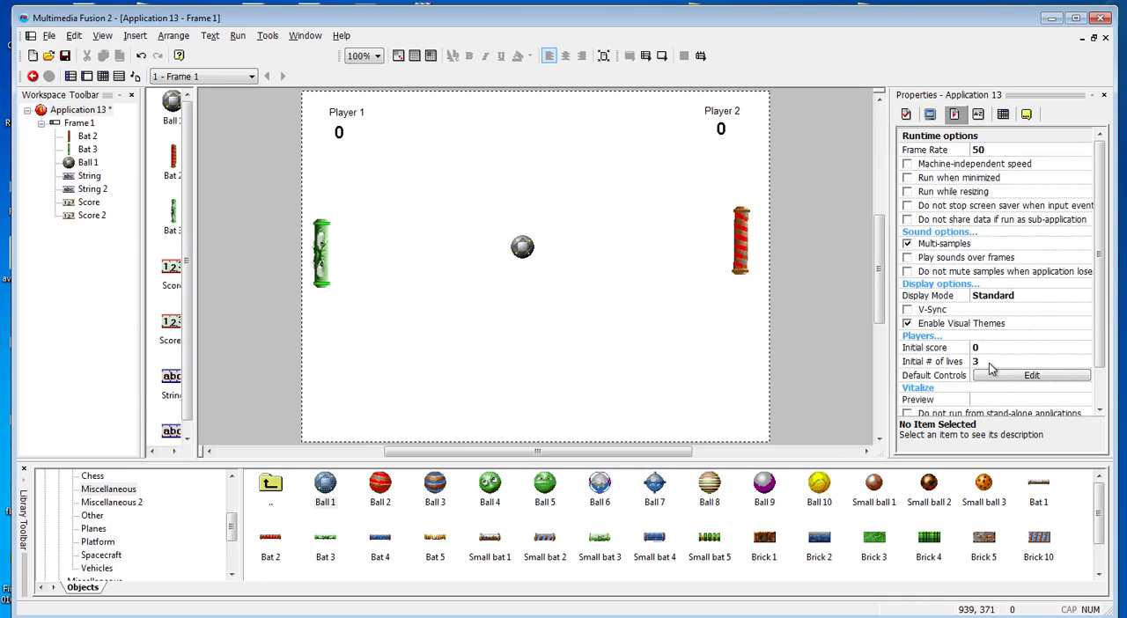
left_click(988, 362)
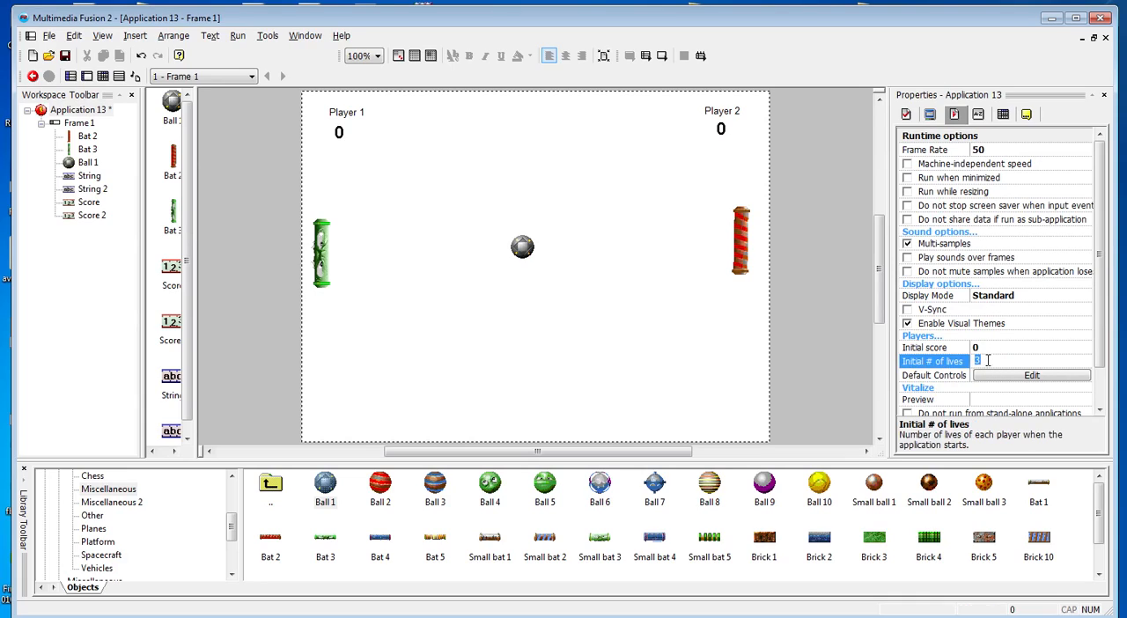
type("3")
Open the application's default player controls and check player 2's keyboard setup without changing it
left_click(1009, 379)
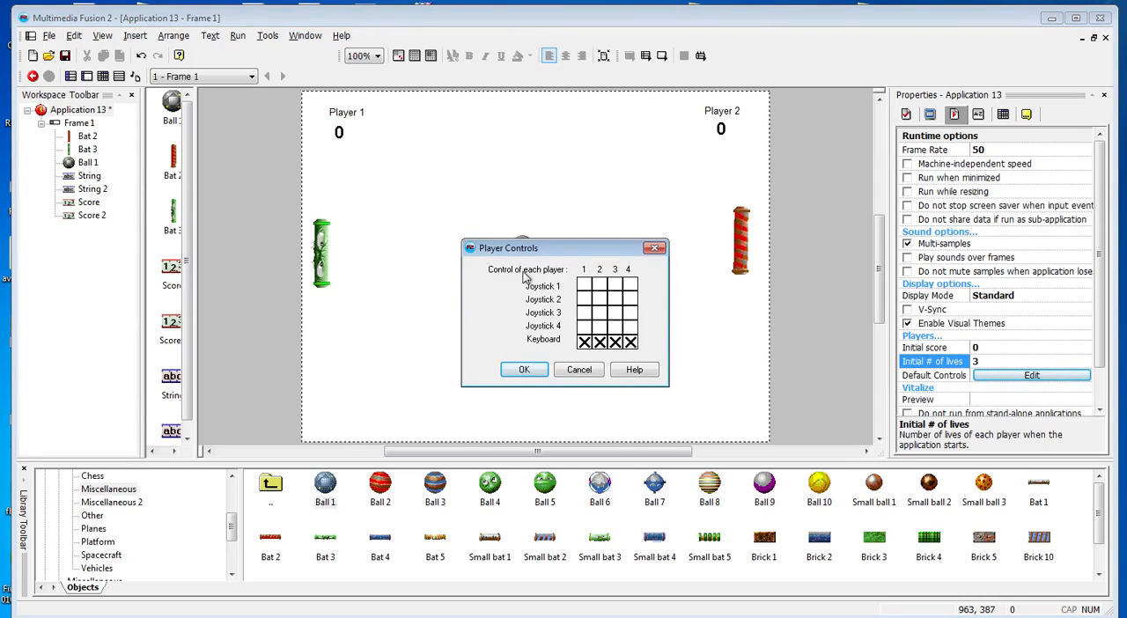
double_click(602, 345)
left_click(578, 400)
double_click(602, 343)
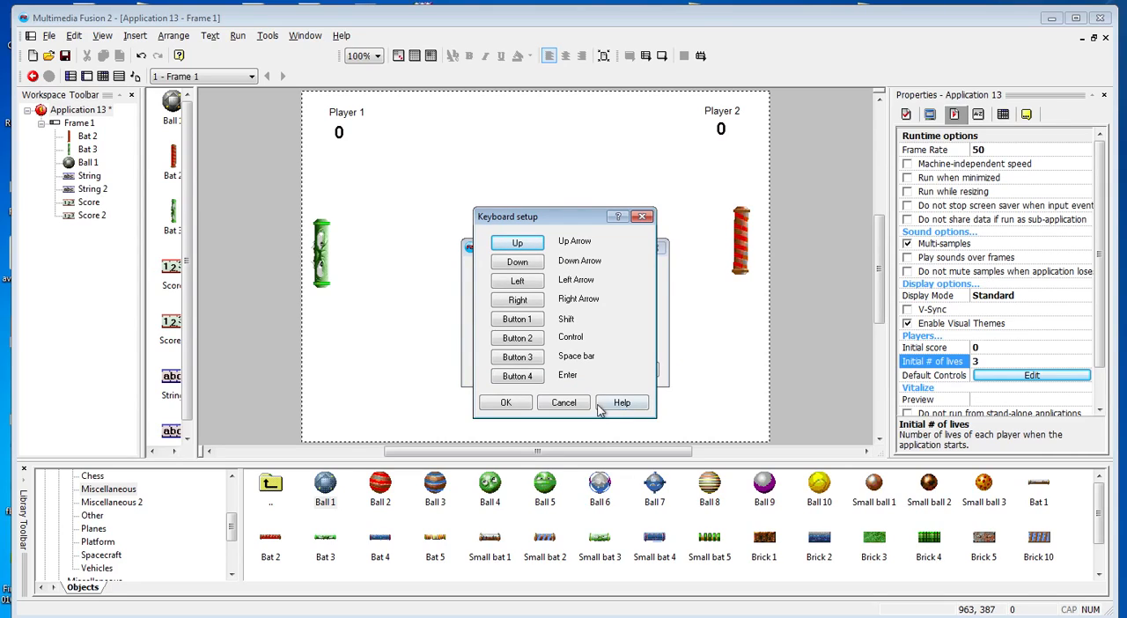
left_click(565, 403)
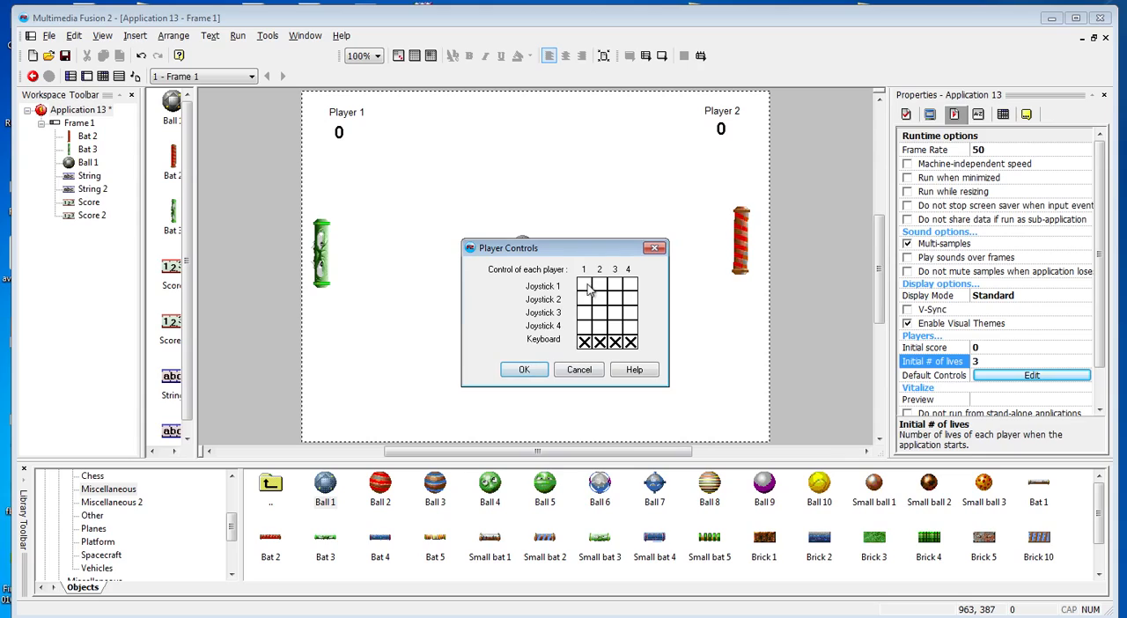
Assign W as player 1's up control and S as the down control in the keyboard setup, and accept the player controls
left_click(587, 344)
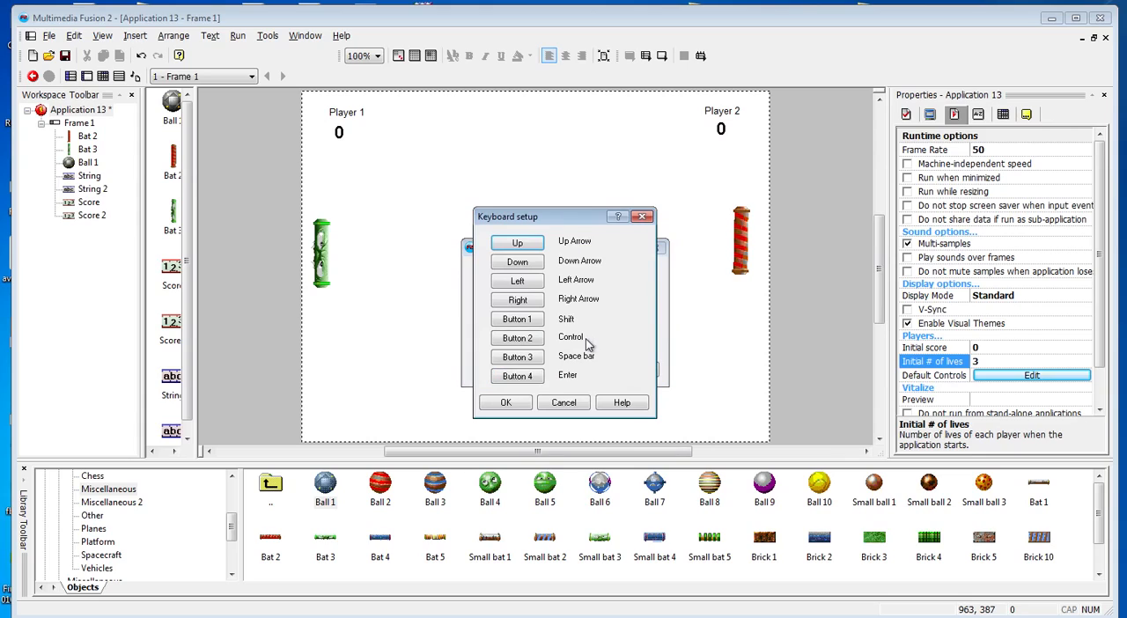
left_click(520, 246)
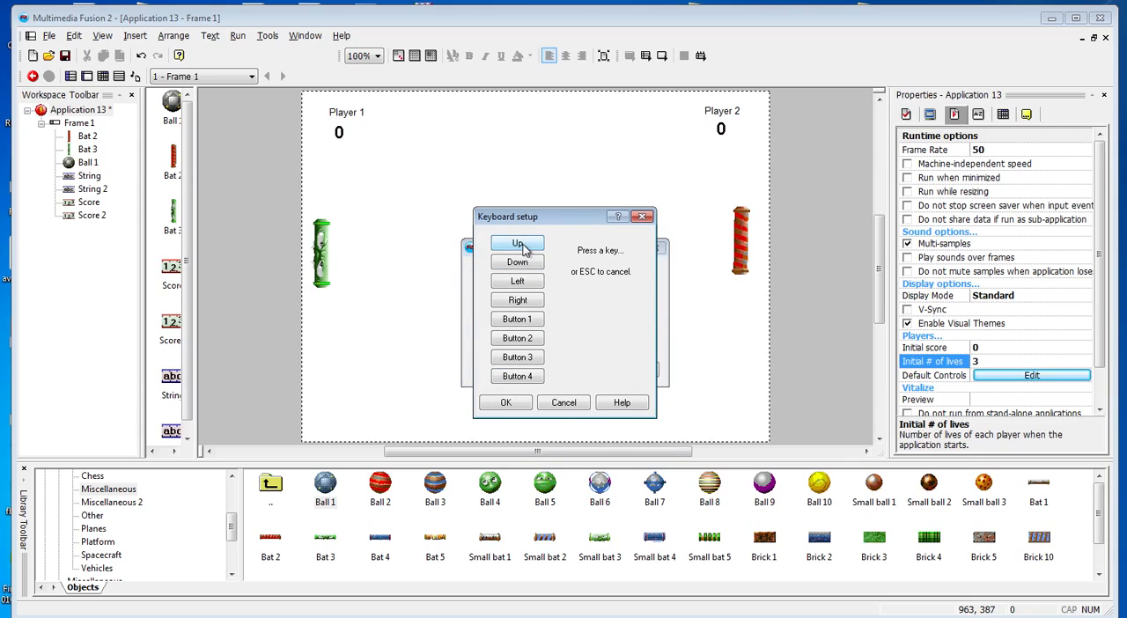
key("w")
left_click(519, 263)
key("a")
left_click(505, 403)
left_click(517, 374)
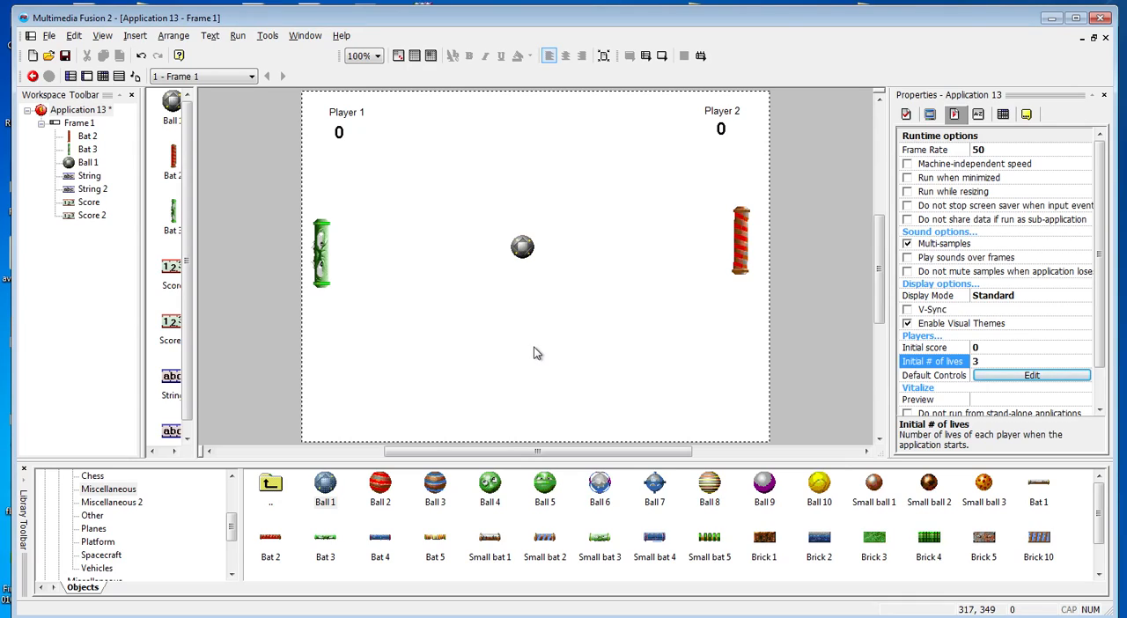
Run the application and test the red bat's up and down movement with player 2's controls
key("F8")
key("Up")
key("Down")
key("Up")
key("Down")
key("Up")
key("Down")
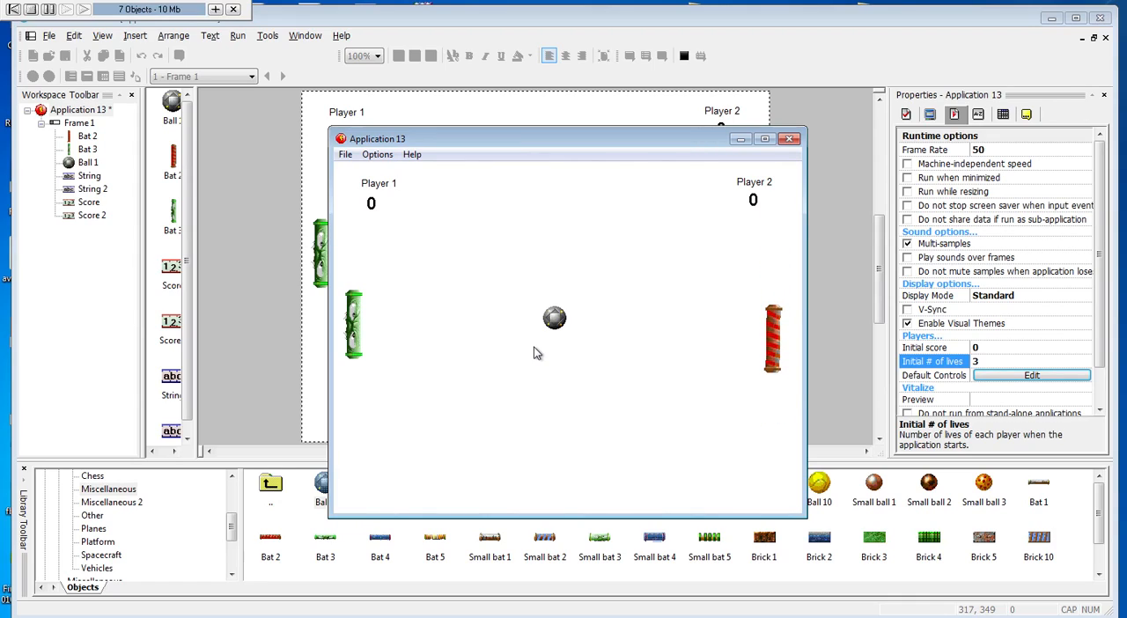
Test the green bat's up and down movement with player 1's W and S controls, and close the test window
key("w")
key("s")
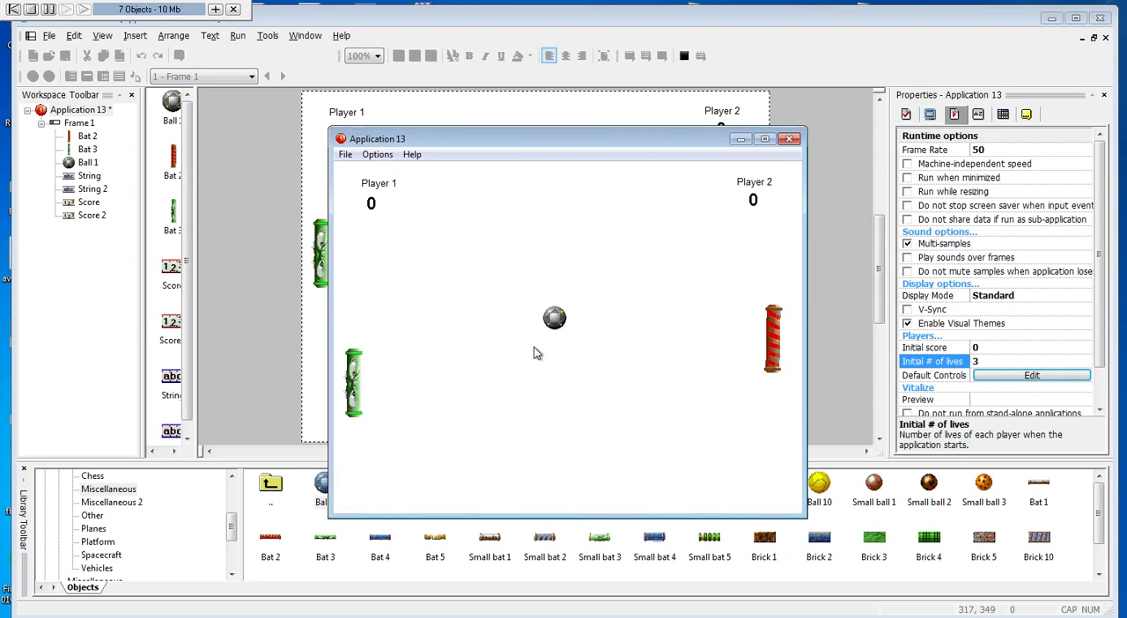
key("w")
key("s")
key("w")
key("w")
key("s")
key("w")
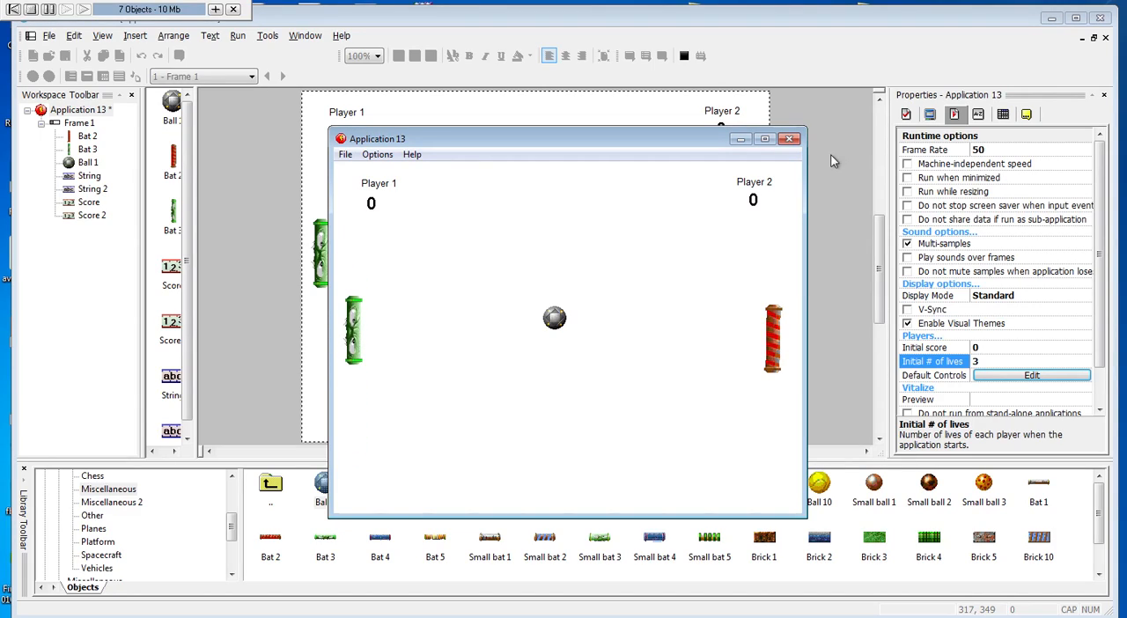
left_click(790, 139)
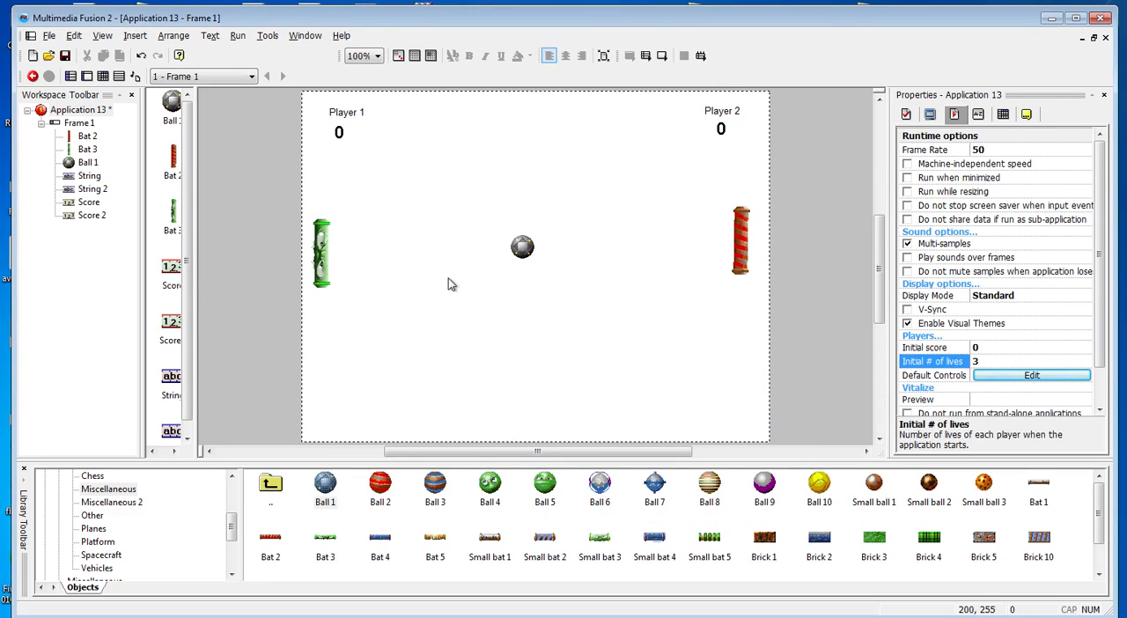
Set the ball's movement type to Bouncing Ball, and run the application briefly to test it
left_click(522, 246)
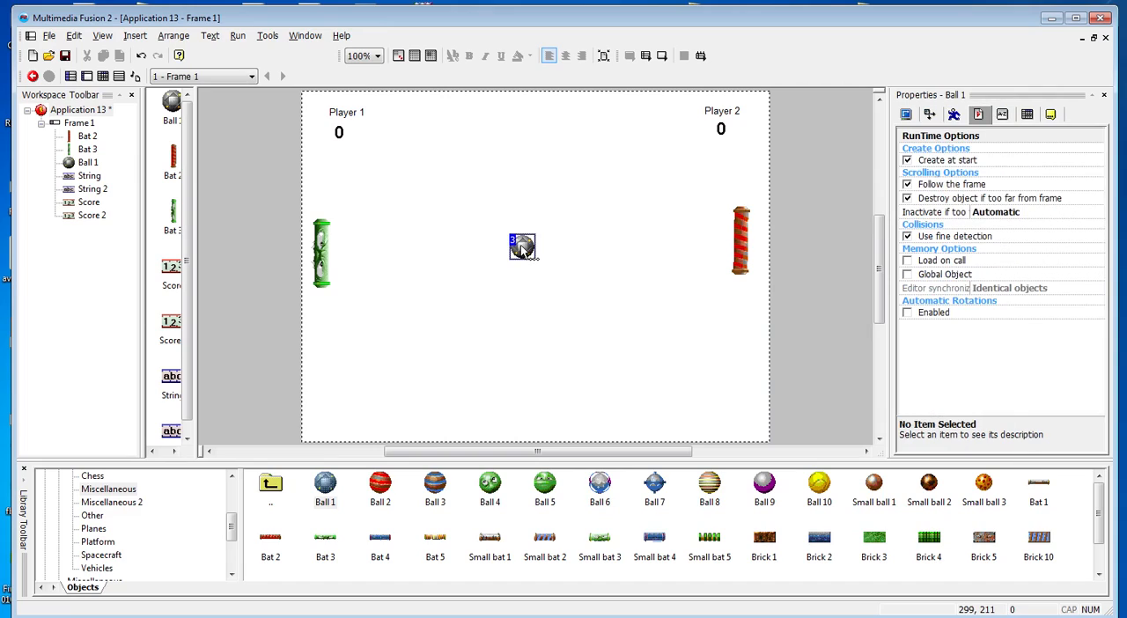
left_click(954, 114)
left_click(1003, 168)
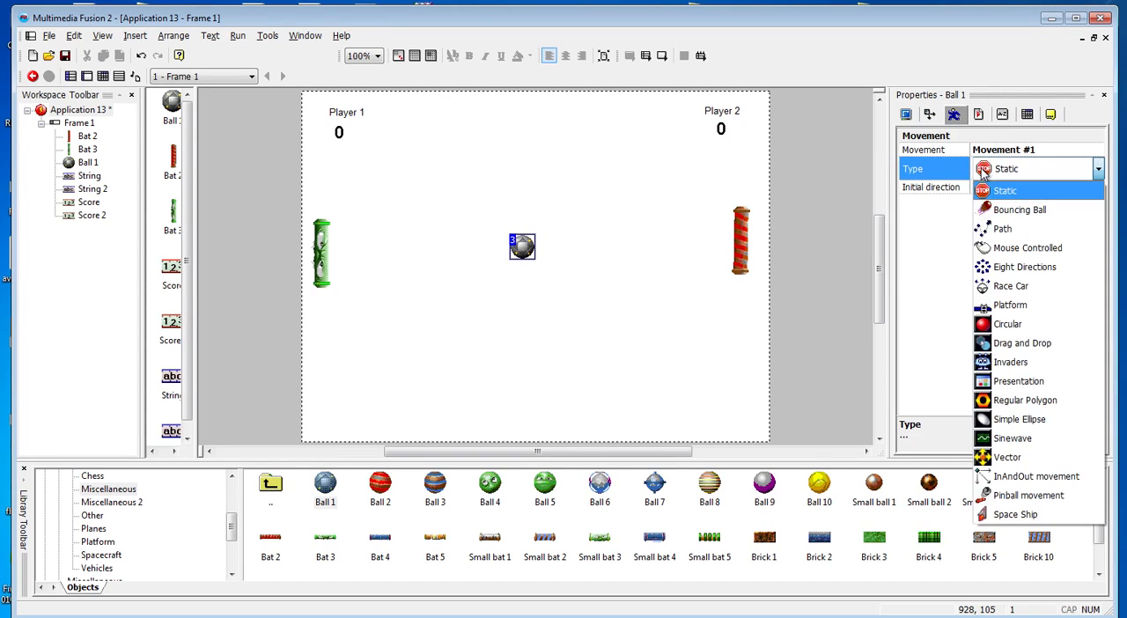
left_click(1013, 216)
left_click(414, 325)
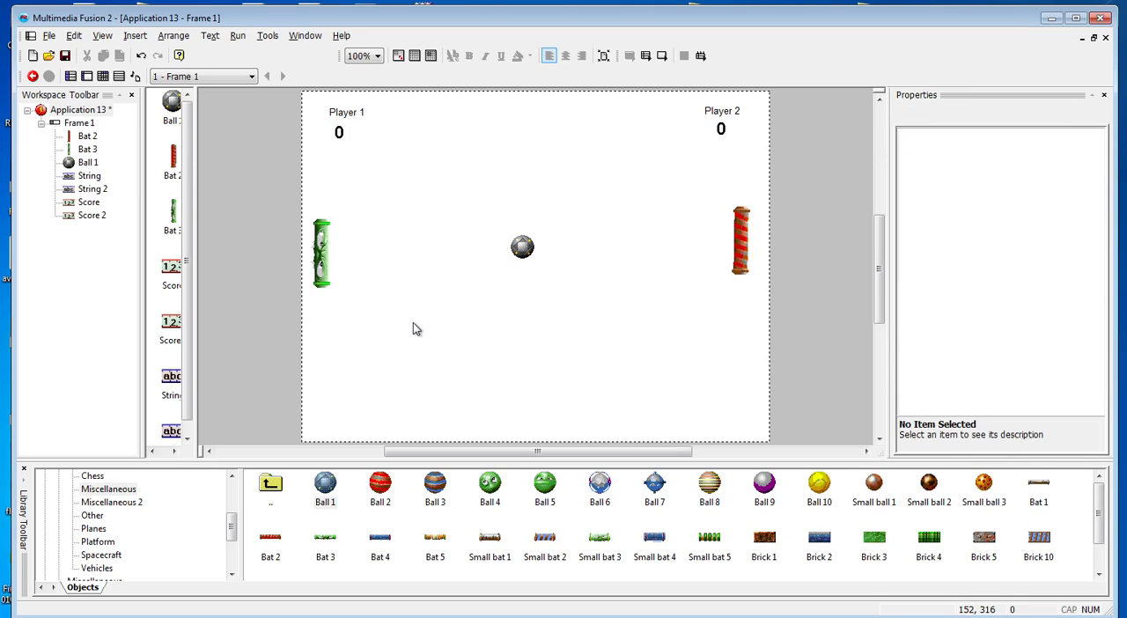
key("F8")
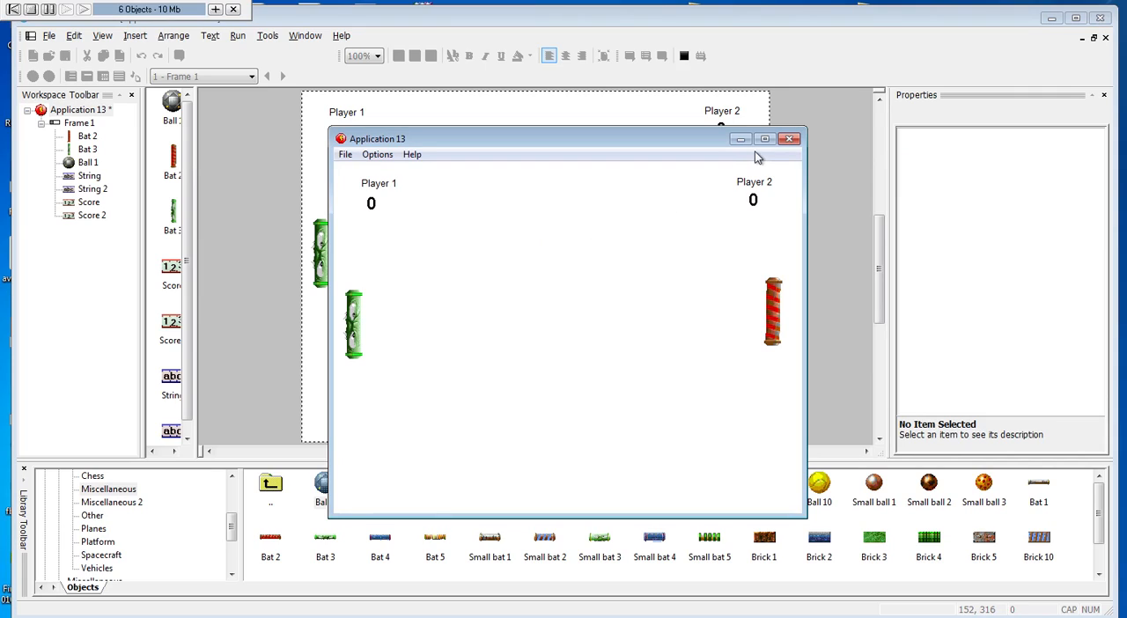
left_click(789, 139)
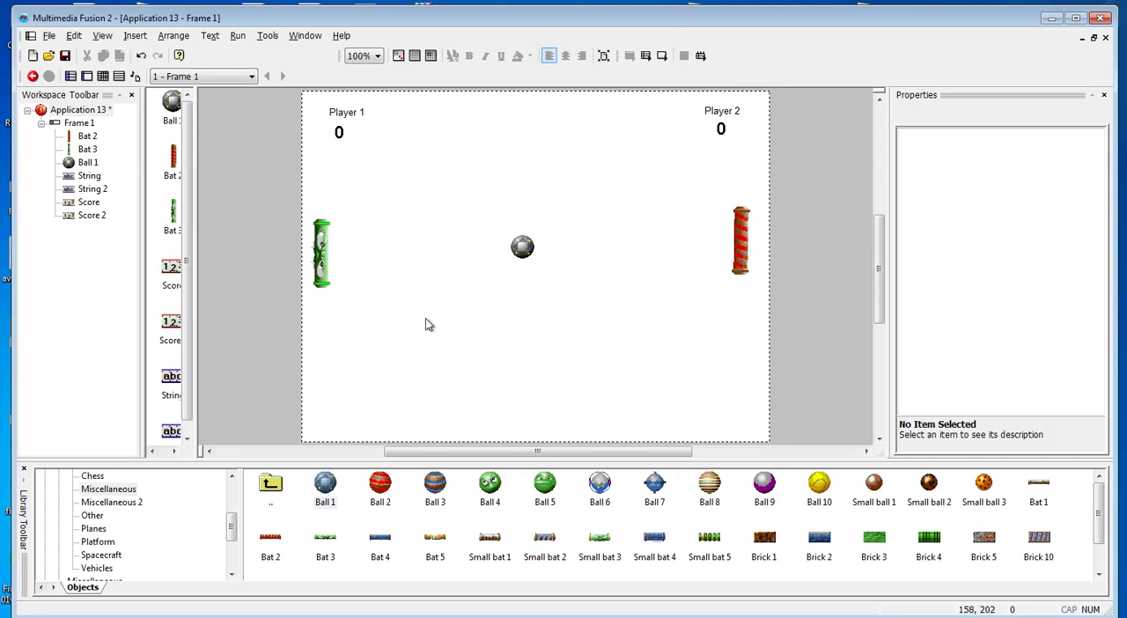
Move the red bat closer to the frame's right edge and the green bat closer to its left edge
left_click(744, 251)
left_click_drag(745, 251, 761, 251)
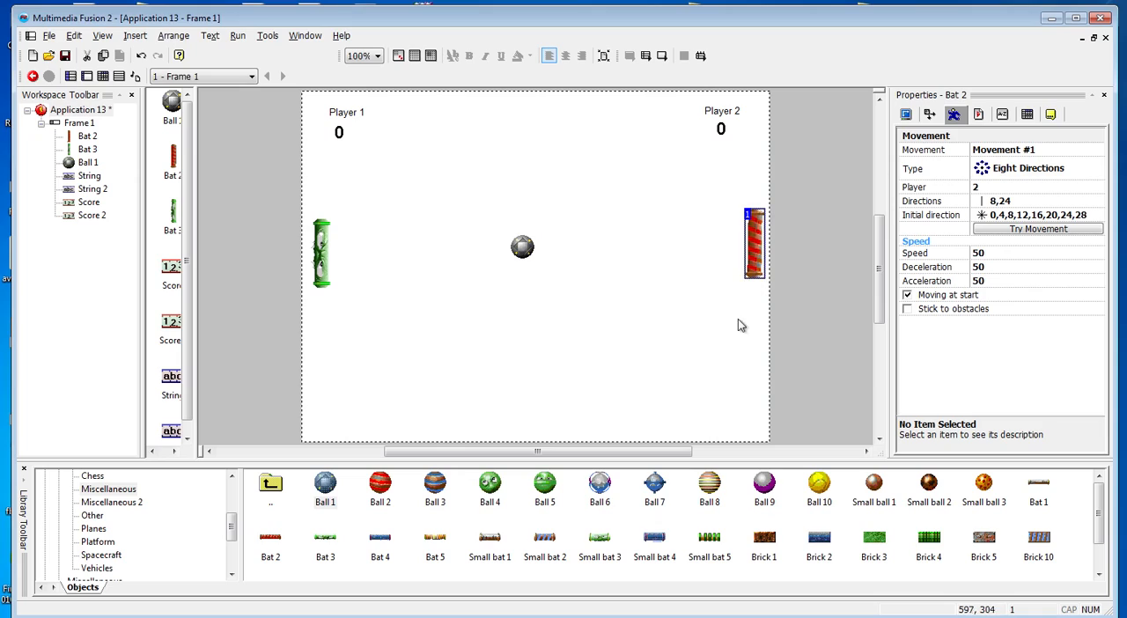
left_click(323, 259)
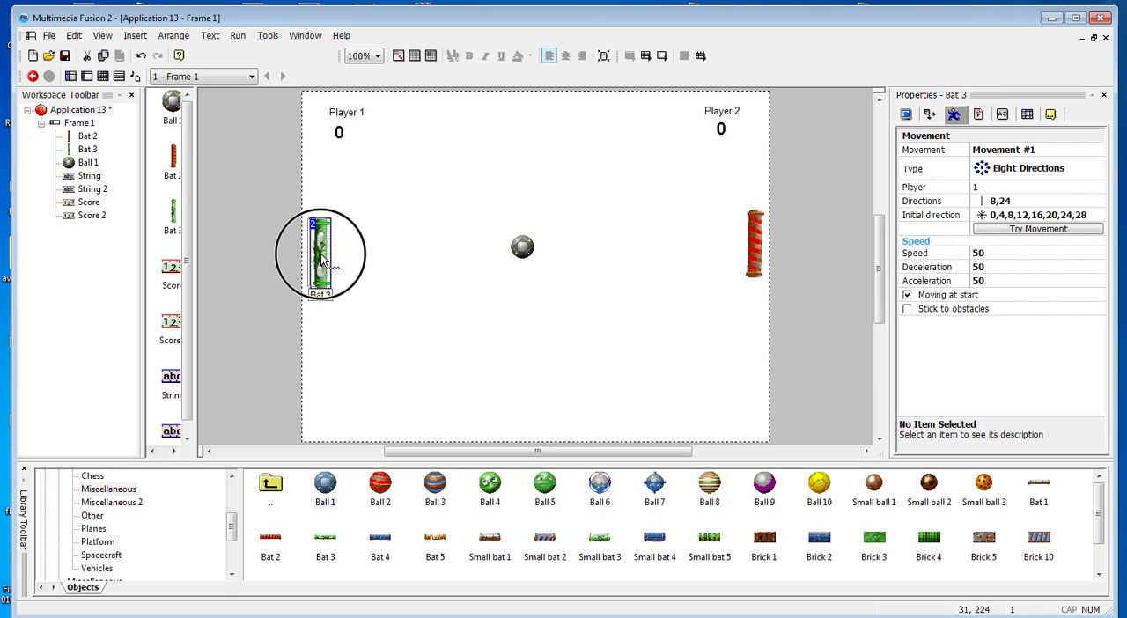
left_click_drag(322, 258, 318, 259)
left_click(505, 332)
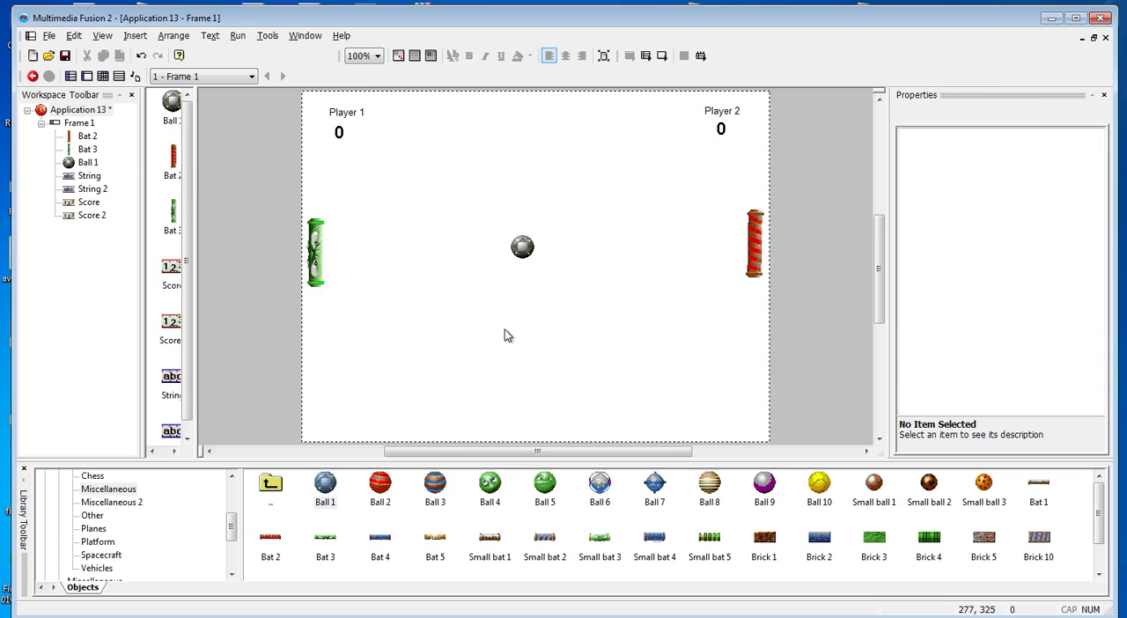
Add a condition in the event editor that tests when Ball 1 leaves the play area at the top or bottom
key("ctrl+e")
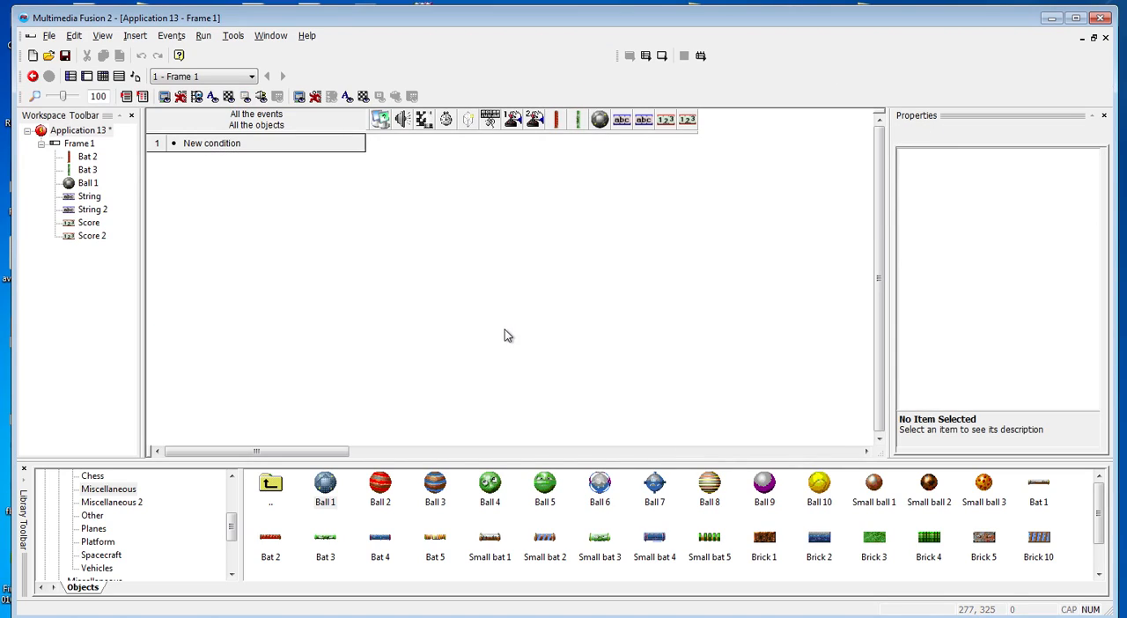
left_click(223, 146)
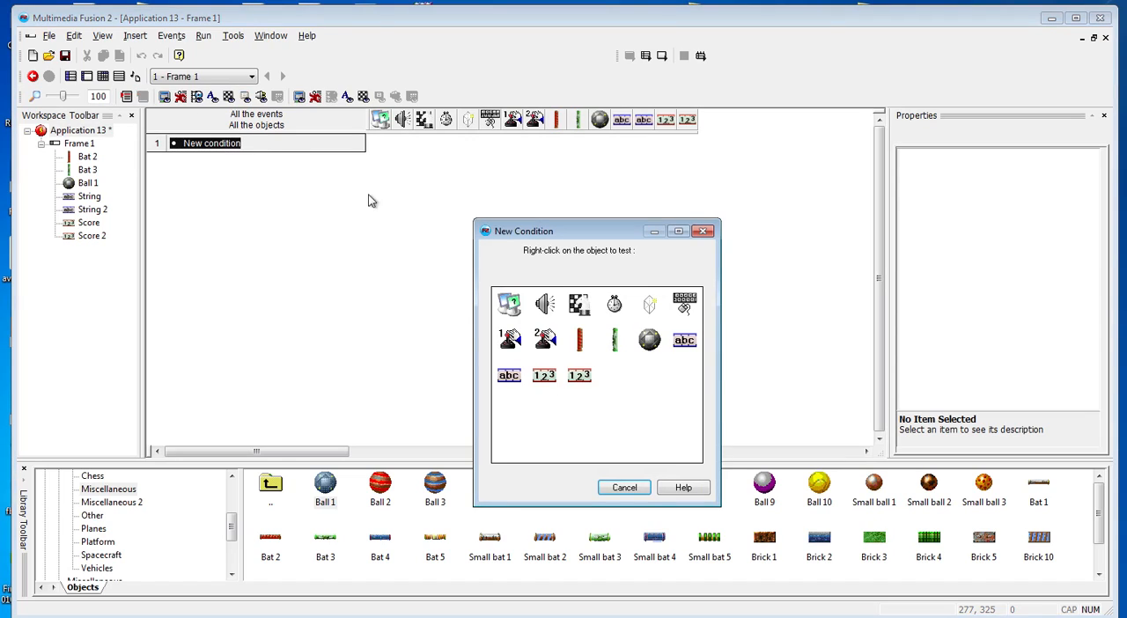
right_click(648, 344)
mouse_move(687, 381)
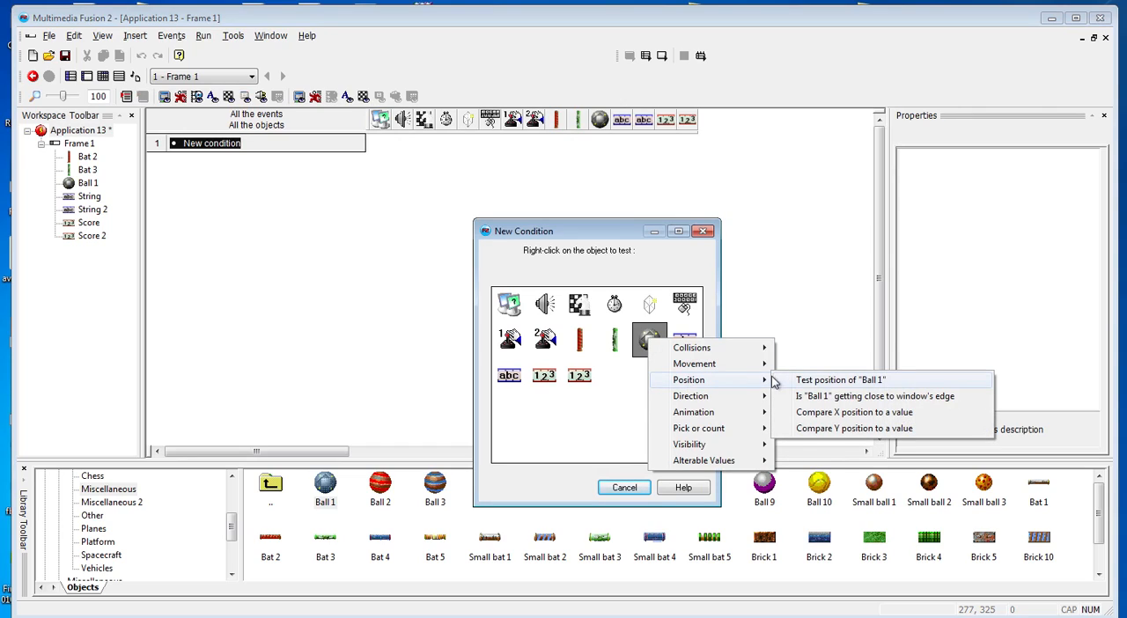
left_click(506, 395)
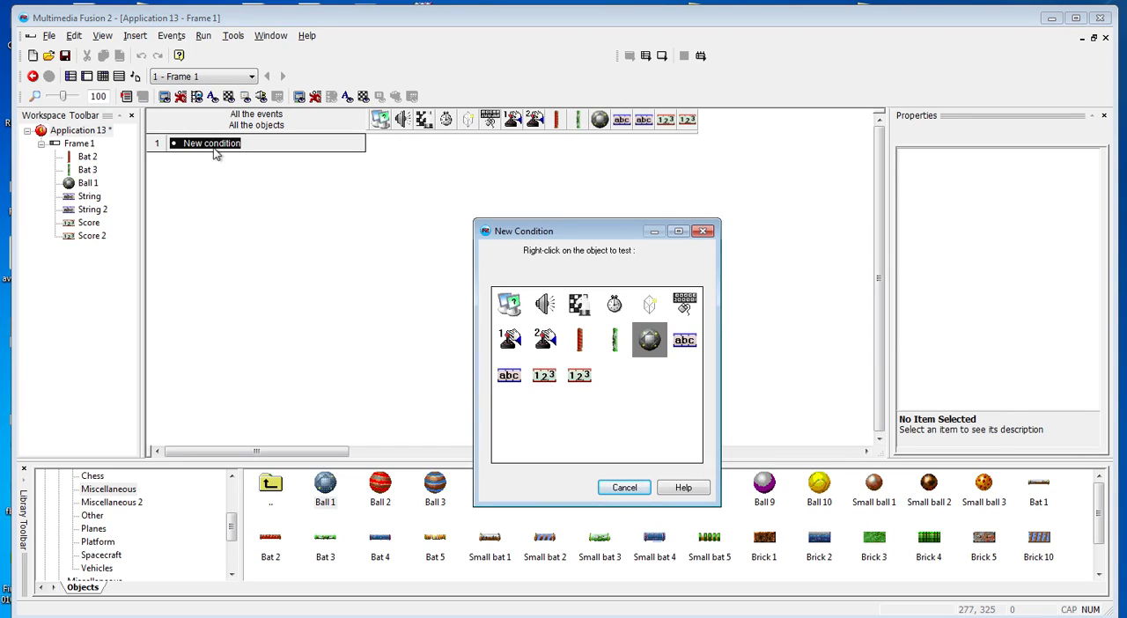
right_click(649, 340)
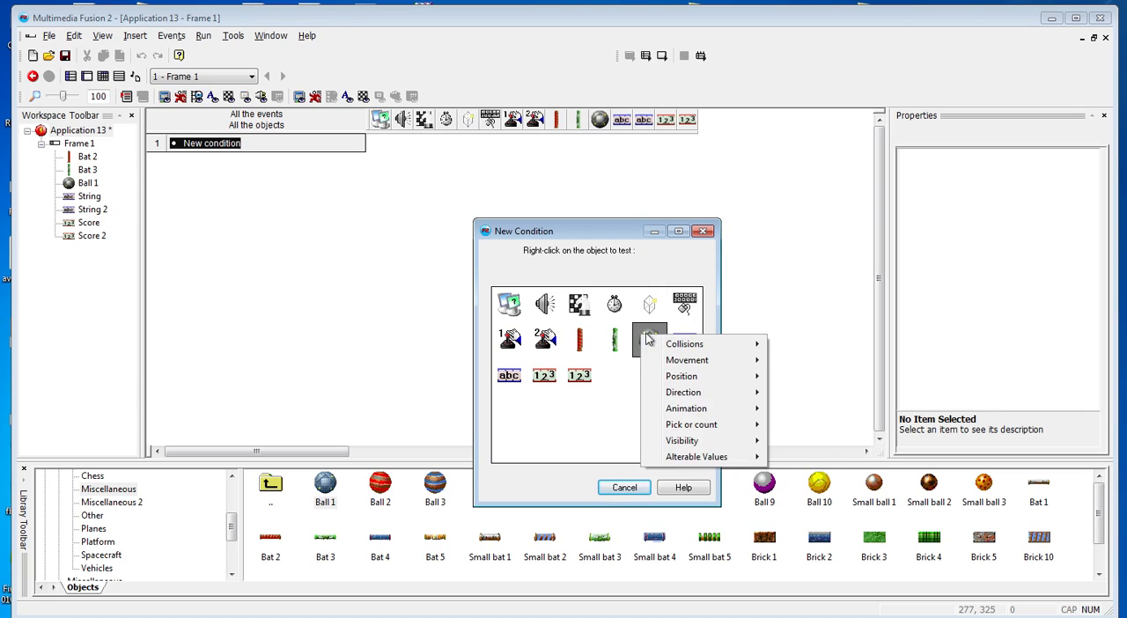
mouse_move(680, 375)
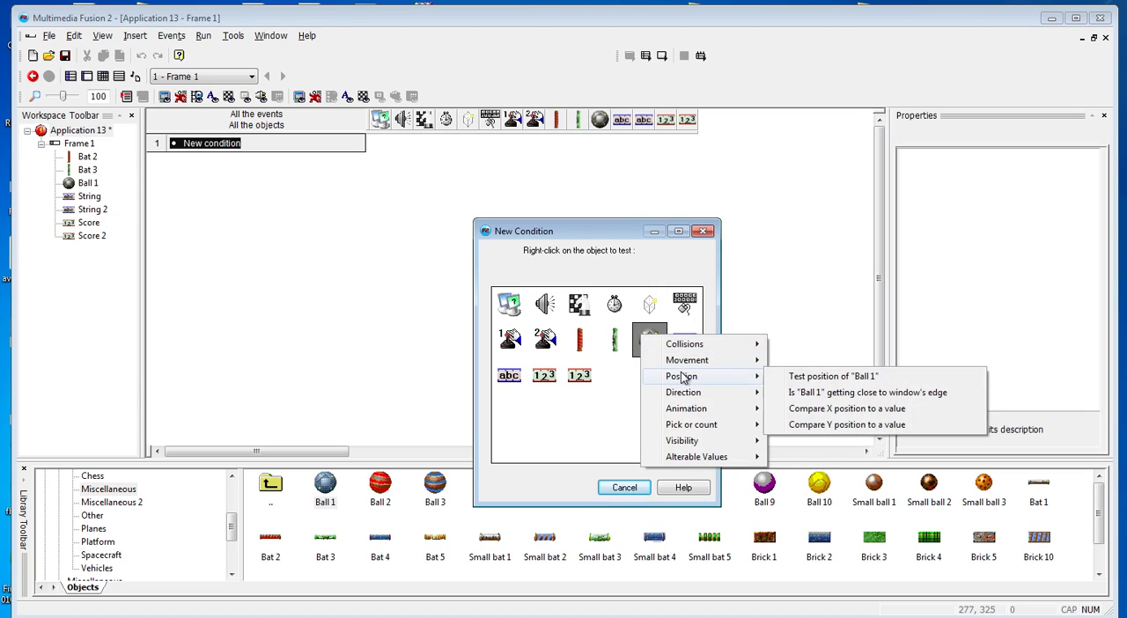
left_click(805, 378)
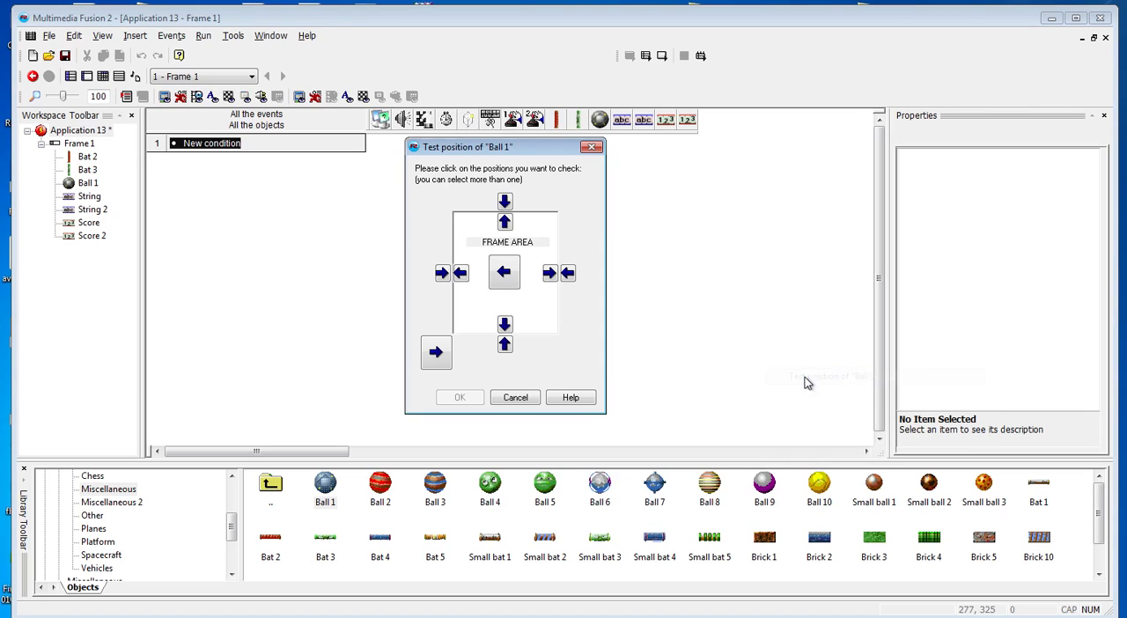
left_click(506, 226)
left_click(512, 282)
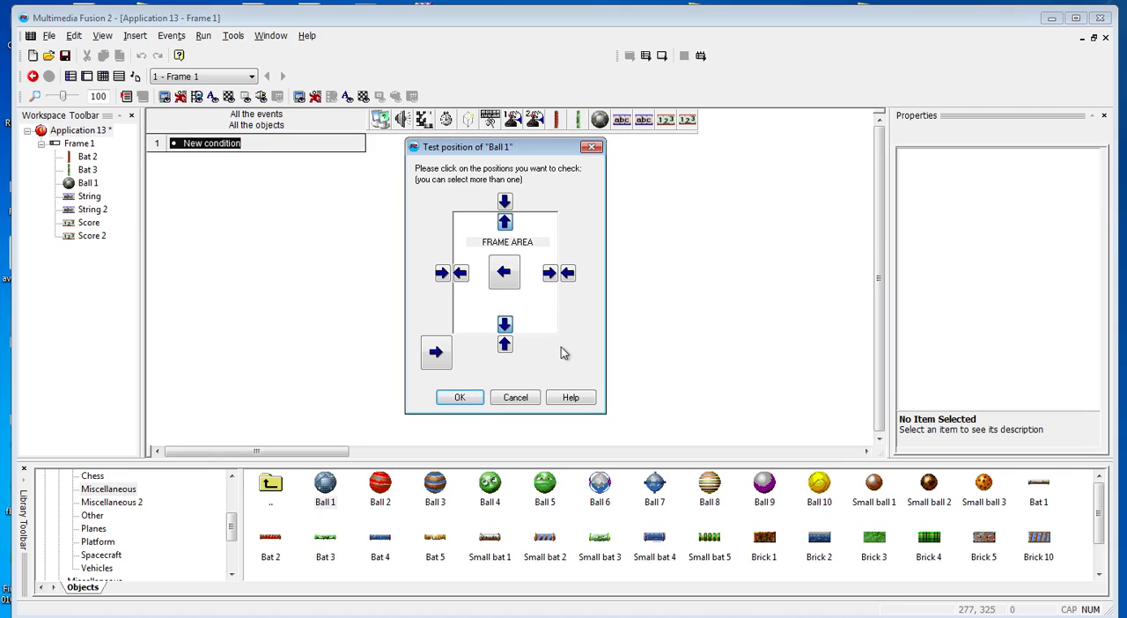
left_click(461, 397)
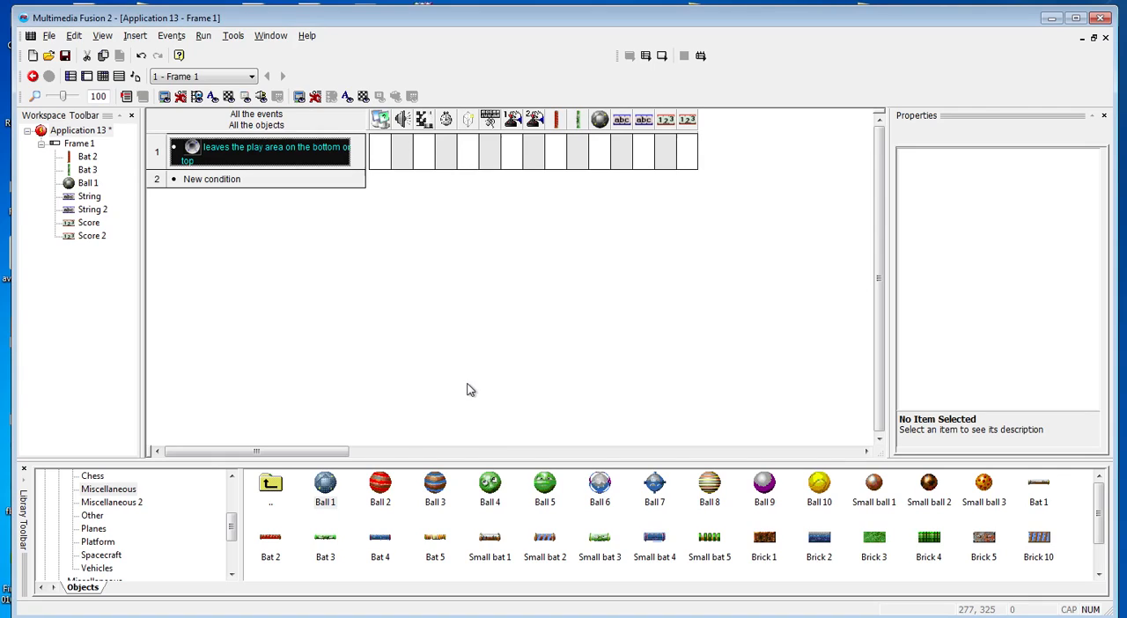
Add a Bounce movement action for Ball 1 to the event where it leaves the play area at the bottom or top
left_click(599, 150)
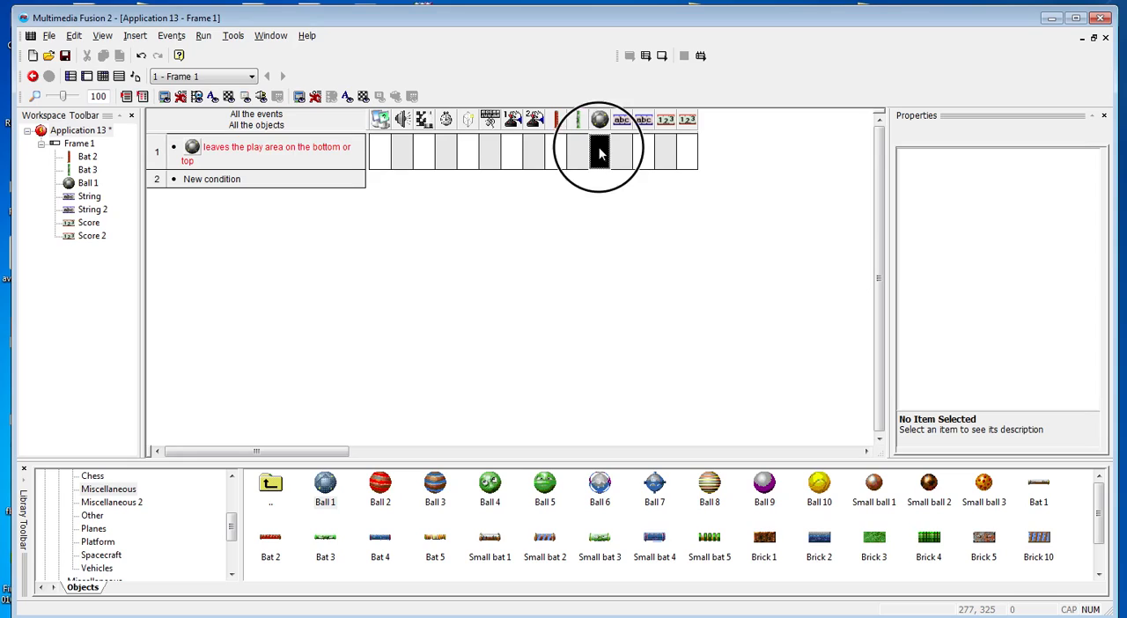
mouse_move(664, 159)
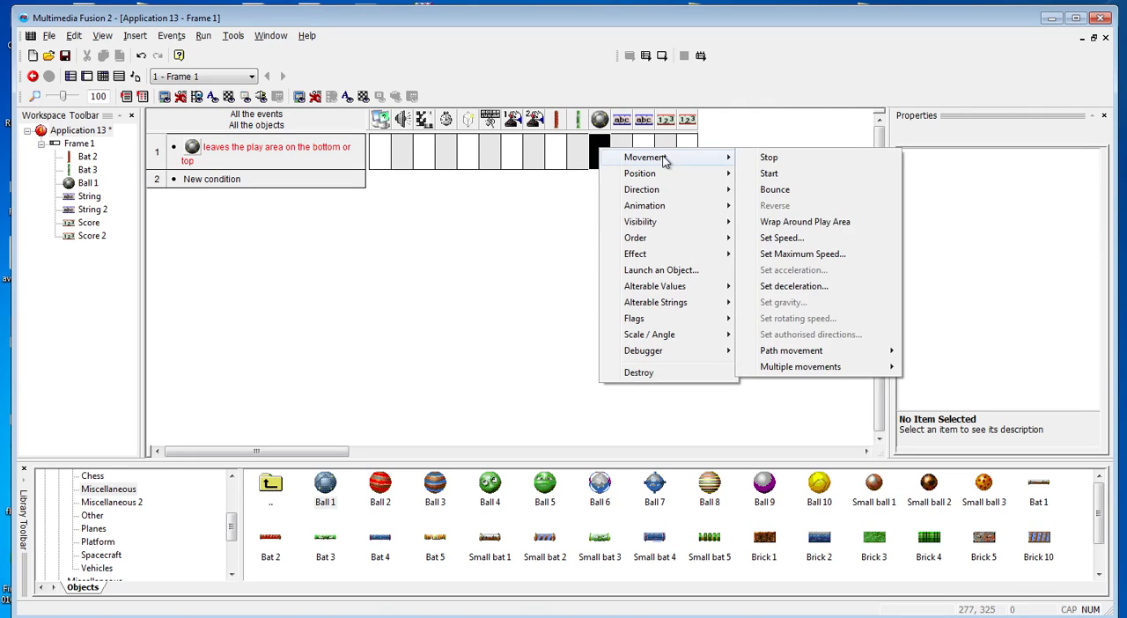
left_click(770, 191)
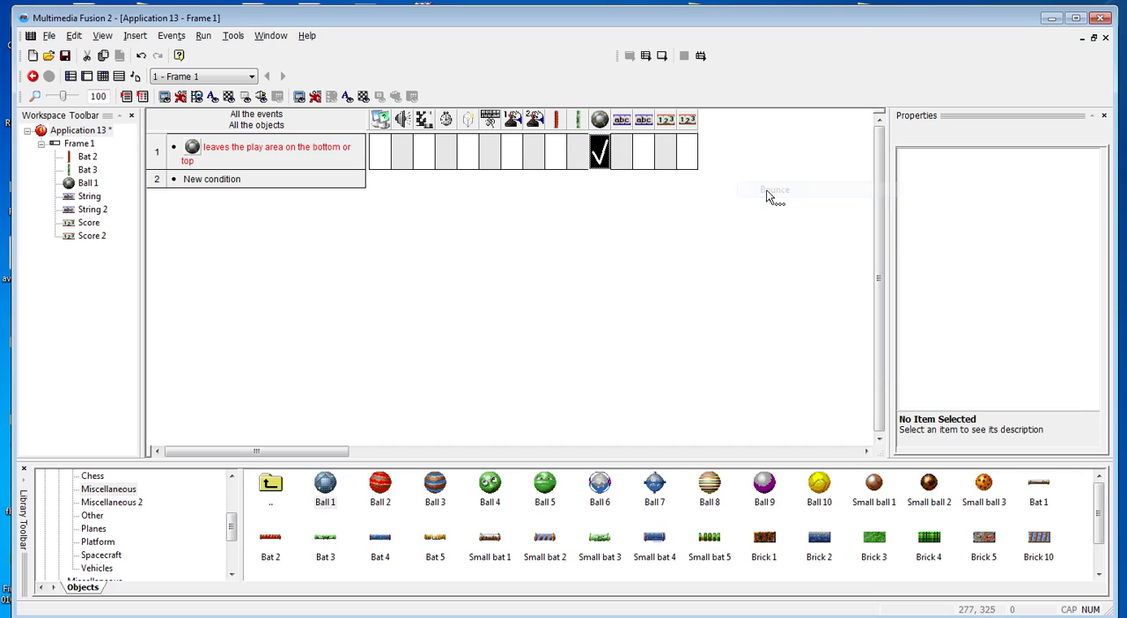
Run the application to test the ball against the frame edges while moving the red bat up and down, and close the test window
key("F8")
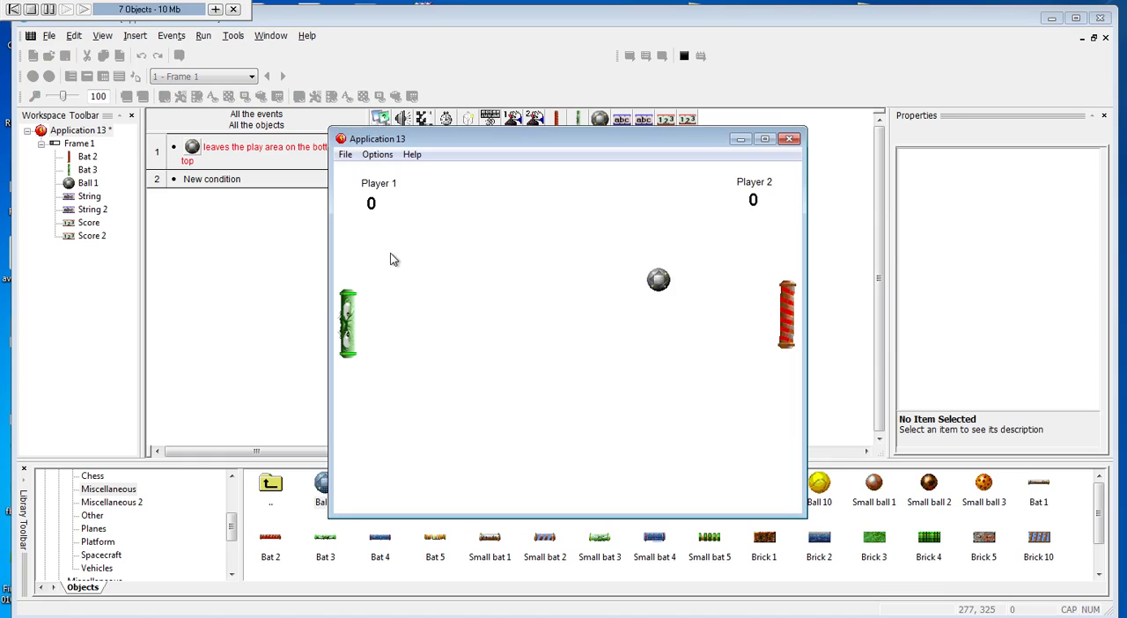
key("Down")
key("Up")
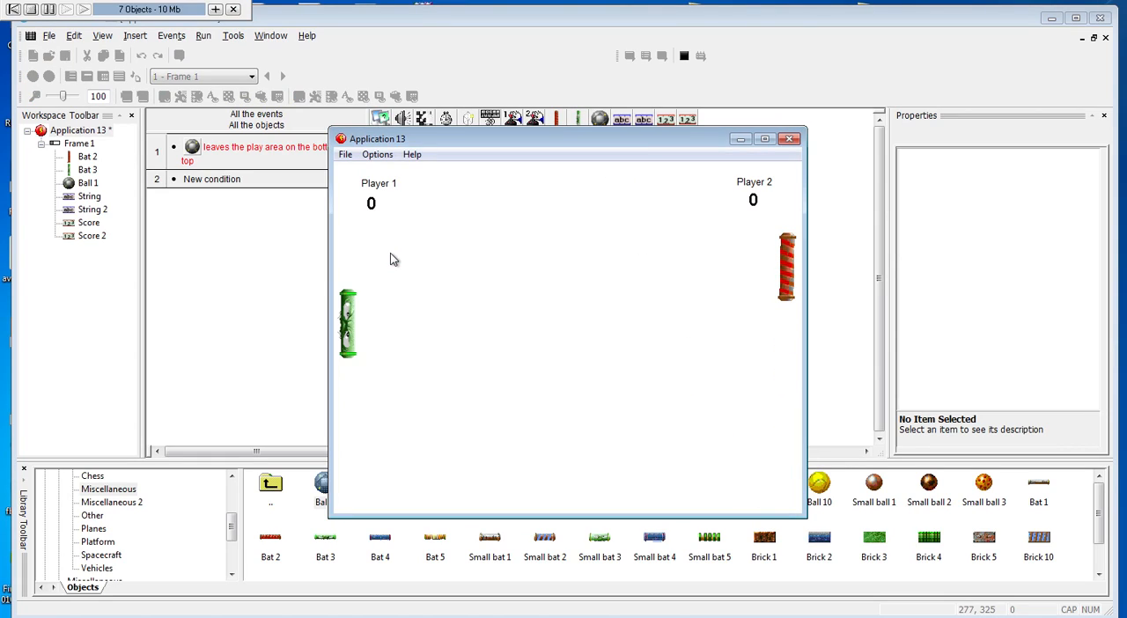
key("Down")
key("Down")
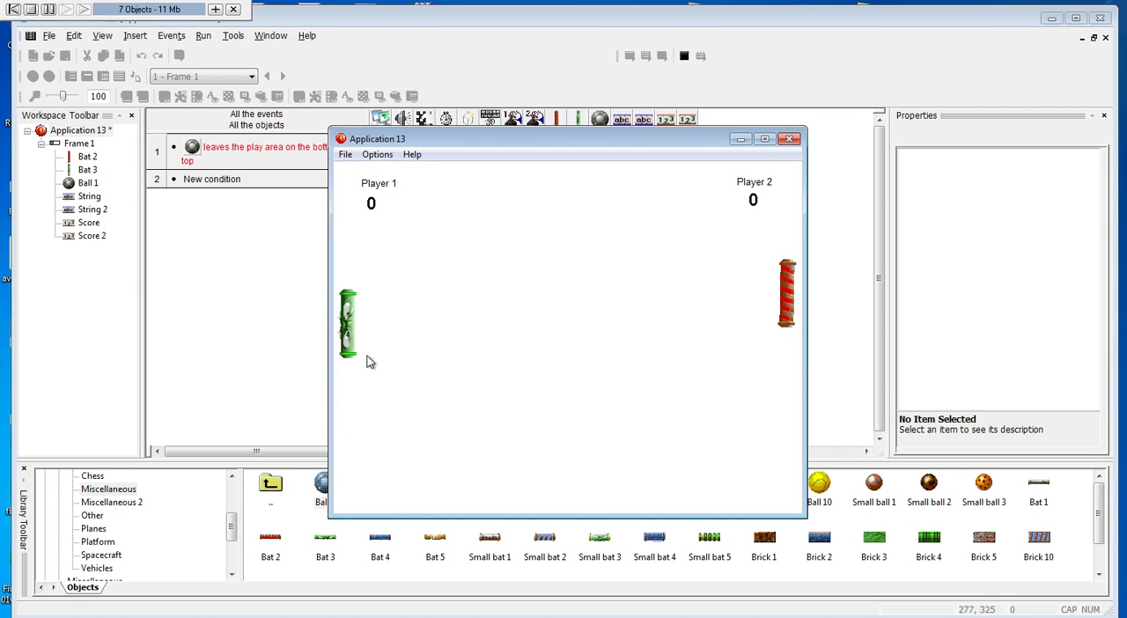
left_click(791, 141)
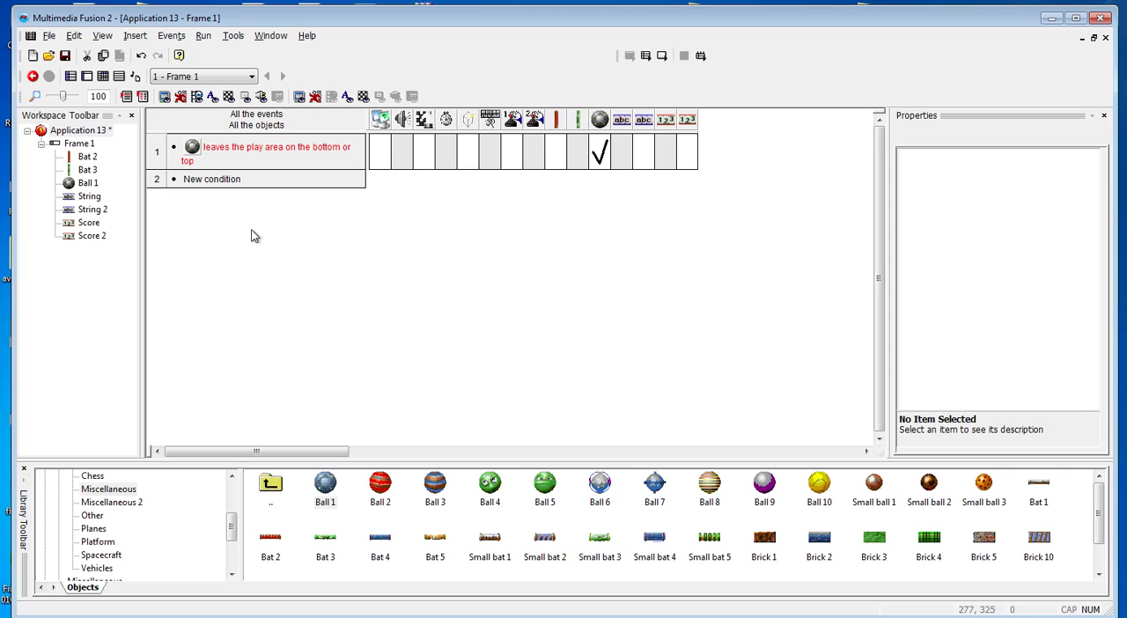
key("ctrl+m")
left_click(232, 180)
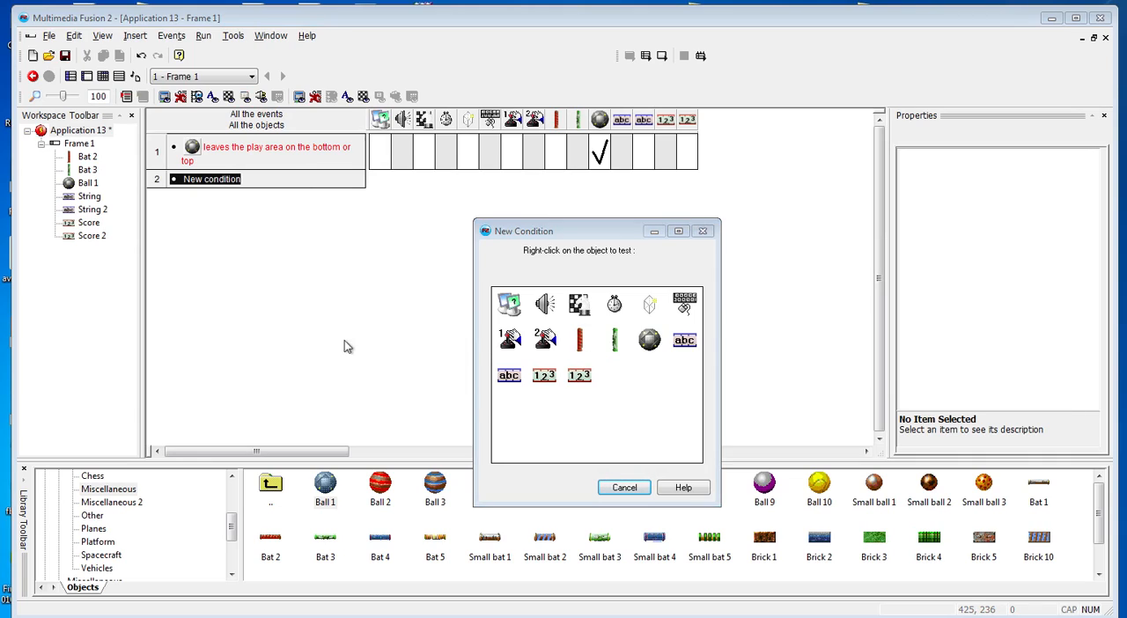
left_click(627, 489)
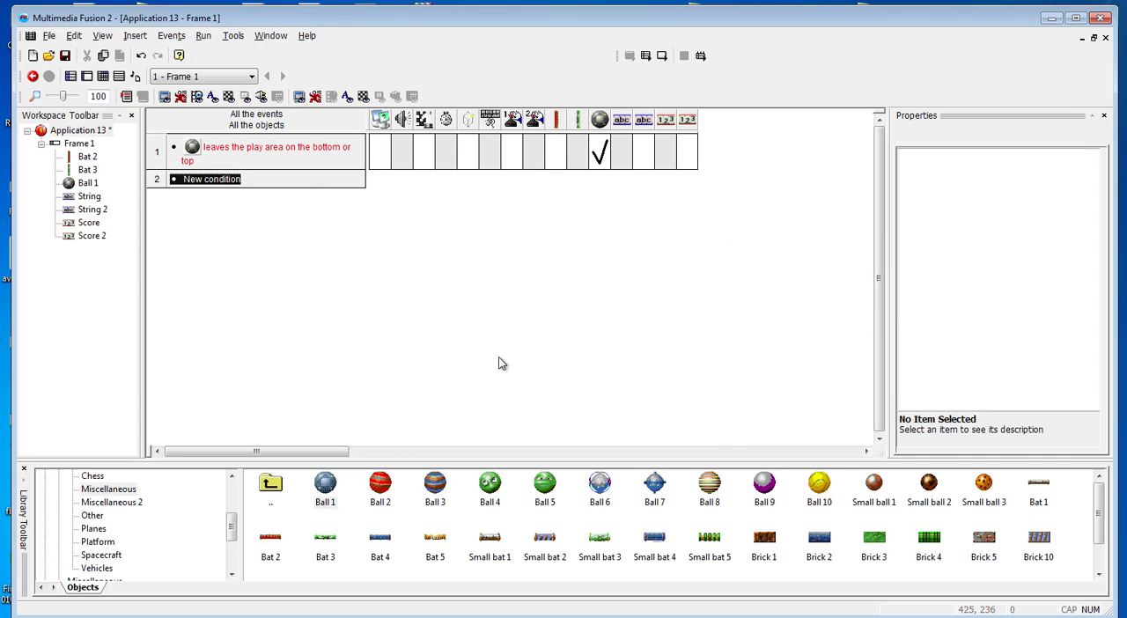
key("ctrl+m")
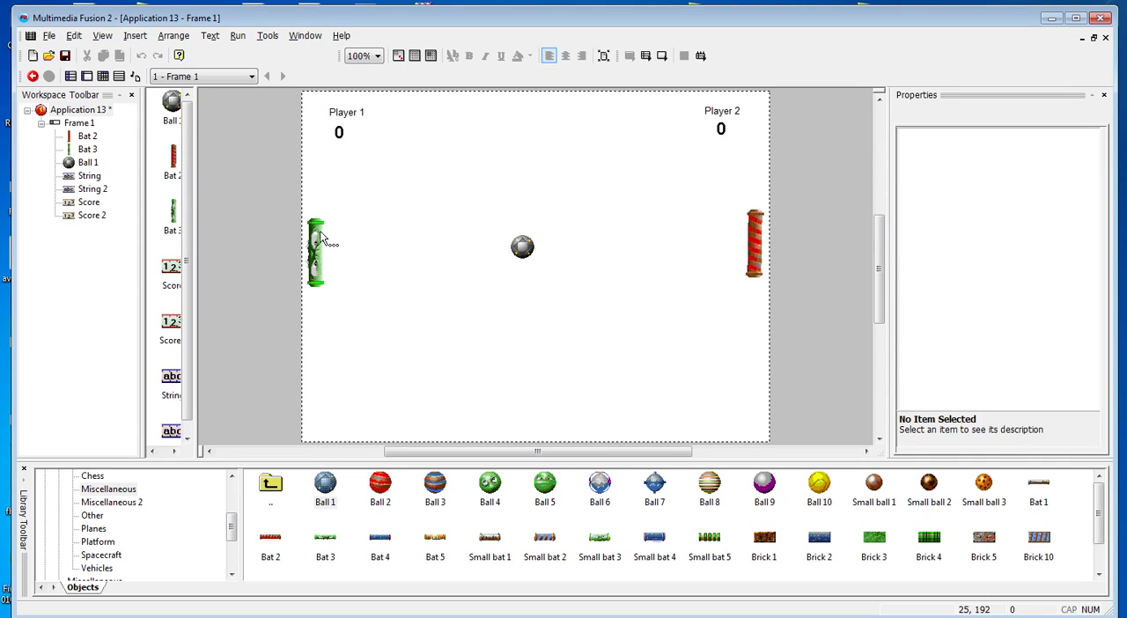
key("ctrl+e")
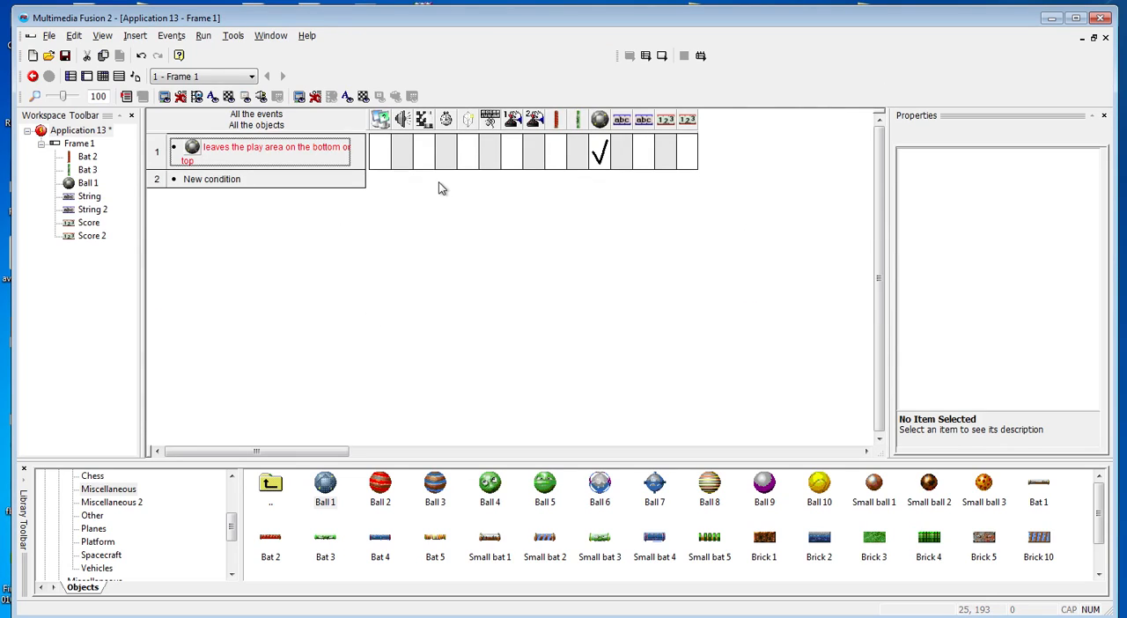
Add a condition that tests for a collision between the green bat (Bat 3) and Ball 1
left_click(225, 180)
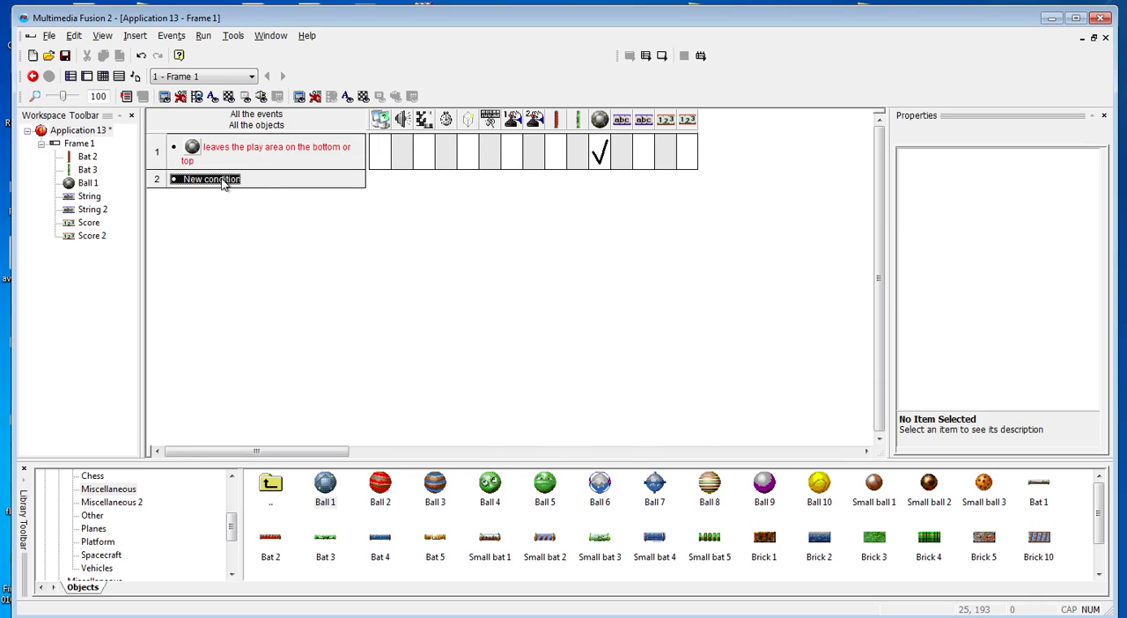
right_click(621, 343)
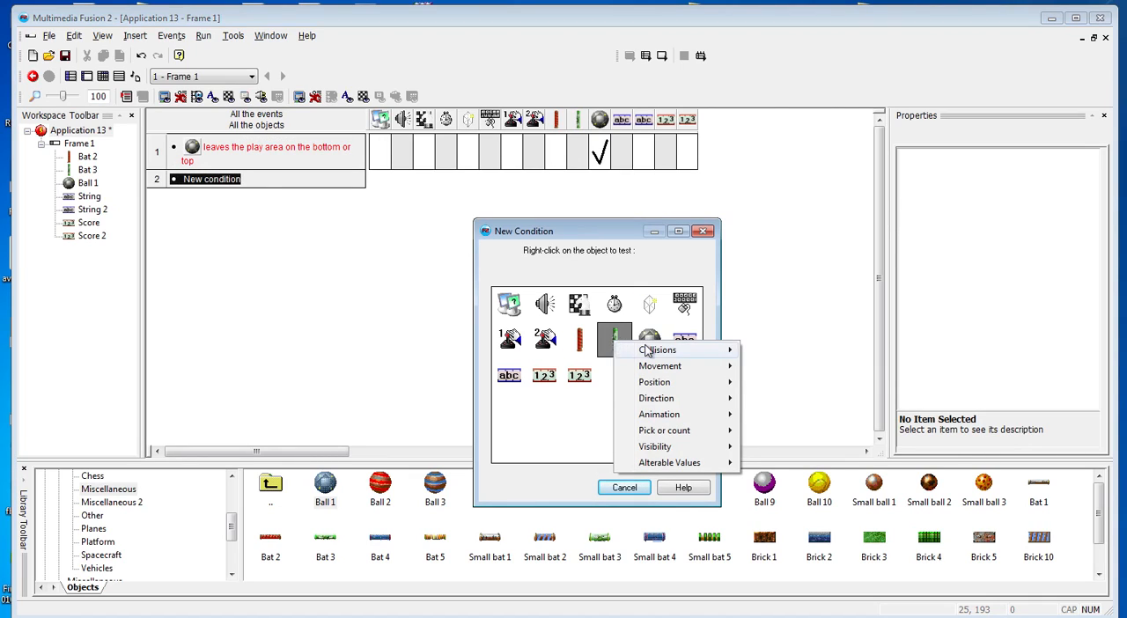
mouse_move(645, 350)
left_click(775, 351)
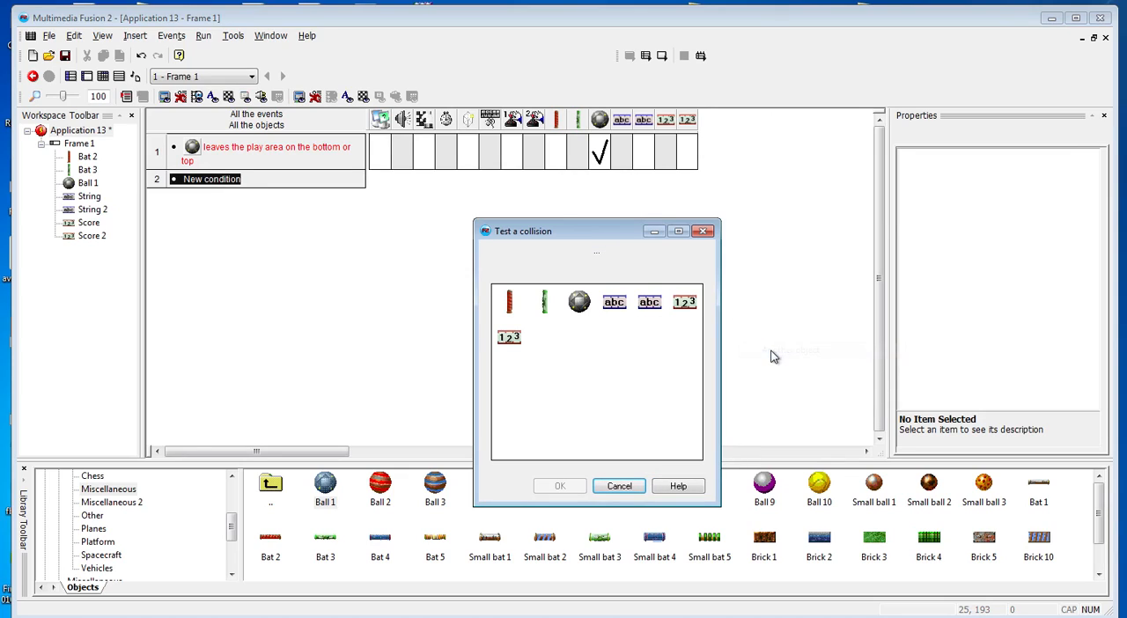
left_click(585, 306)
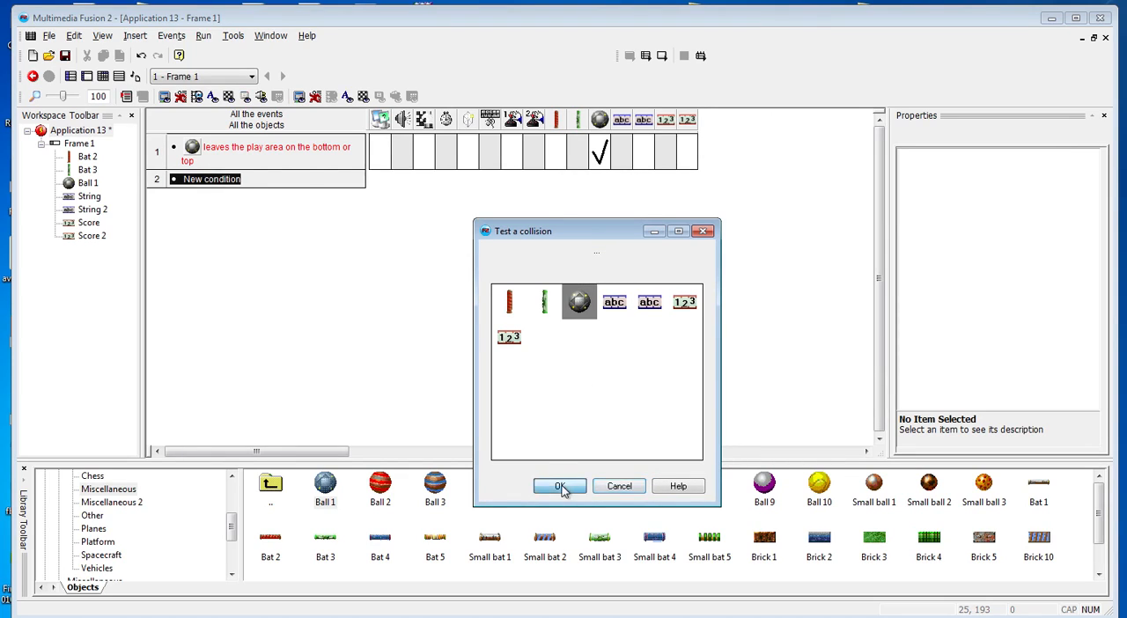
left_click(560, 487)
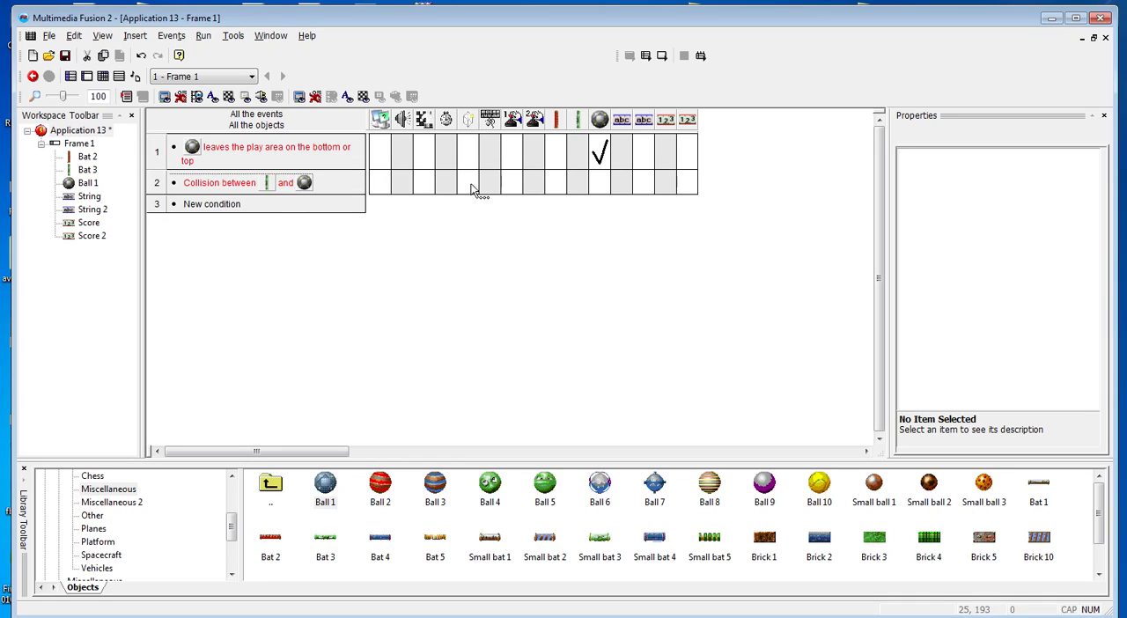
Add a Bounce movement action for Ball 1 to the green bat's collision event
left_click(601, 186)
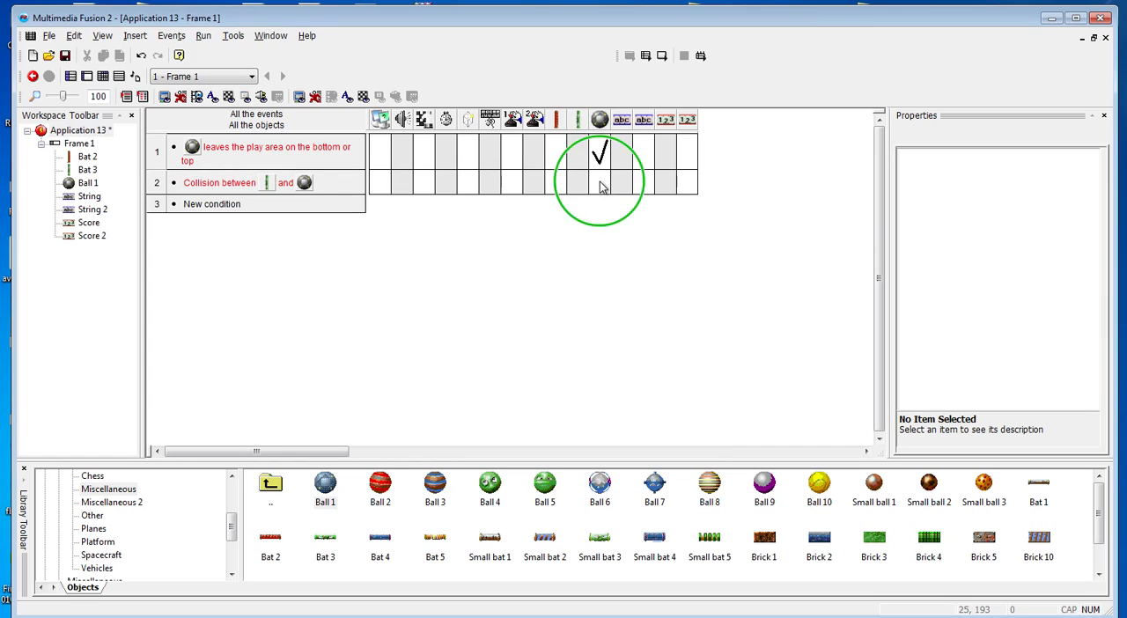
mouse_move(646, 191)
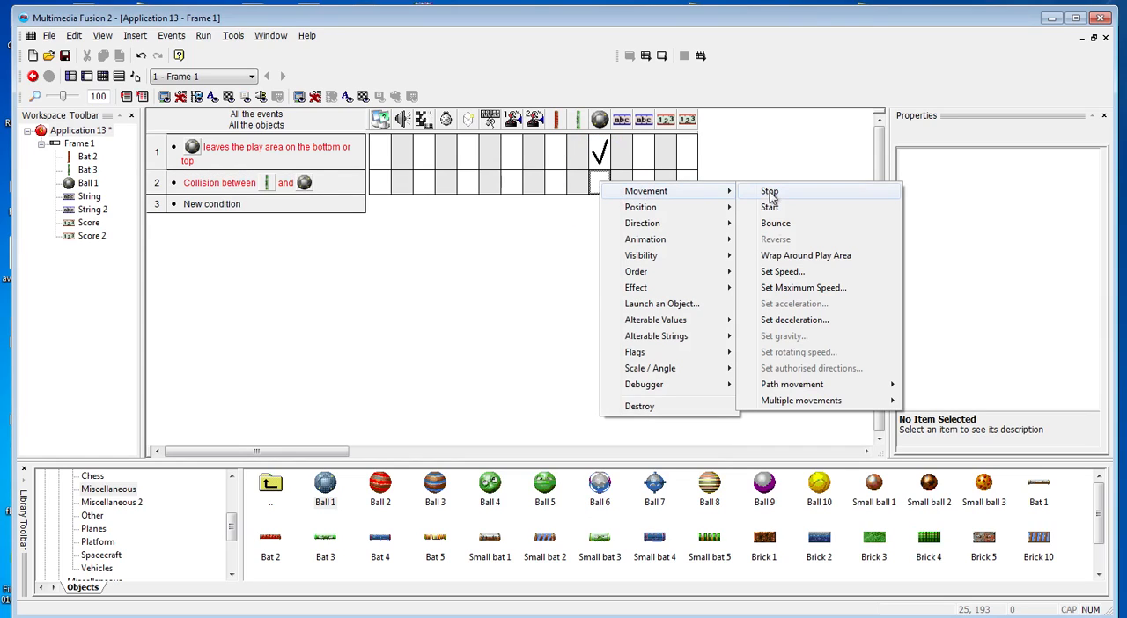
left_click(775, 223)
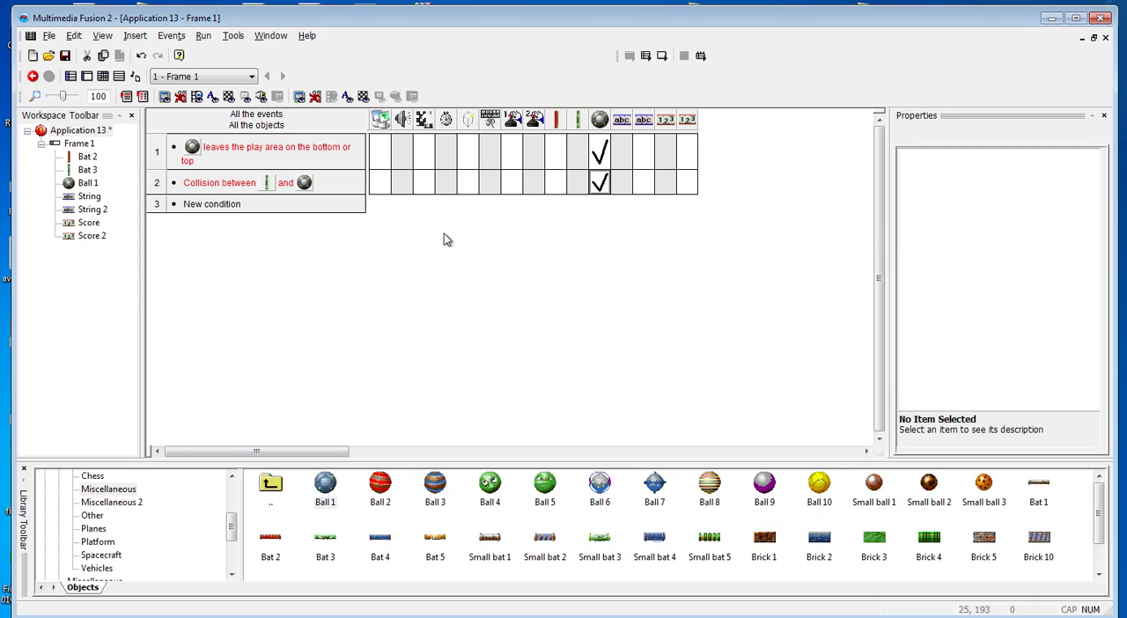
Add a condition that tests for a collision between the red bat (Bat 2) and Ball 1
left_click(210, 207)
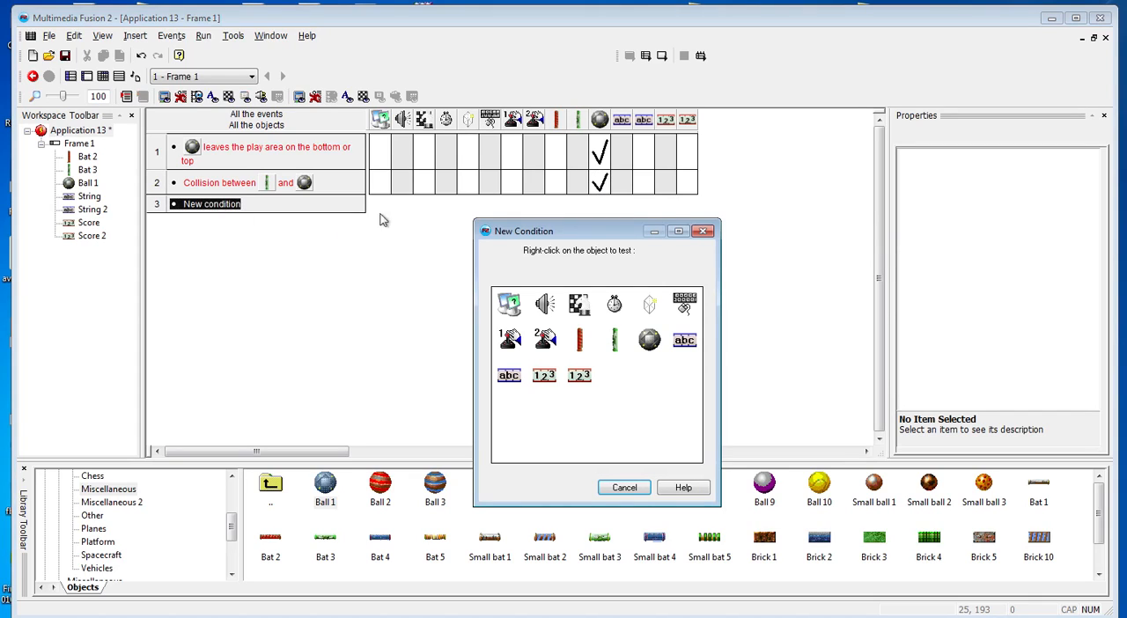
right_click(580, 342)
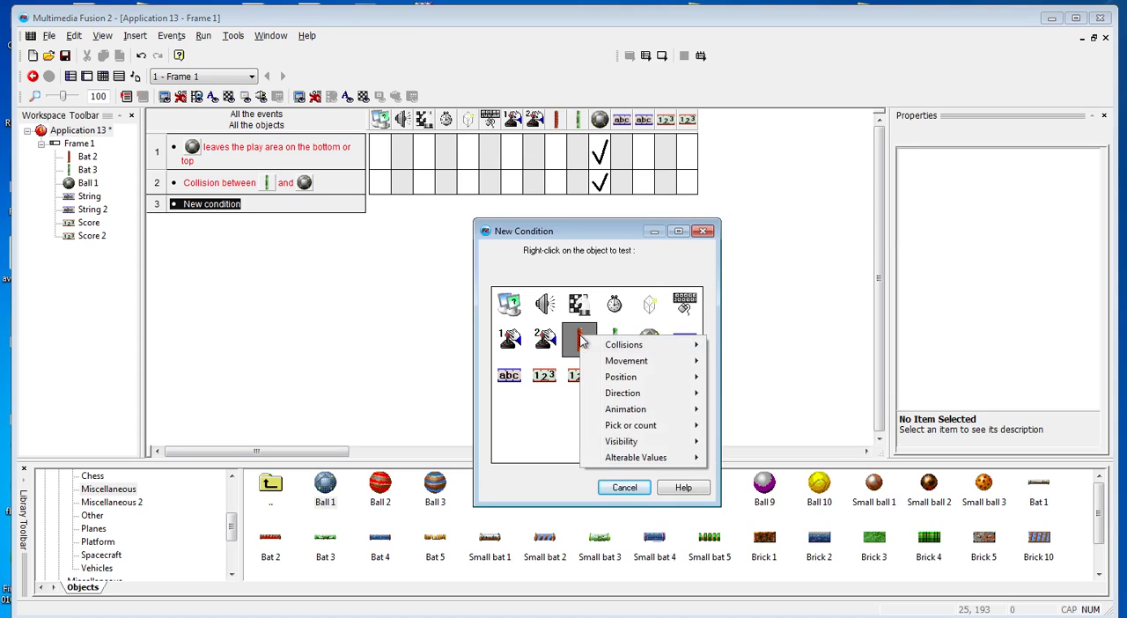
mouse_move(654, 351)
left_click(735, 347)
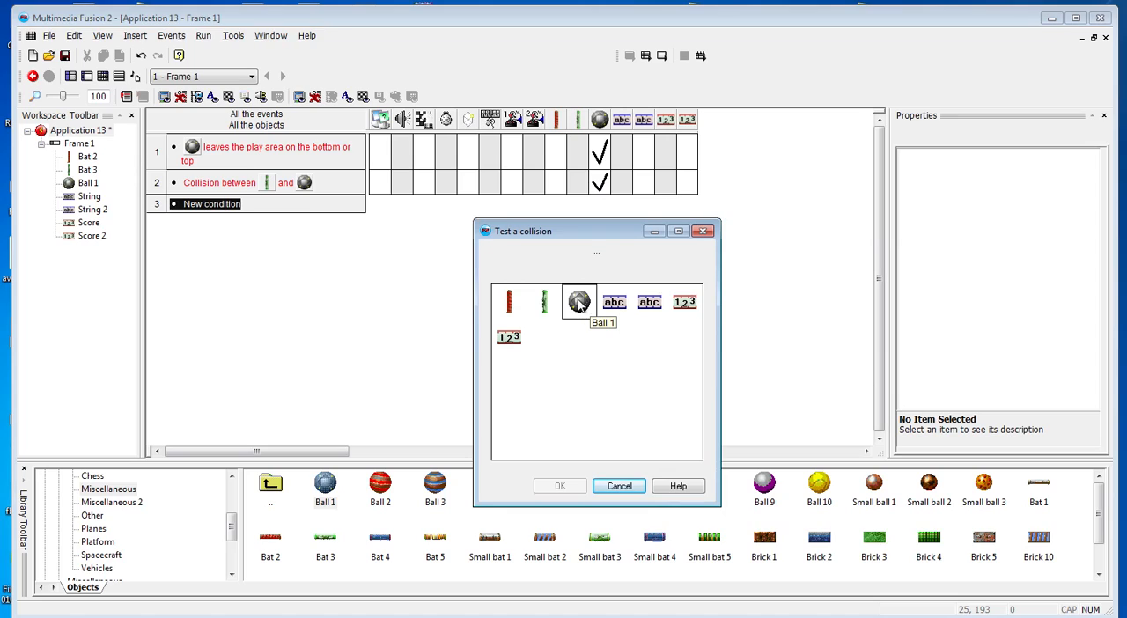
left_click(579, 302)
left_click(561, 488)
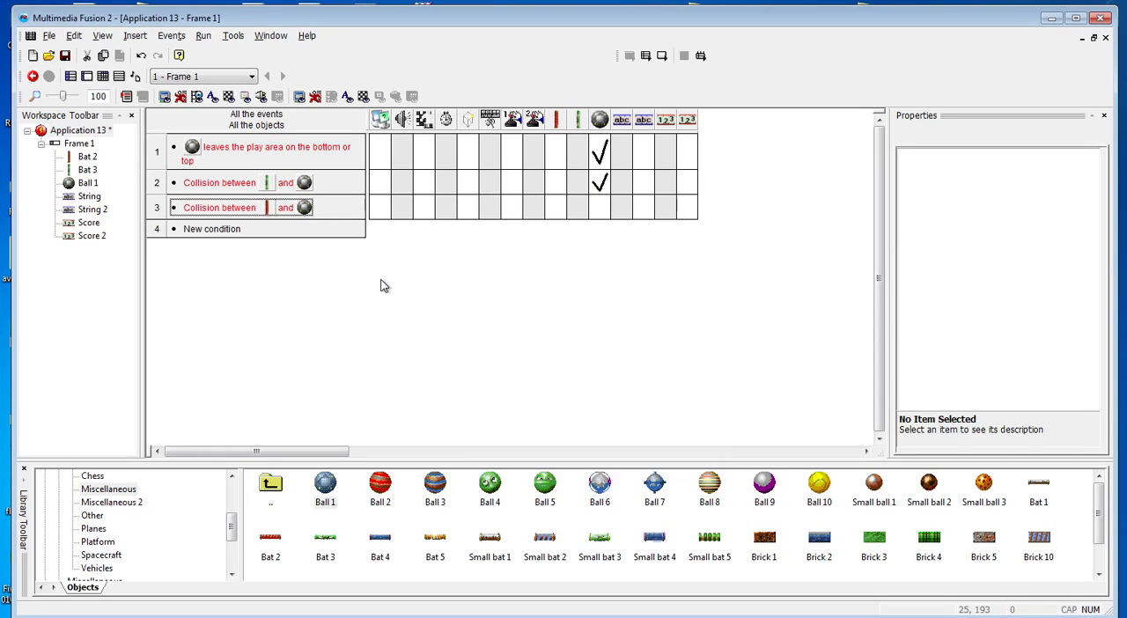
Copy Ball 1's Bounce action from the green bat's collision event to the red bat's collision event
left_click(602, 209)
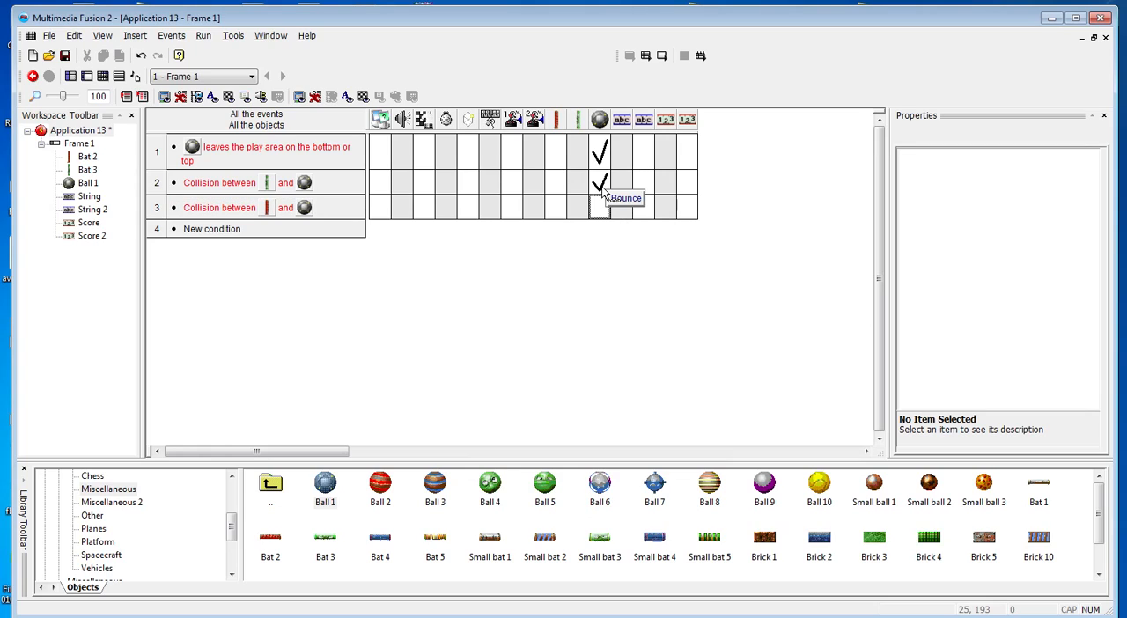
left_click(603, 188)
left_click_drag(604, 202, 604, 211)
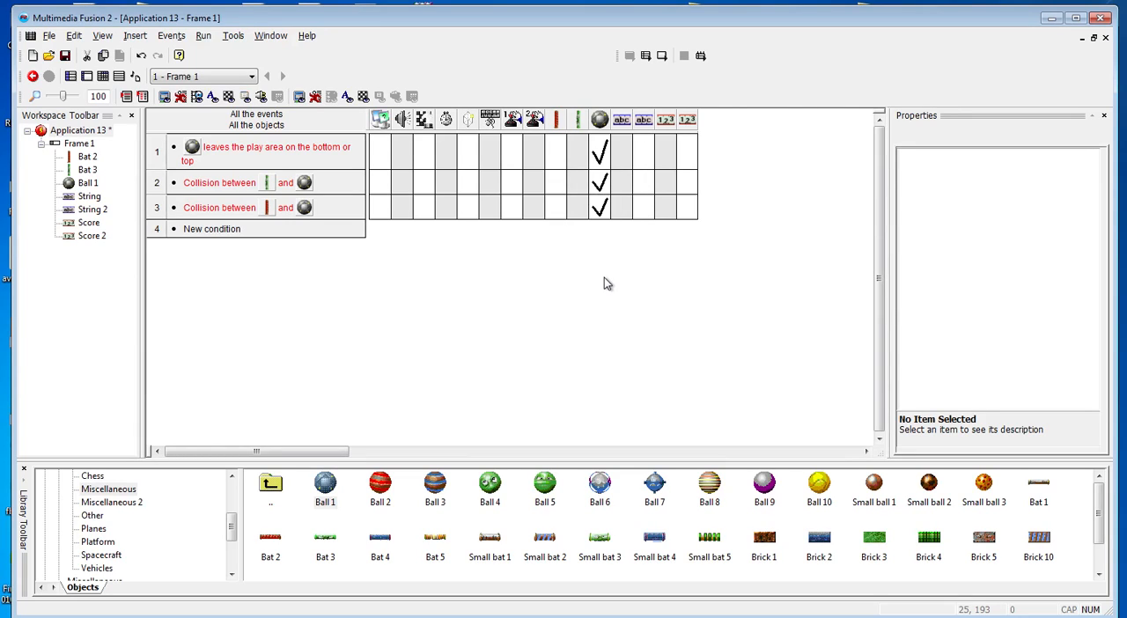
Run the application briefly, move the red bat down, and close the test window
key("F8")
key("Down")
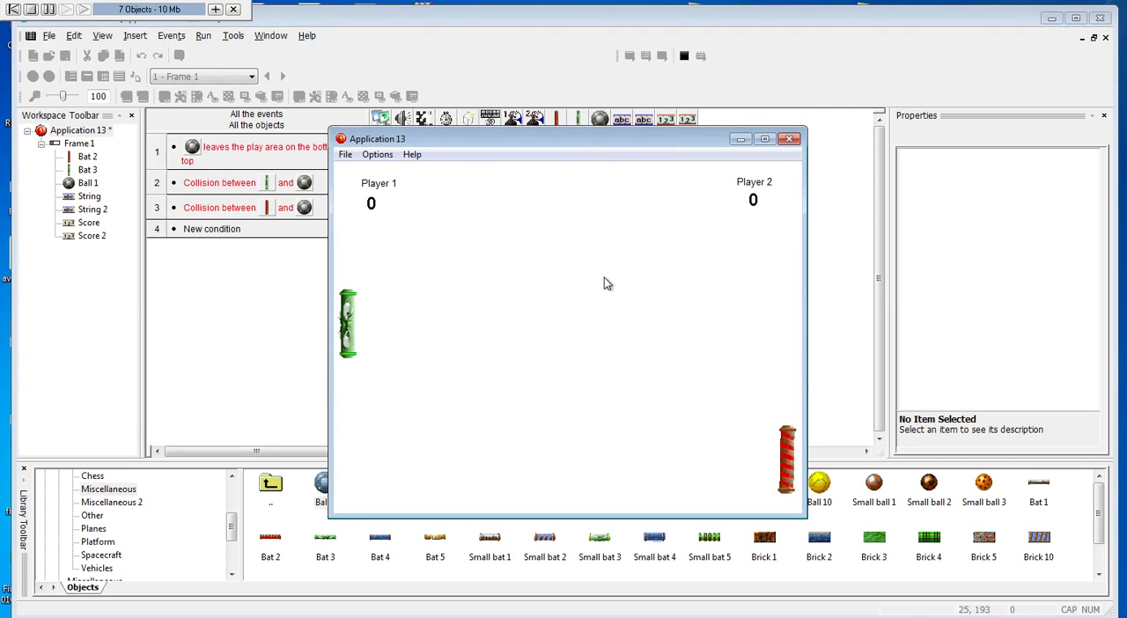
left_click(789, 139)
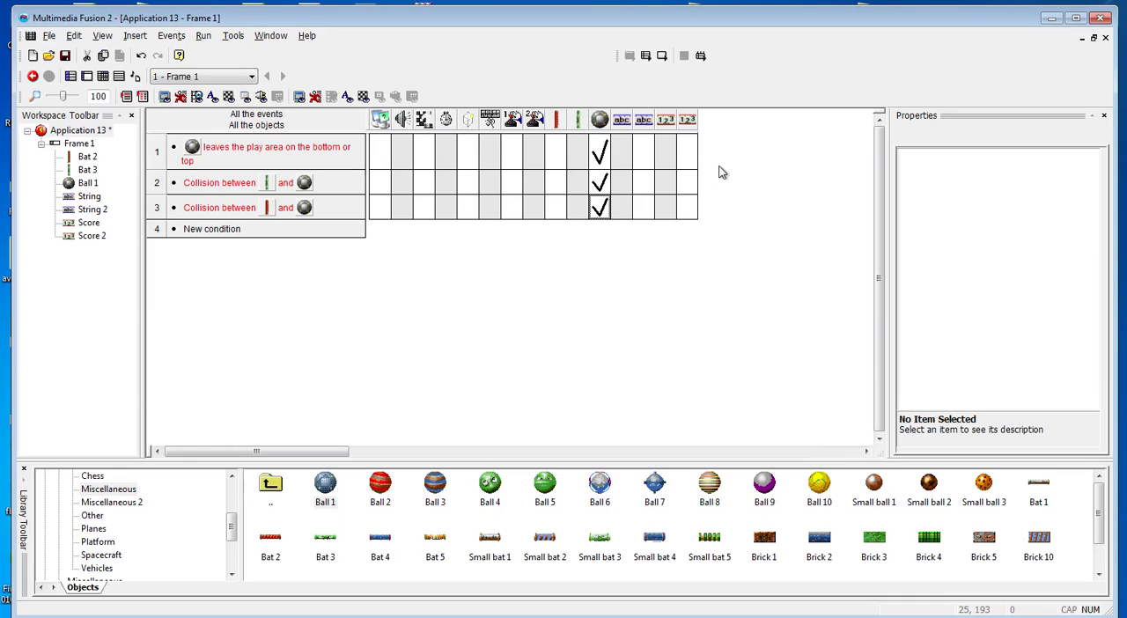
Run the application again and play with both bats to test the ball bouncing off them, moving the green bat with W and S
key("F8")
key("s")
key("w")
key("s")
key("s")
key("w")
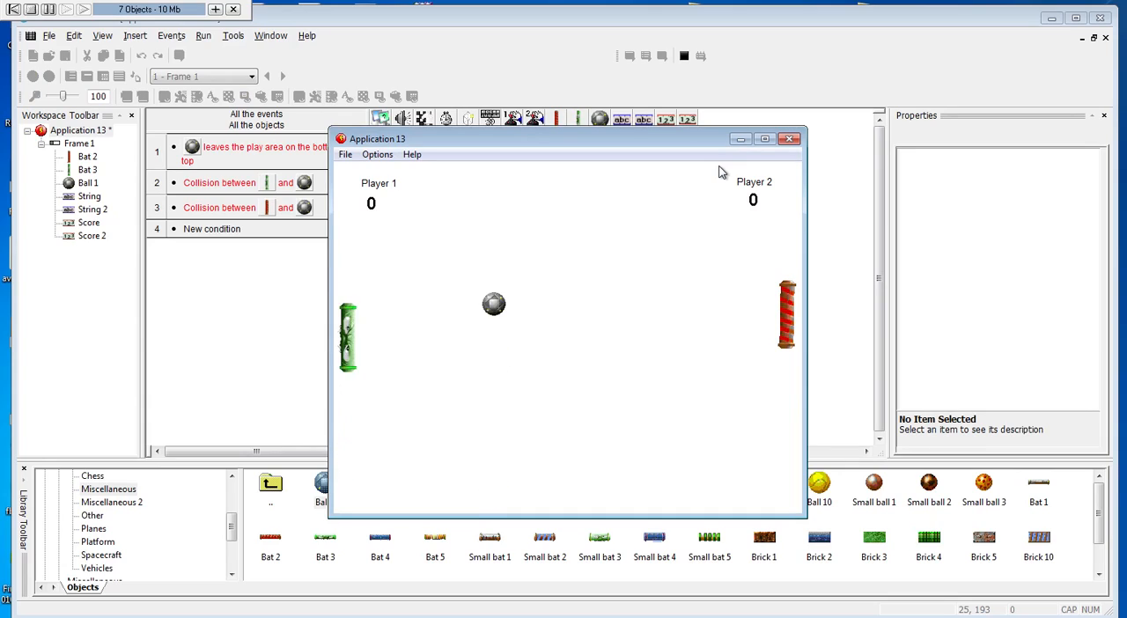
key("s")
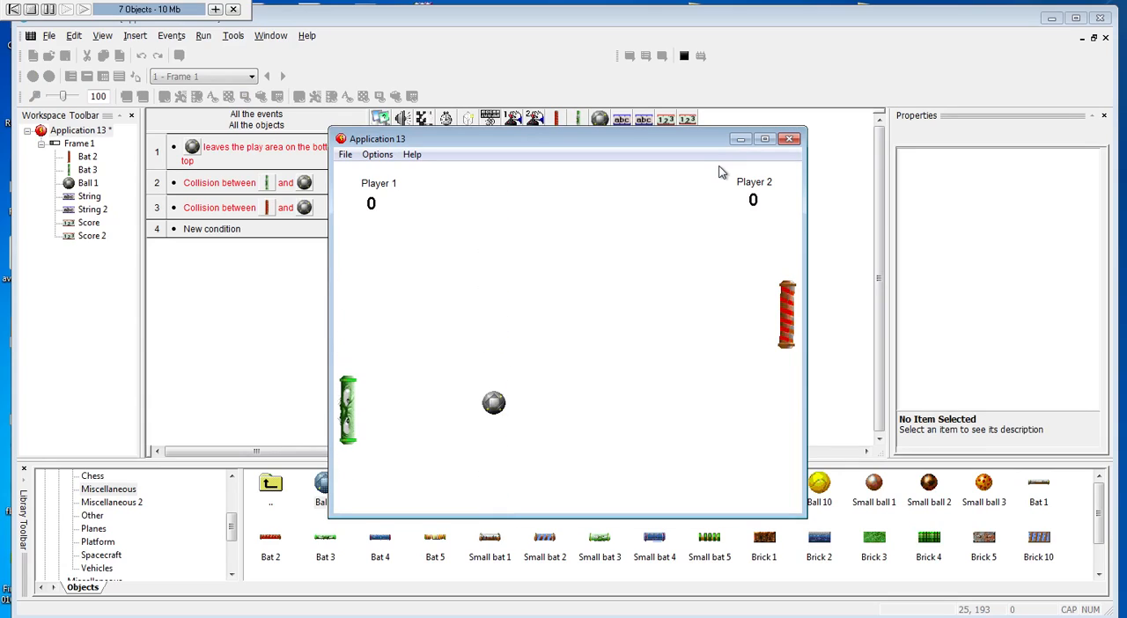
key("w")
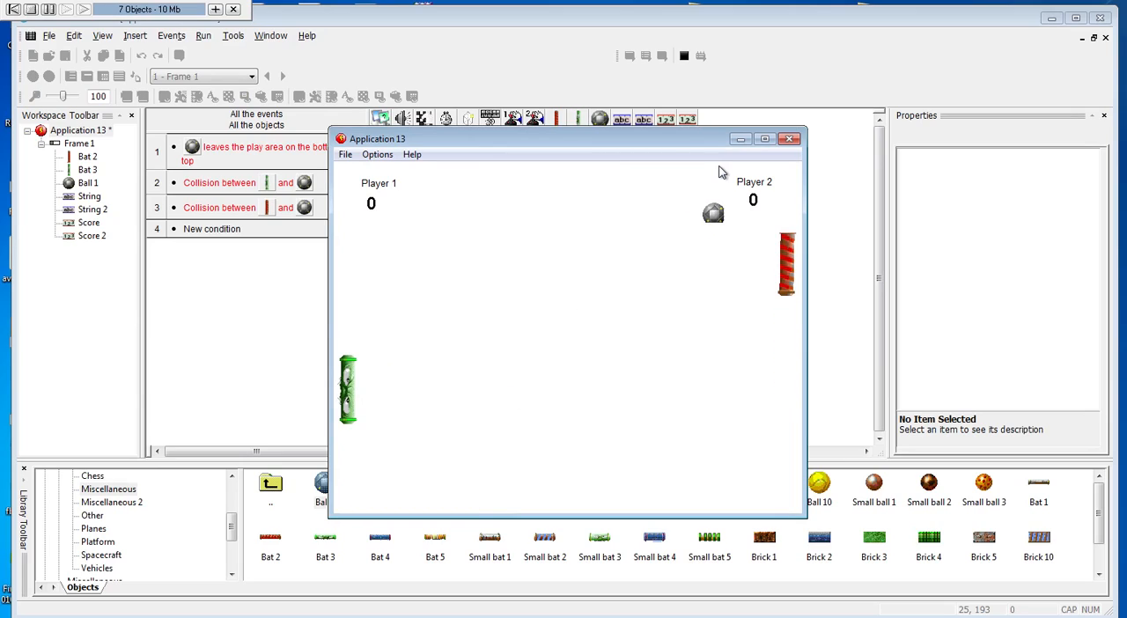
key("s")
key("w")
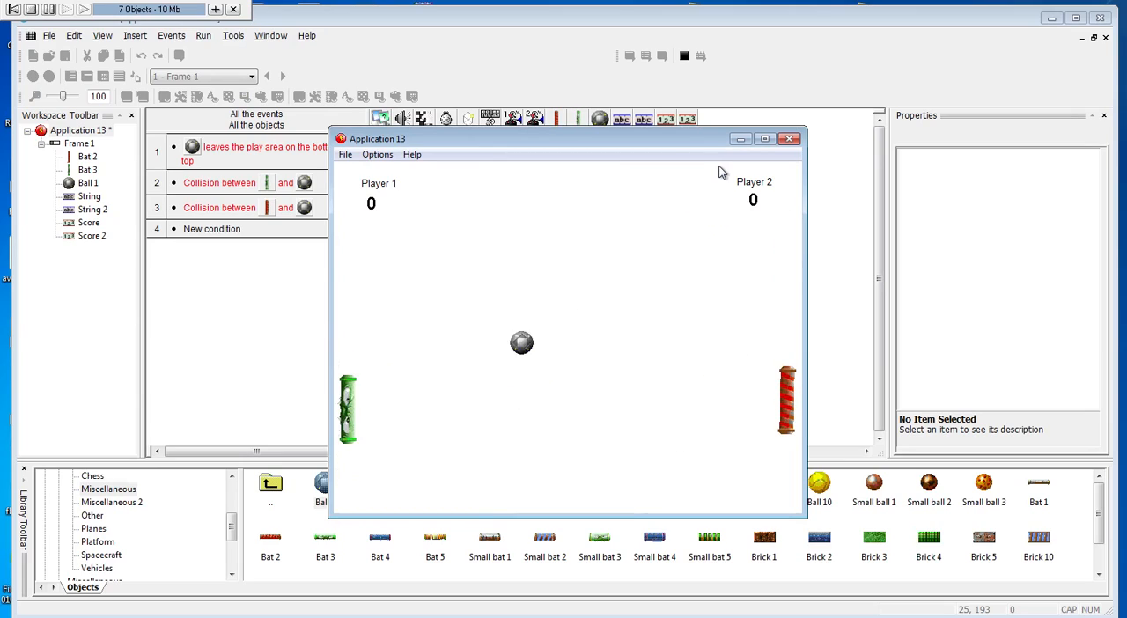
key("s")
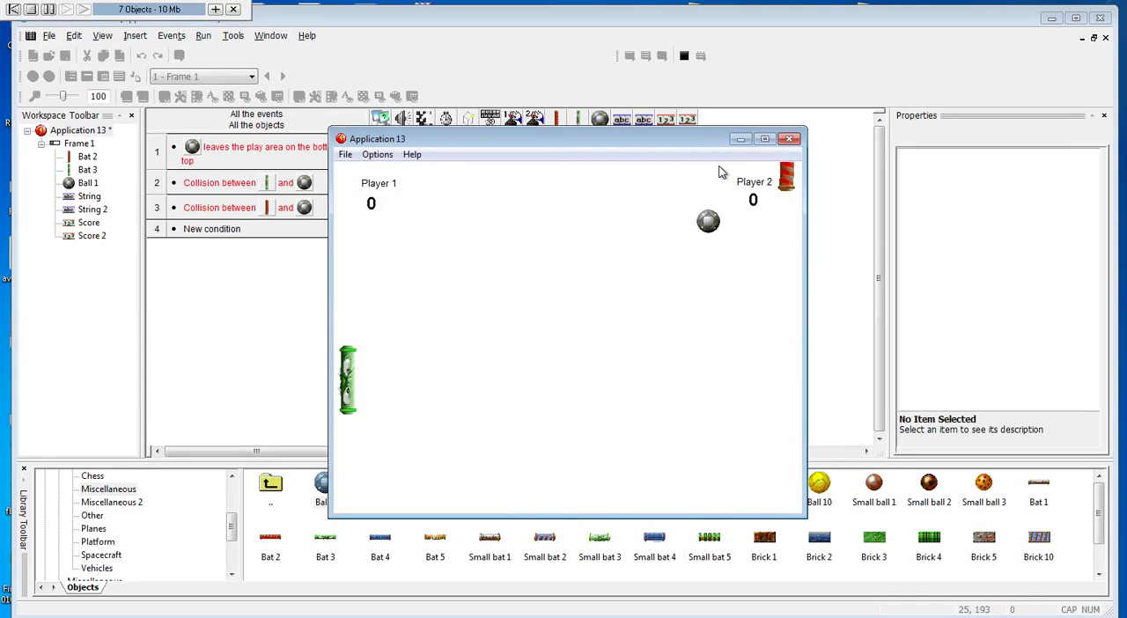
key("s")
key("s")
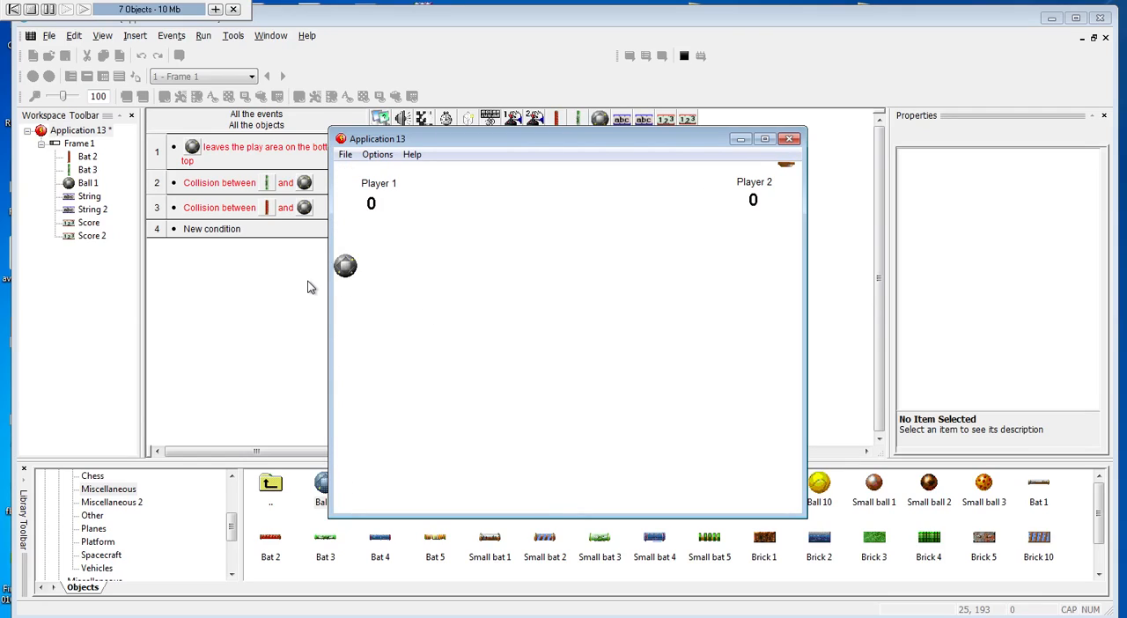
key("w")
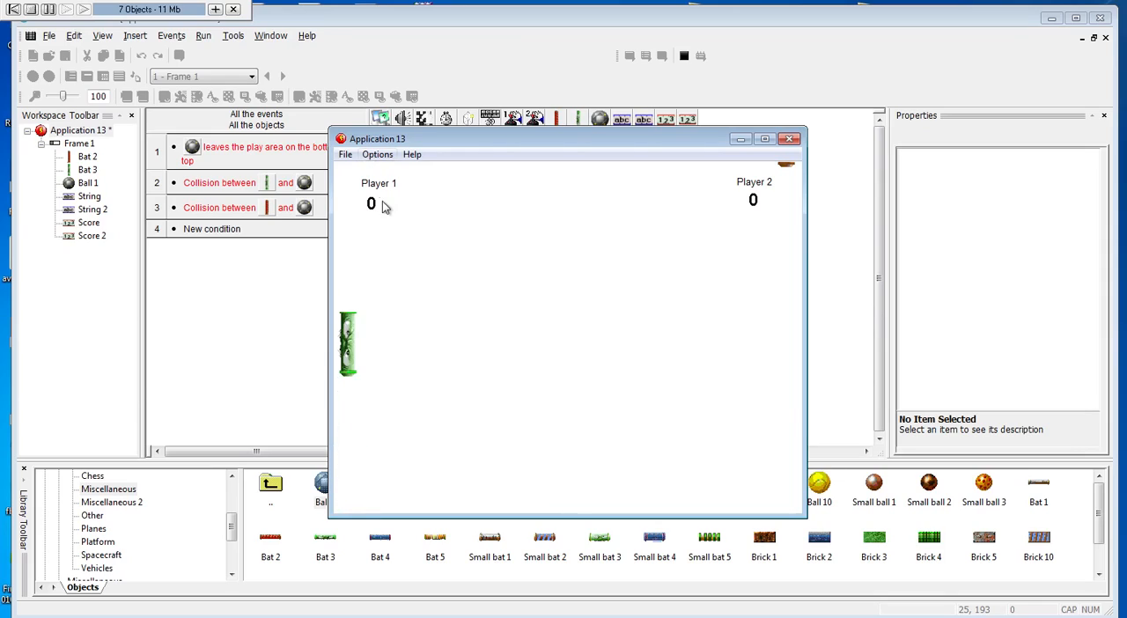